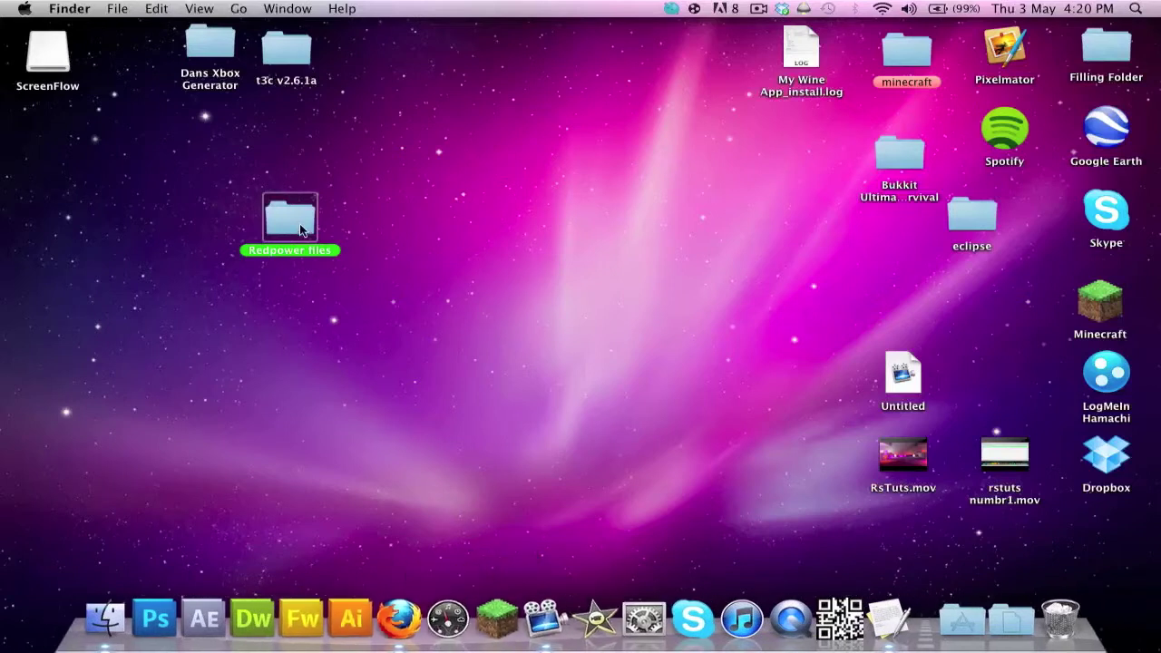
pyautogui.moveTo(299, 223); pyautogui.dragTo(550, 259)
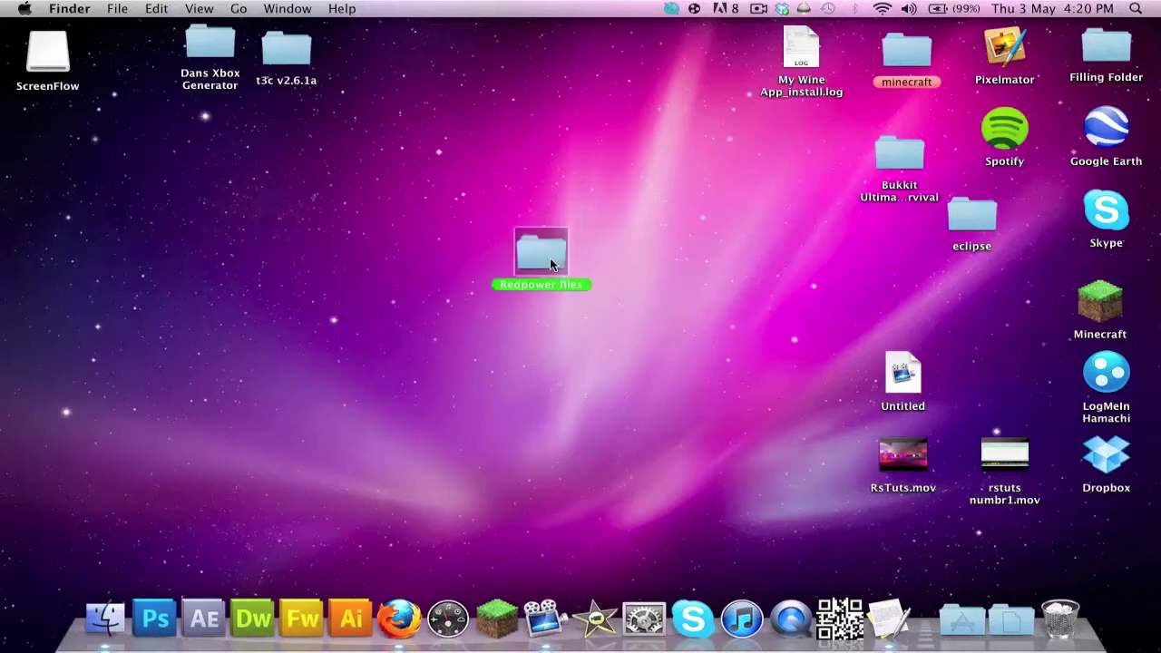
pyautogui.moveTo(449, 207); pyautogui.dragTo(629, 327)
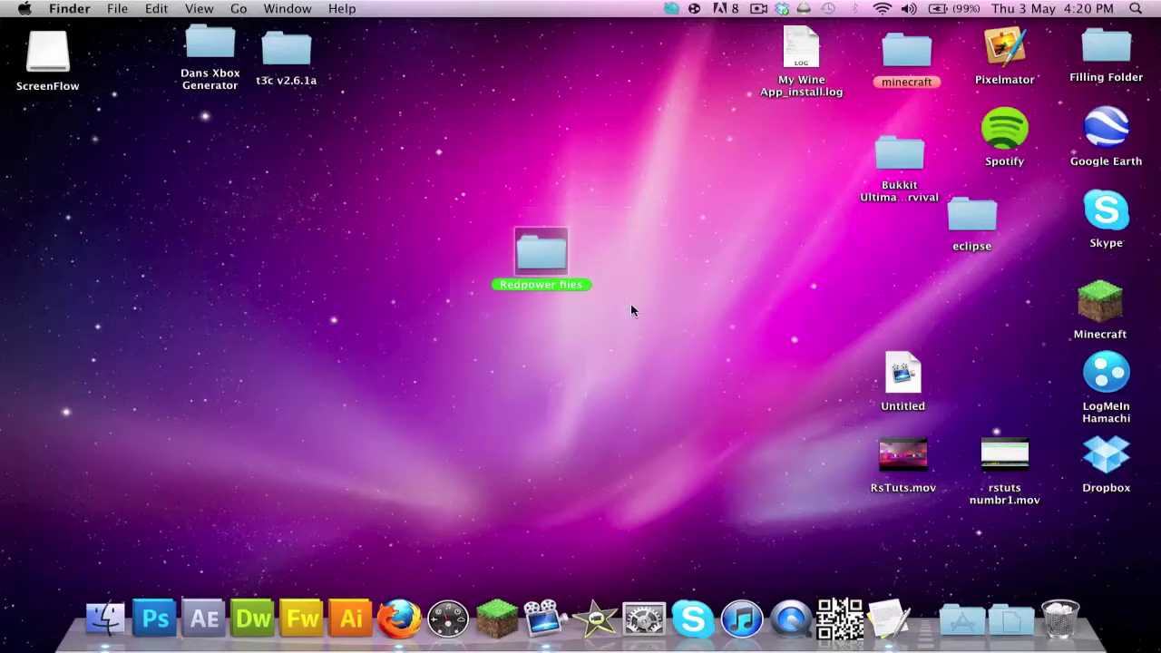
# - Launch Minecraft, force a game update in the launcher options and log in, minimizing the window while it downloads
pyautogui.click(496, 631)
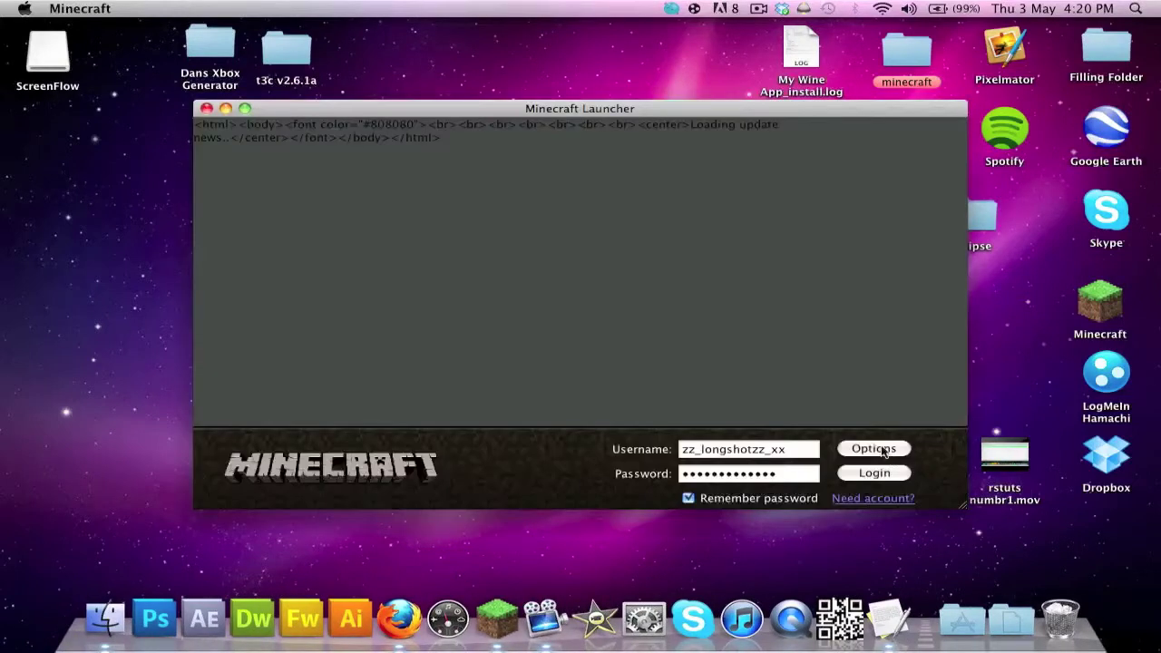
pyautogui.click(884, 450)
pyautogui.click(736, 296)
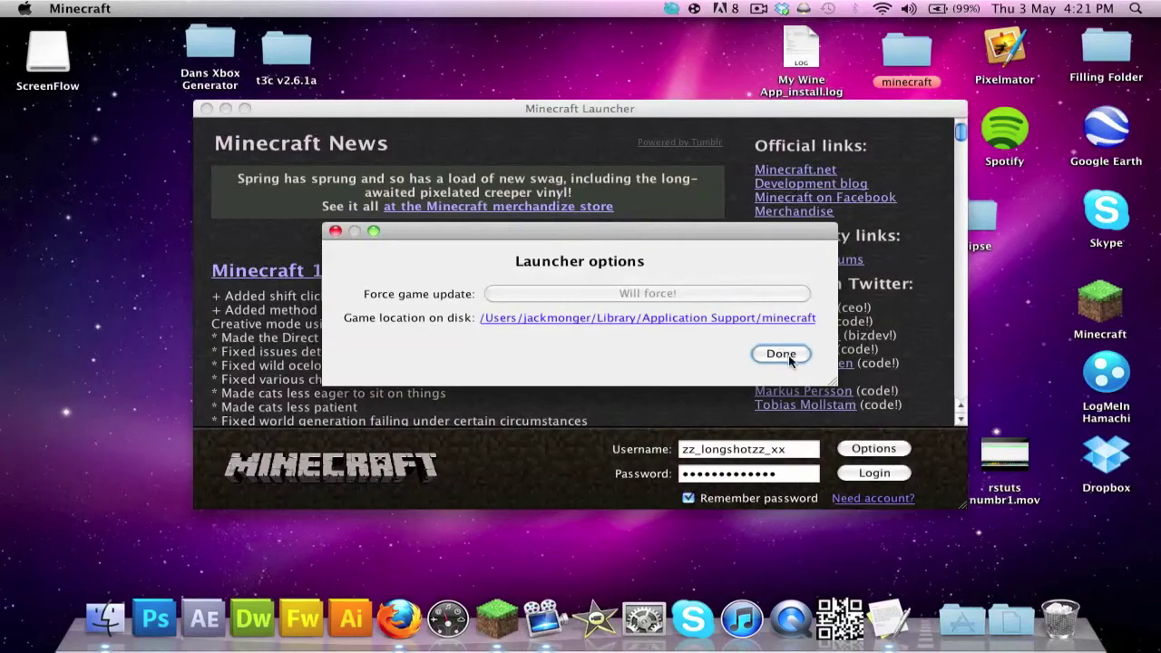
pyautogui.click(781, 355)
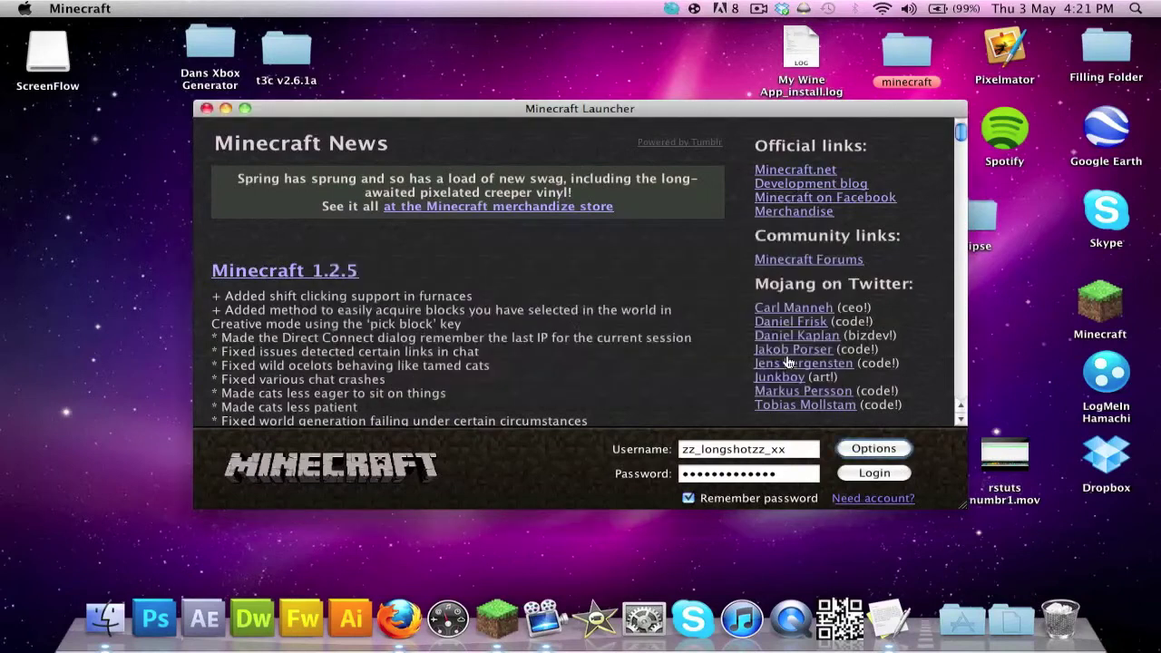
pyautogui.click(862, 474)
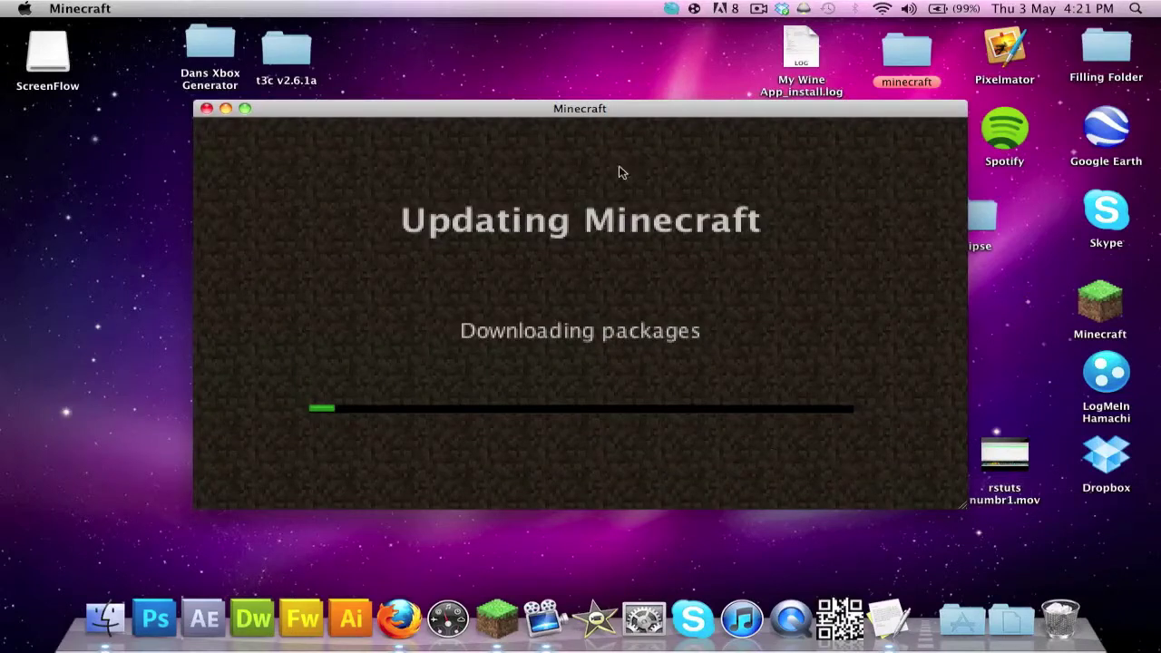
pyautogui.click(226, 109)
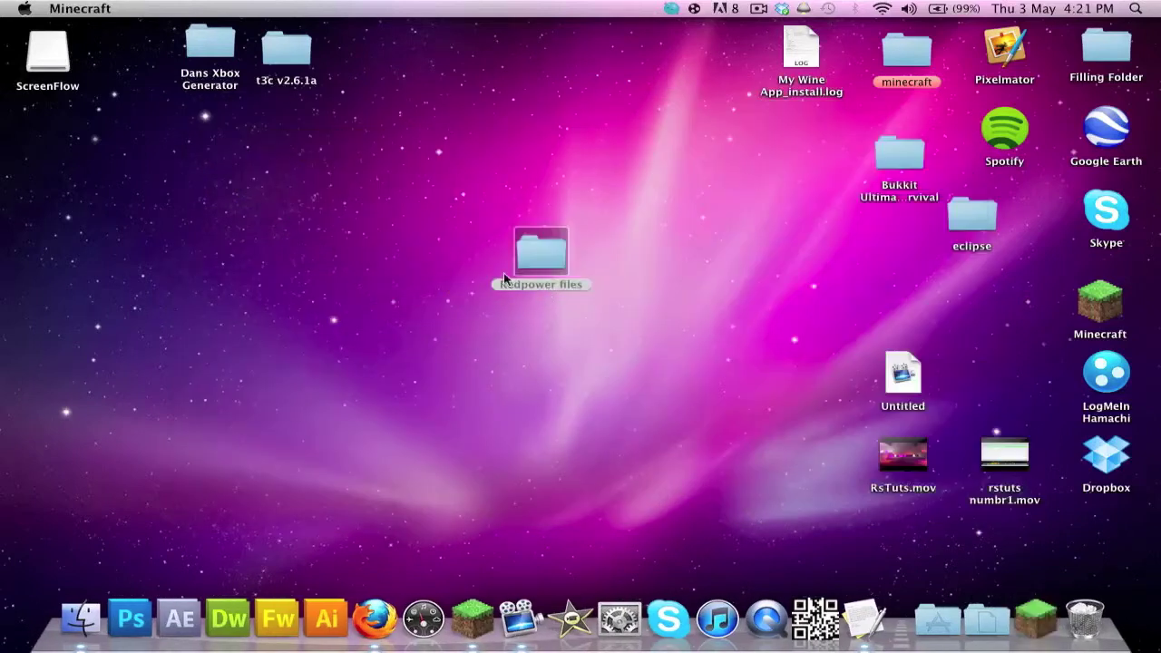
# - Open the Redpower files folder on the desktop and look through the RedPower zips in PLACE IN MODS AS THE .ZIP
pyautogui.moveTo(536, 256); pyautogui.dragTo(498, 221)
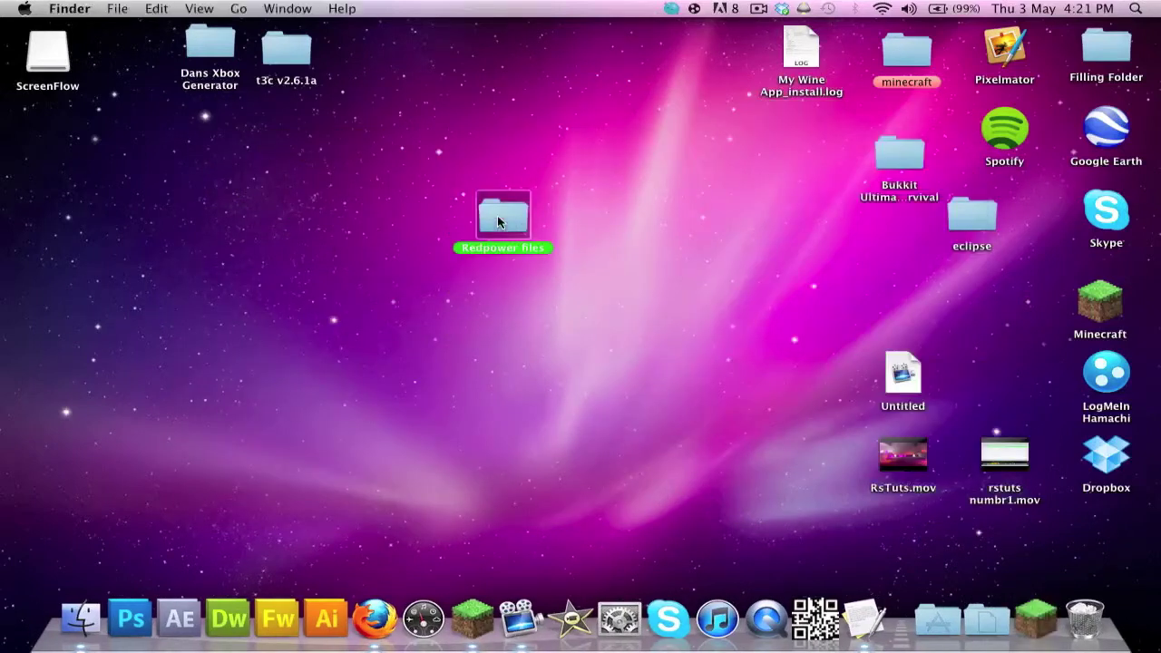
pyautogui.doubleClick(498, 221)
pyautogui.click(462, 176)
pyautogui.press('super+a')
pyautogui.click(454, 253)
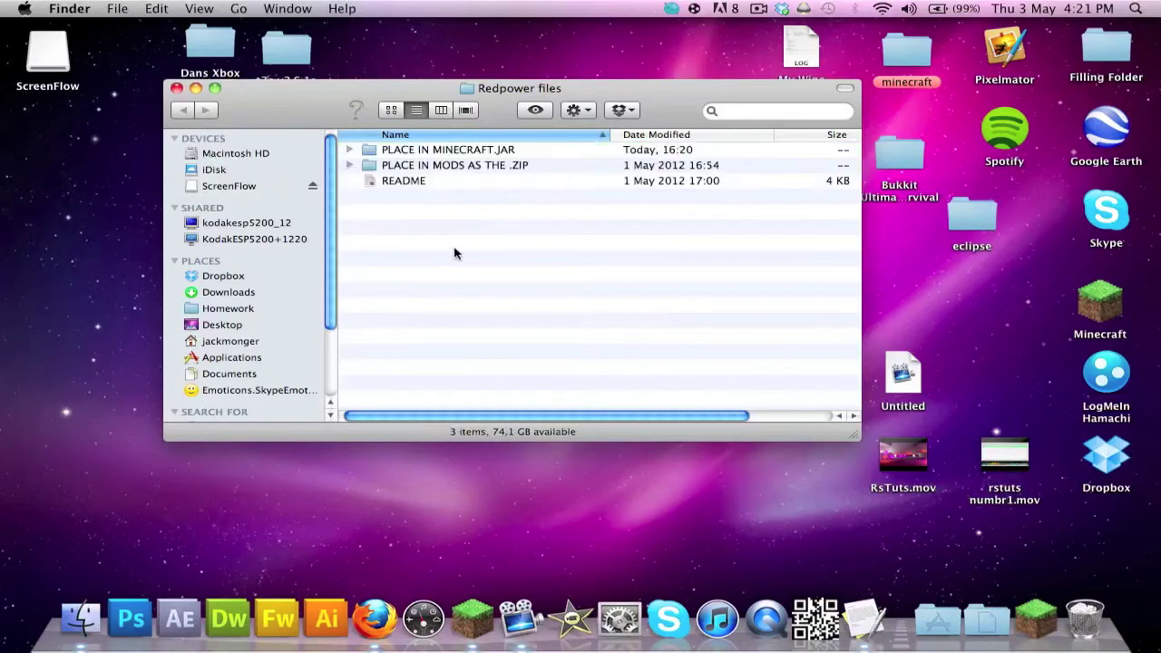
pyautogui.doubleClick(450, 163)
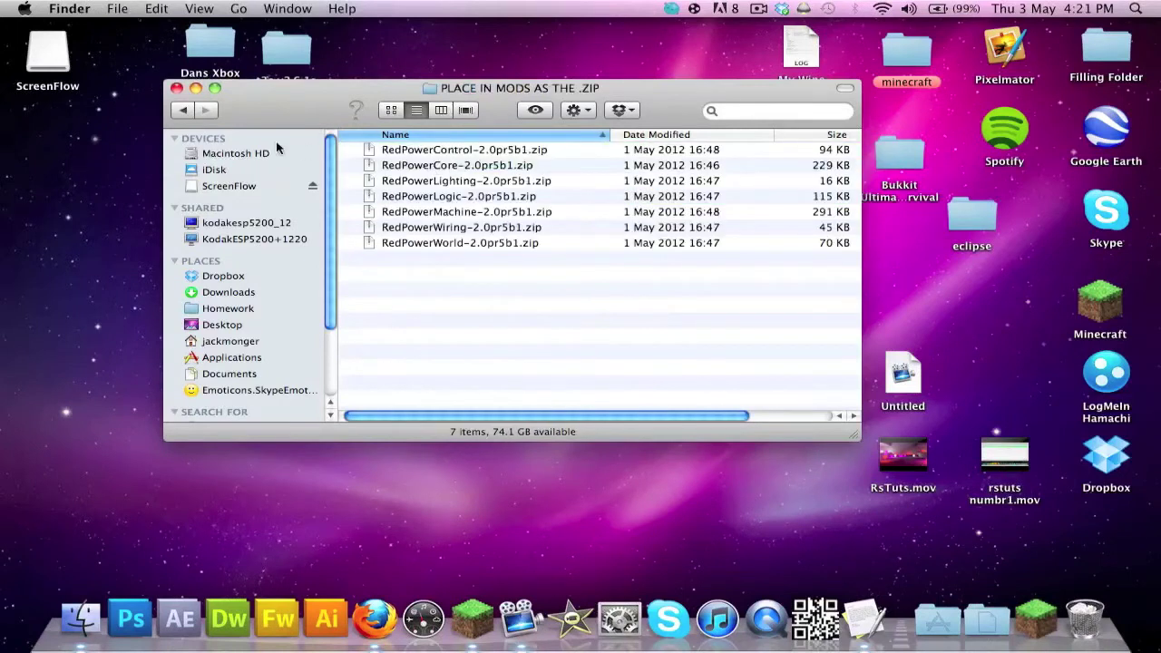
pyautogui.click(181, 109)
# - Examine the mod folders inside PLACE IN MINECRAFT.JAR and return to the Redpower files folder
pyautogui.doubleClick(492, 149)
pyautogui.press('super+a')
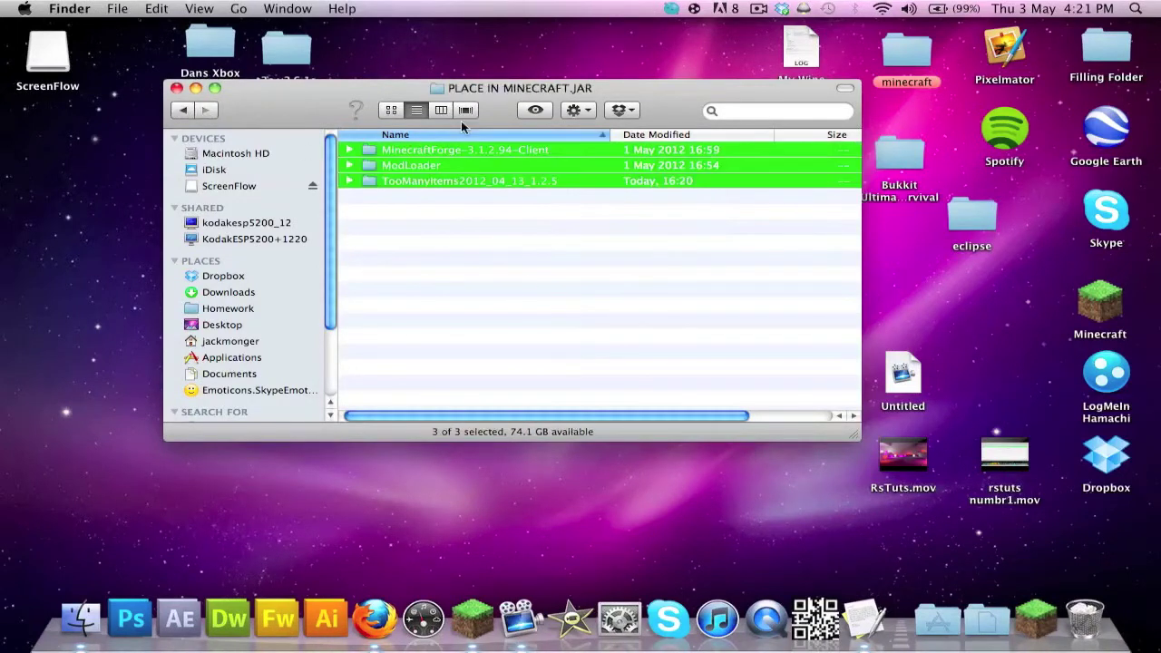
pyautogui.click(473, 219)
pyautogui.press('super+a')
pyautogui.click(461, 243)
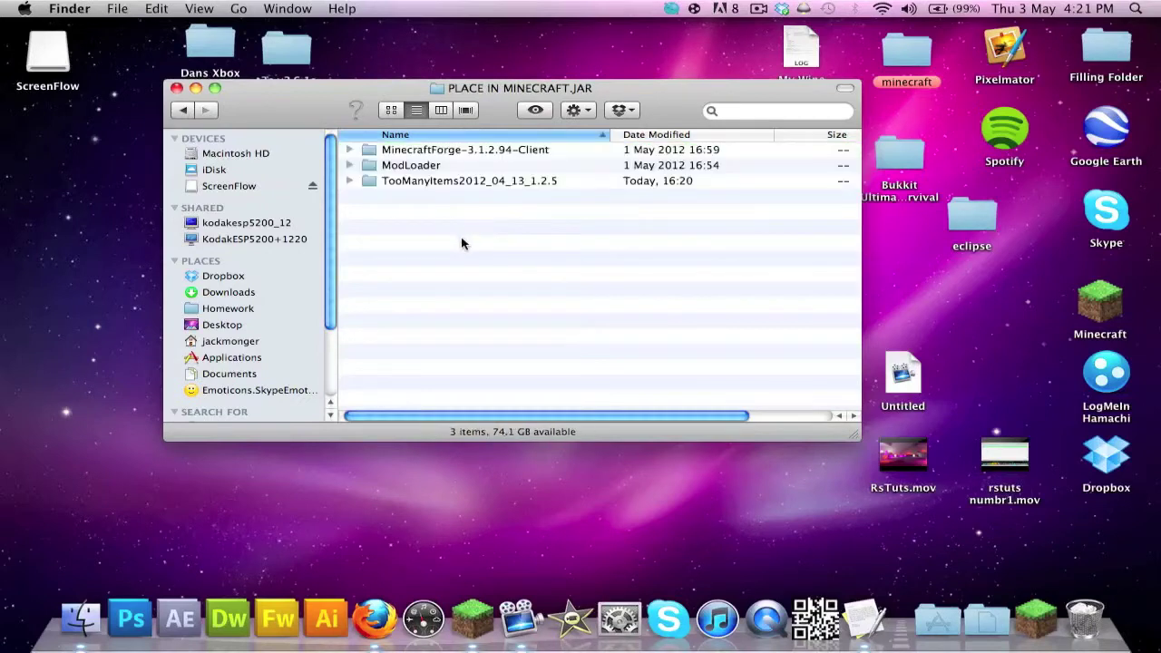
pyautogui.click(182, 110)
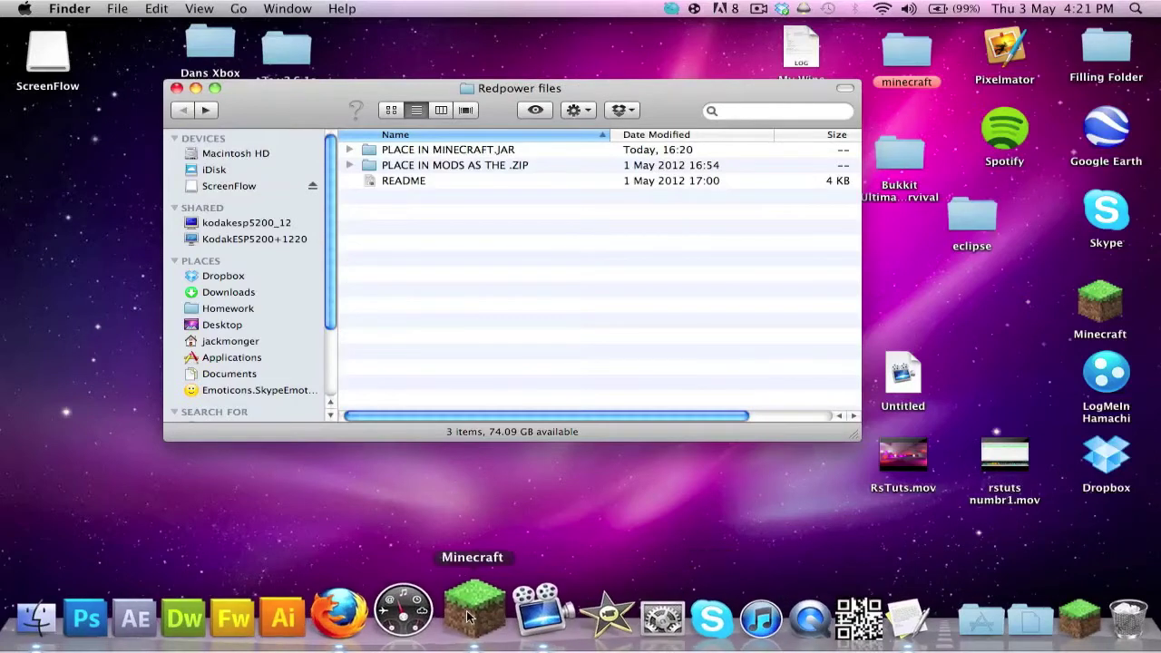
# - Open the README, read the order in which the mod files must be installed, and close it
pyautogui.click(452, 181)
pyautogui.doubleClick(451, 180)
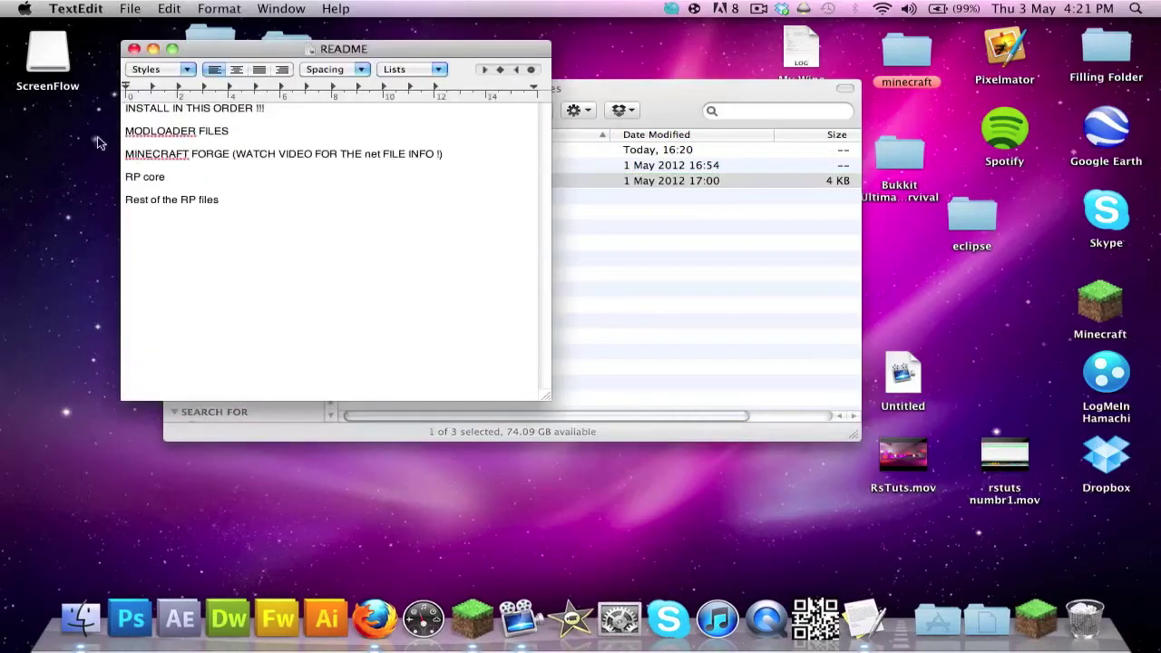
pyautogui.press('super+a')
pyautogui.click(341, 261)
pyautogui.moveTo(364, 156); pyautogui.dragTo(385, 158)
pyautogui.click(395, 251)
pyautogui.moveTo(194, 223); pyautogui.dragTo(251, 139)
pyautogui.click(536, 278)
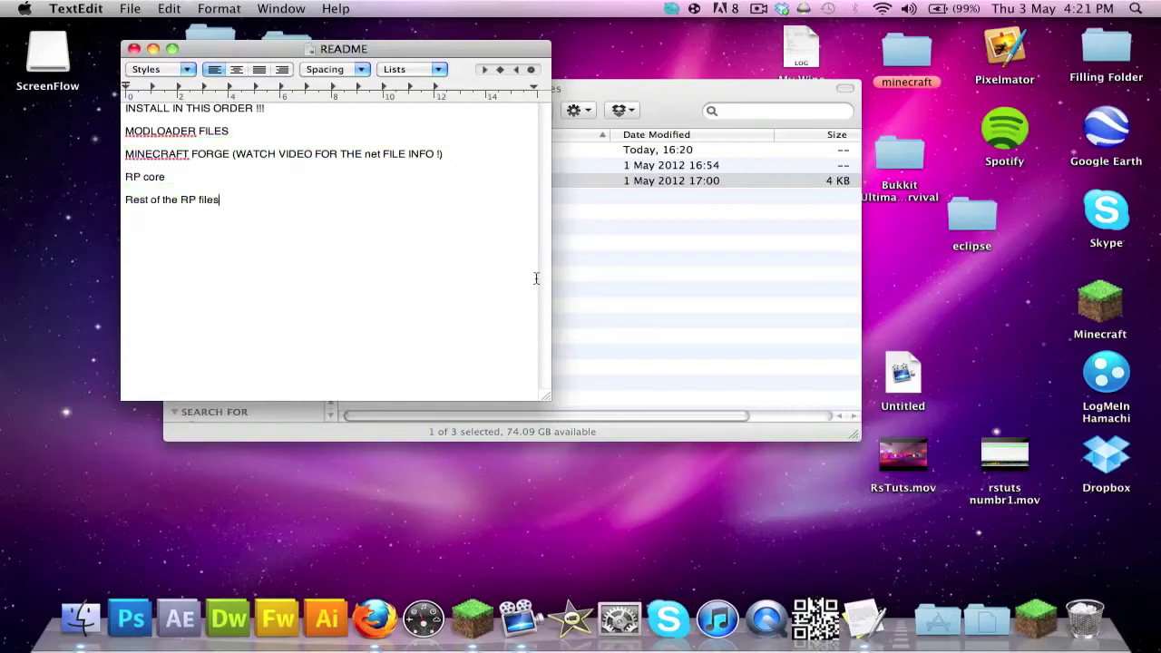
pyautogui.click(133, 48)
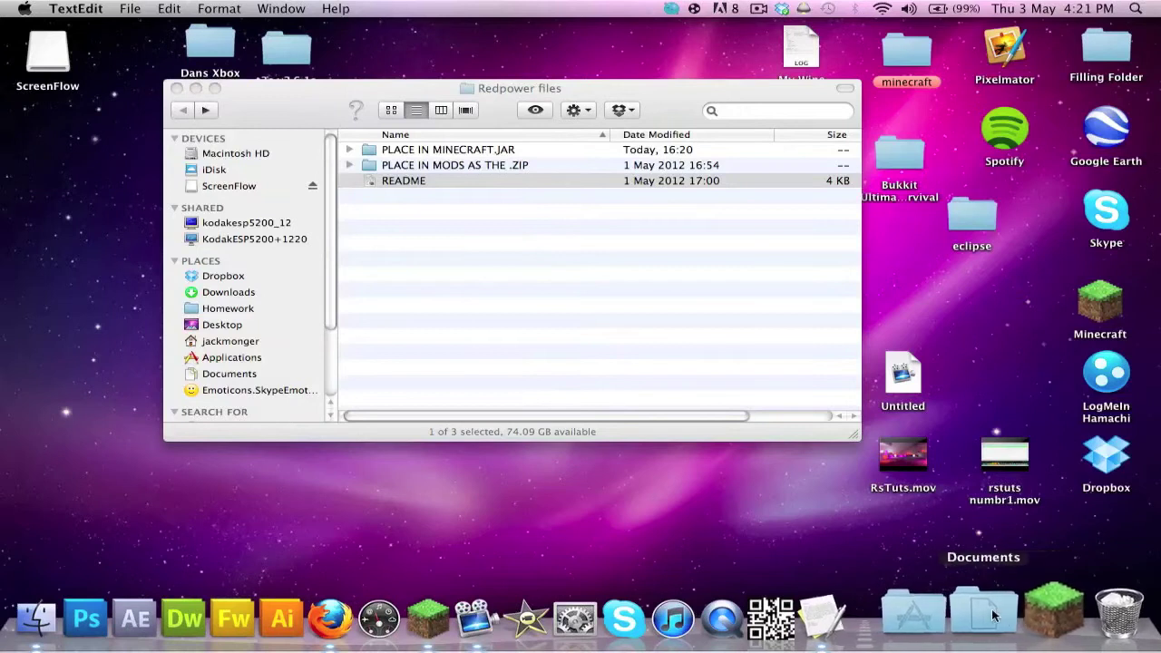
# - Close the Redpower files window and quit Minecraft from its title screen once the update is done
pyautogui.click(483, 605)
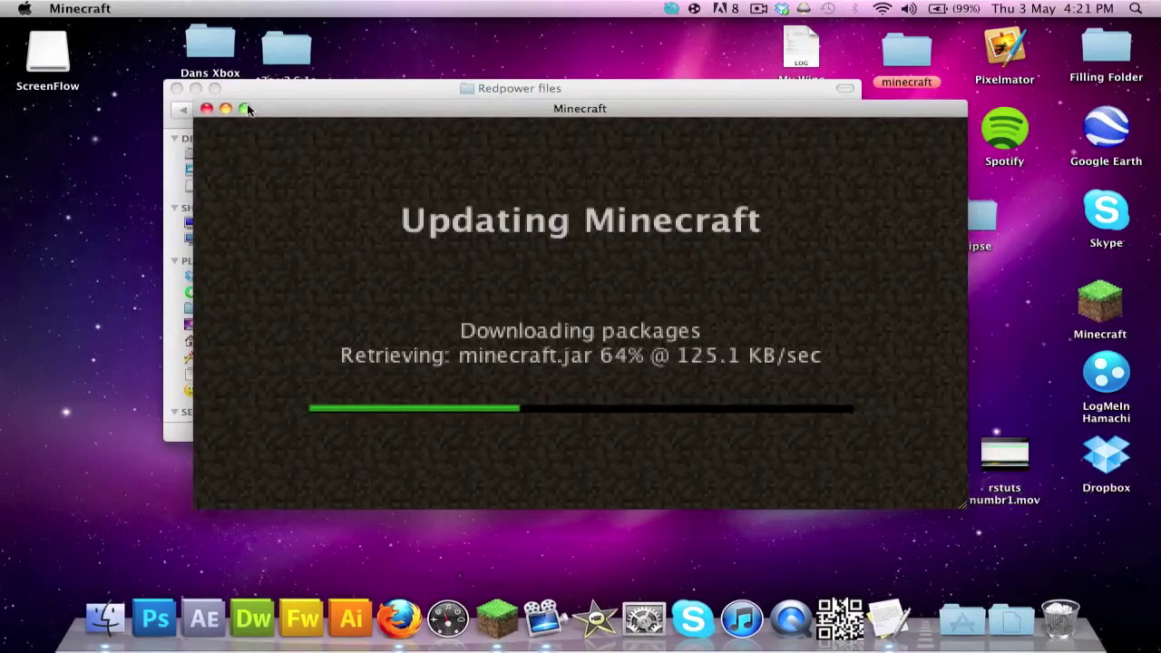
pyautogui.click(177, 86)
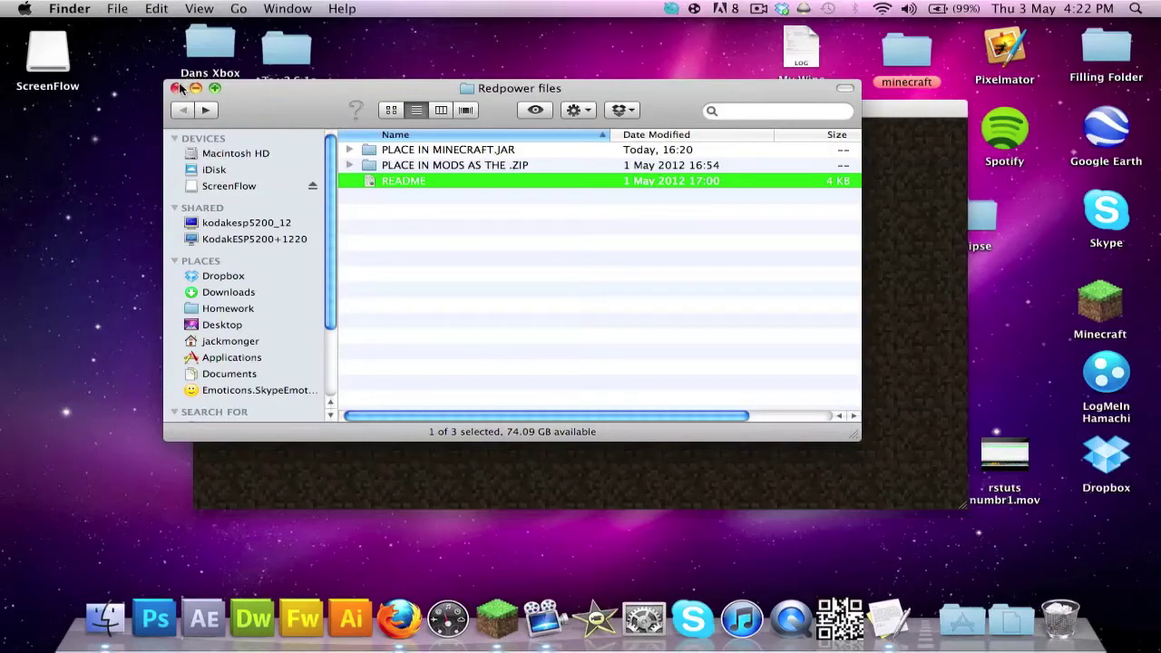
pyautogui.click(178, 88)
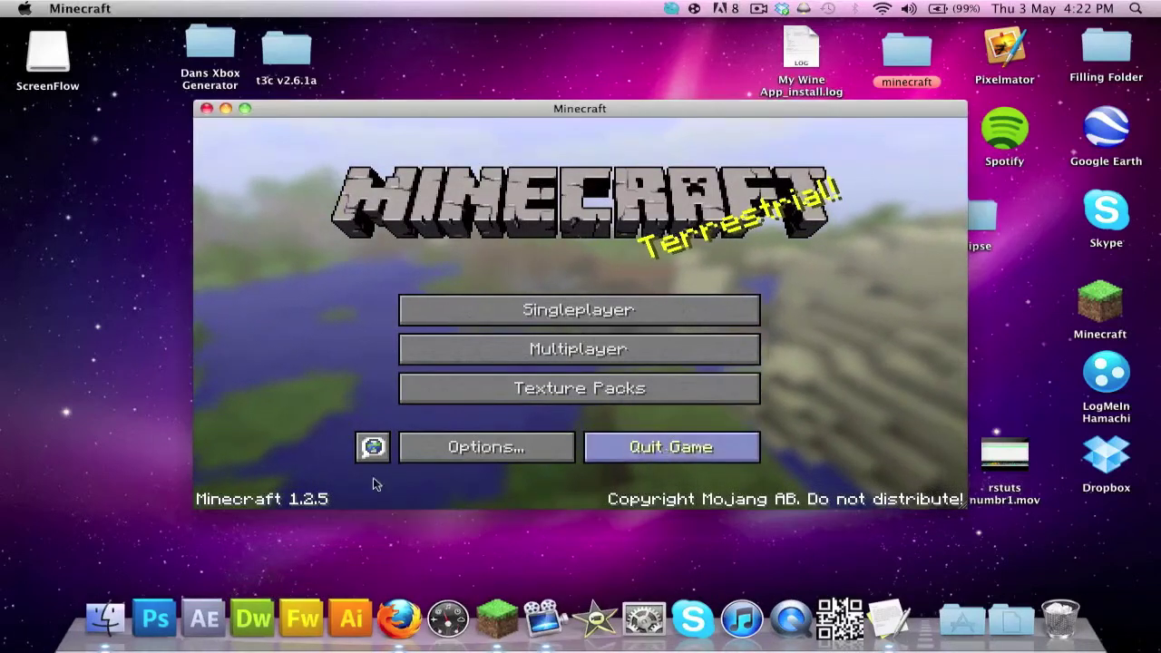
pyautogui.click(690, 454)
# - Open the bin folder of minecraft under the home folder's Library/Application Support
pyautogui.click(104, 618)
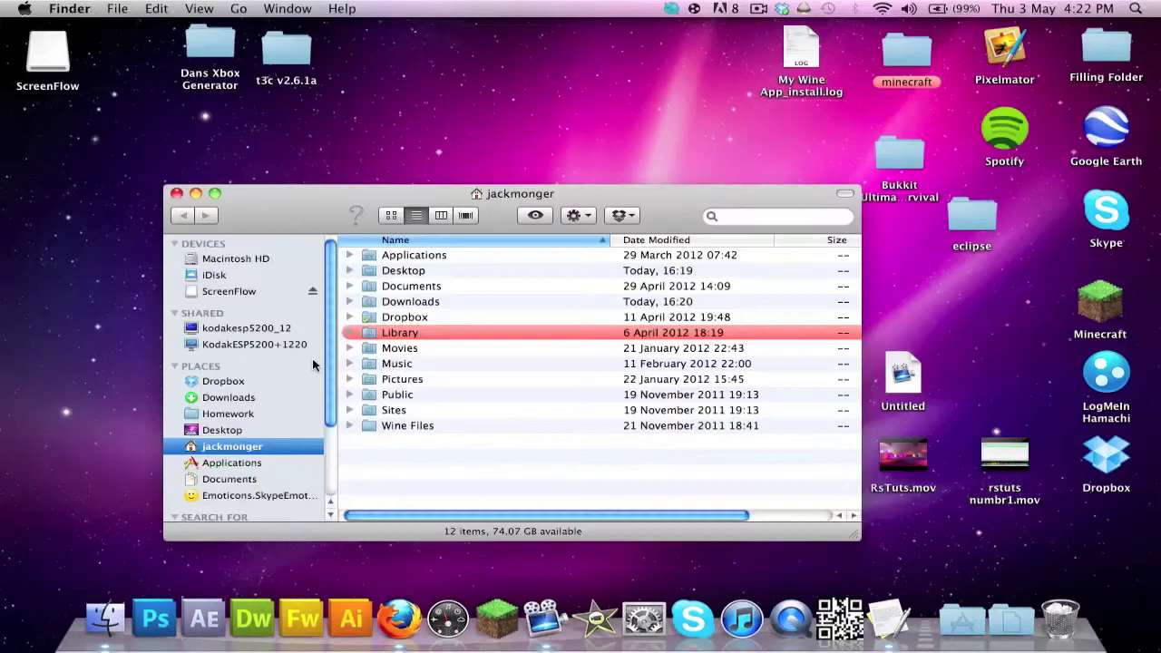
pyautogui.doubleClick(399, 332)
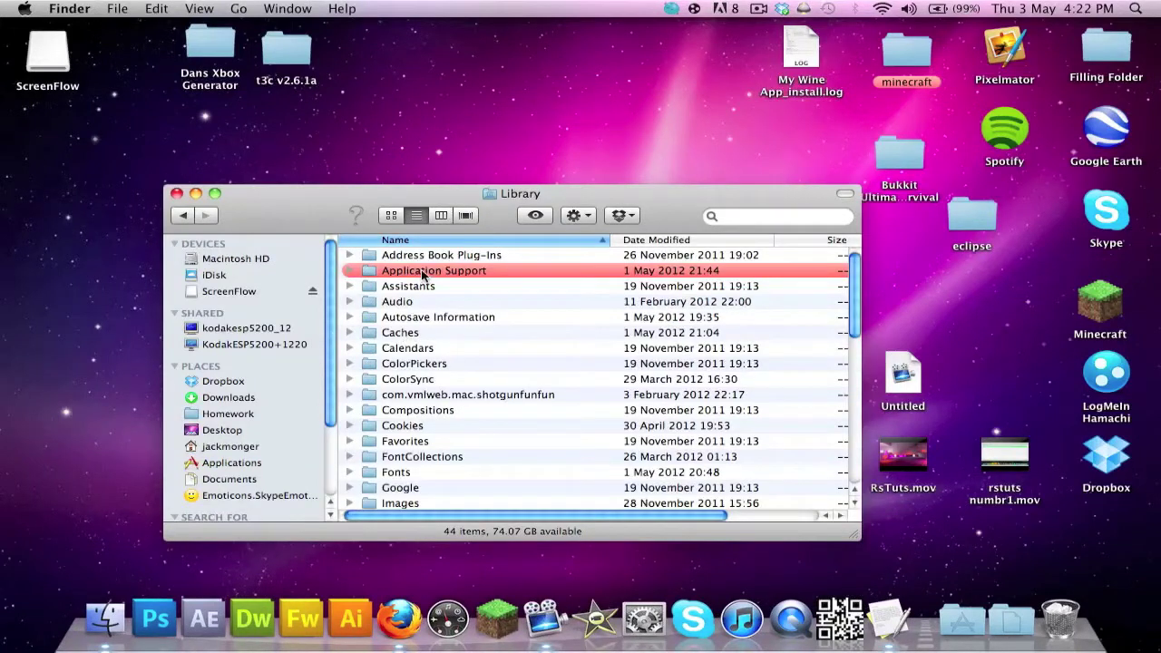
pyautogui.doubleClick(422, 274)
pyautogui.doubleClick(381, 395)
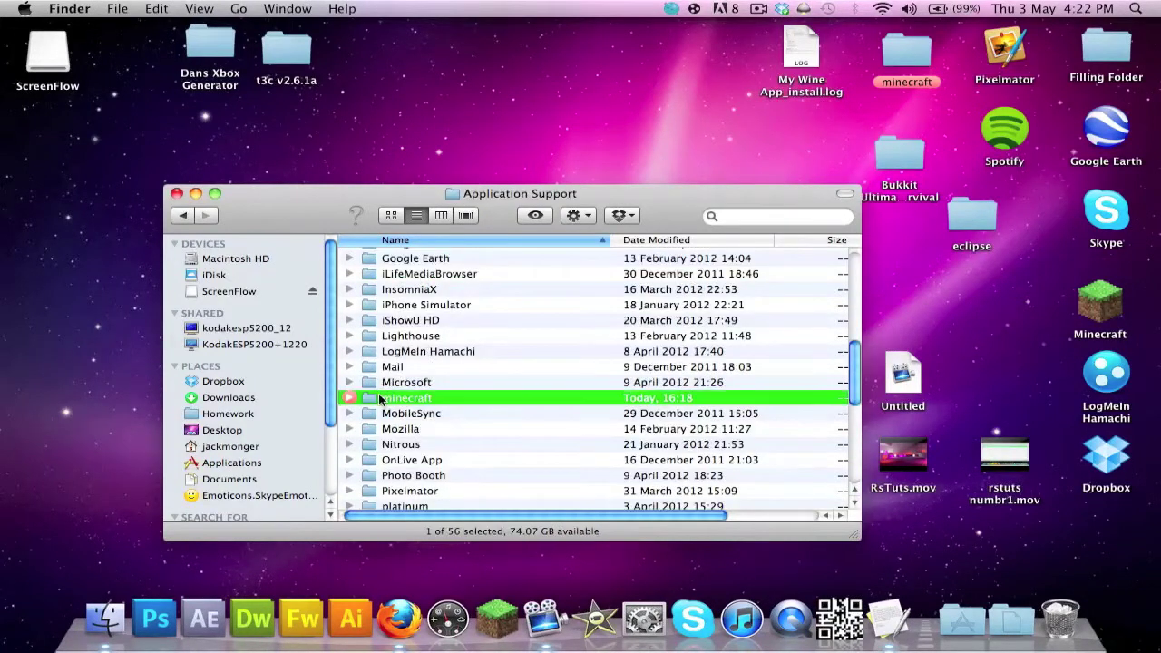
pyautogui.click(397, 259)
pyautogui.doubleClick(397, 258)
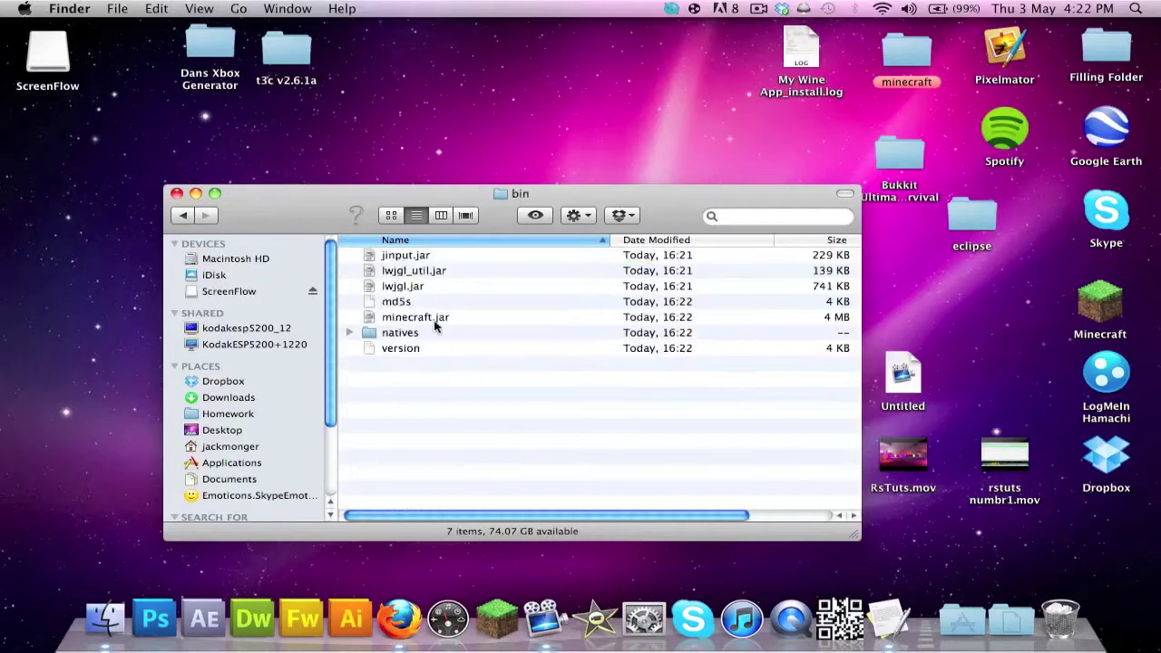
# - Extract minecraft.jar in the bin folder with Archive Utility
pyautogui.moveTo(437, 364); pyautogui.dragTo(447, 134)
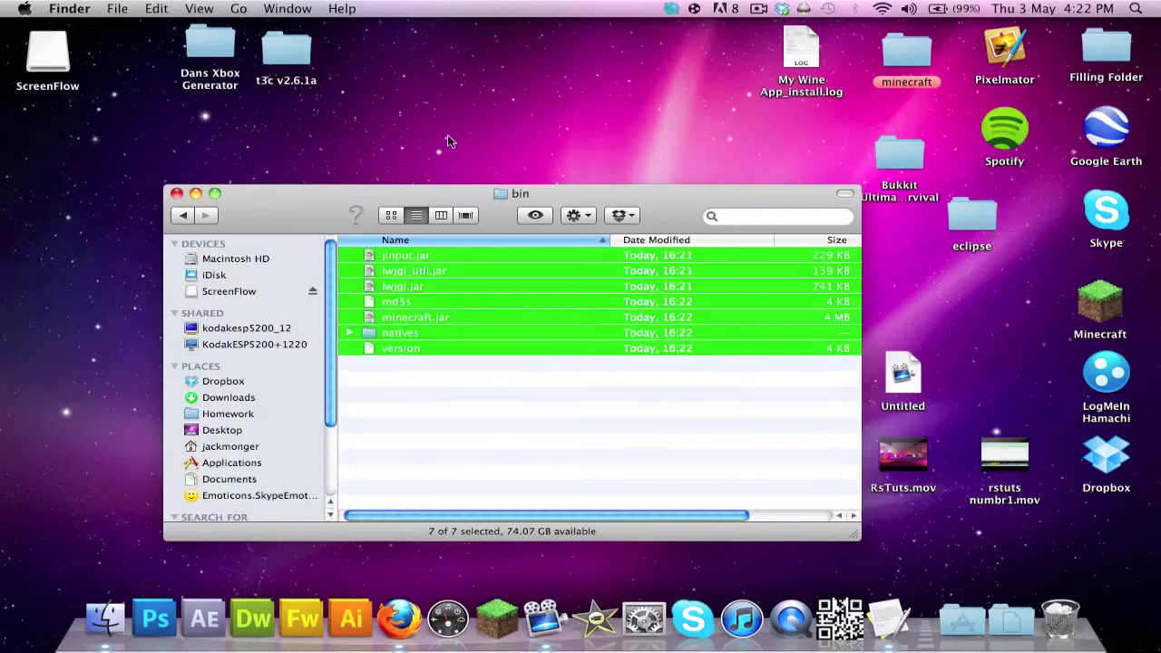
pyautogui.click(410, 415)
pyautogui.click(415, 318)
pyautogui.rightClick(415, 319)
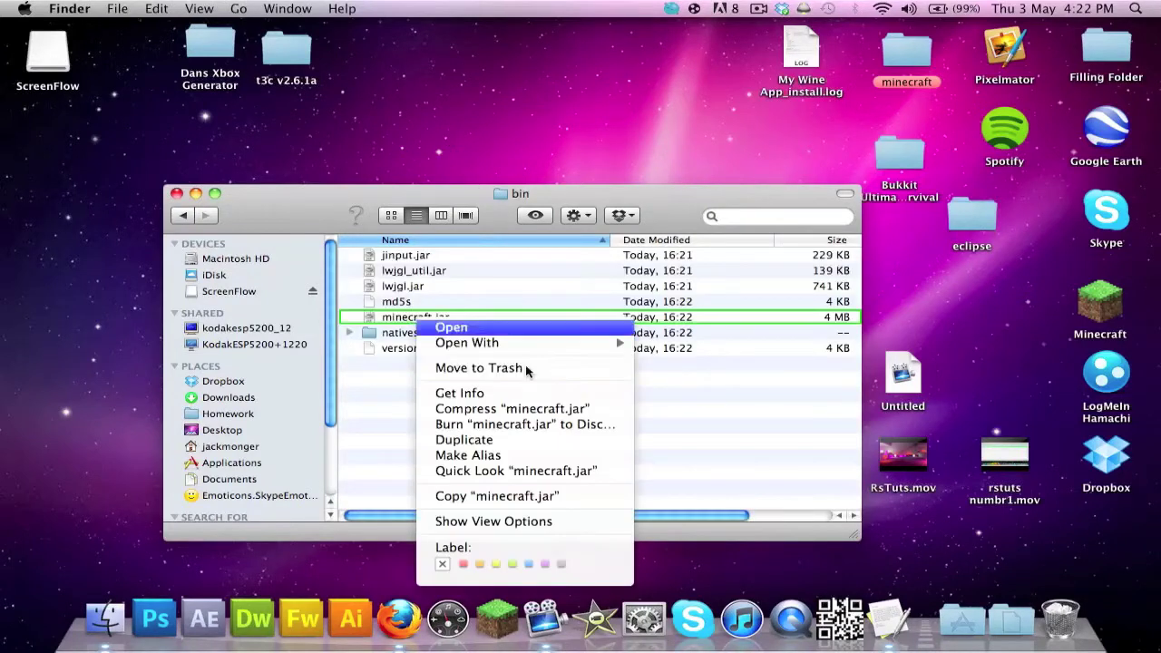
pyautogui.moveTo(529, 343)
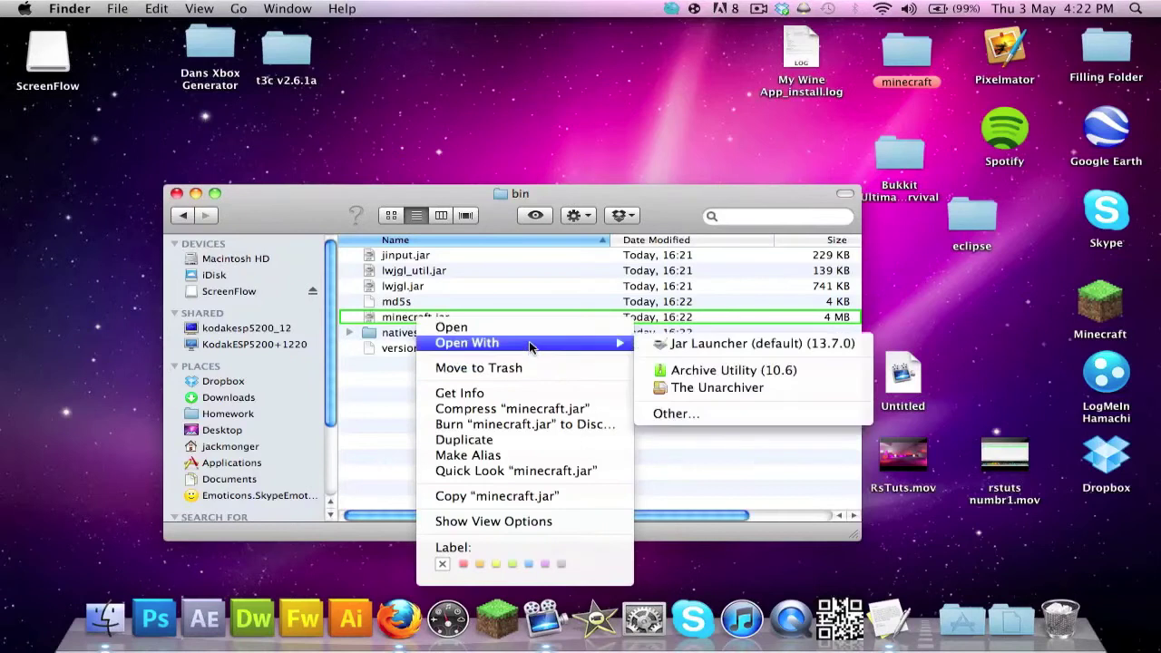
pyautogui.click(741, 371)
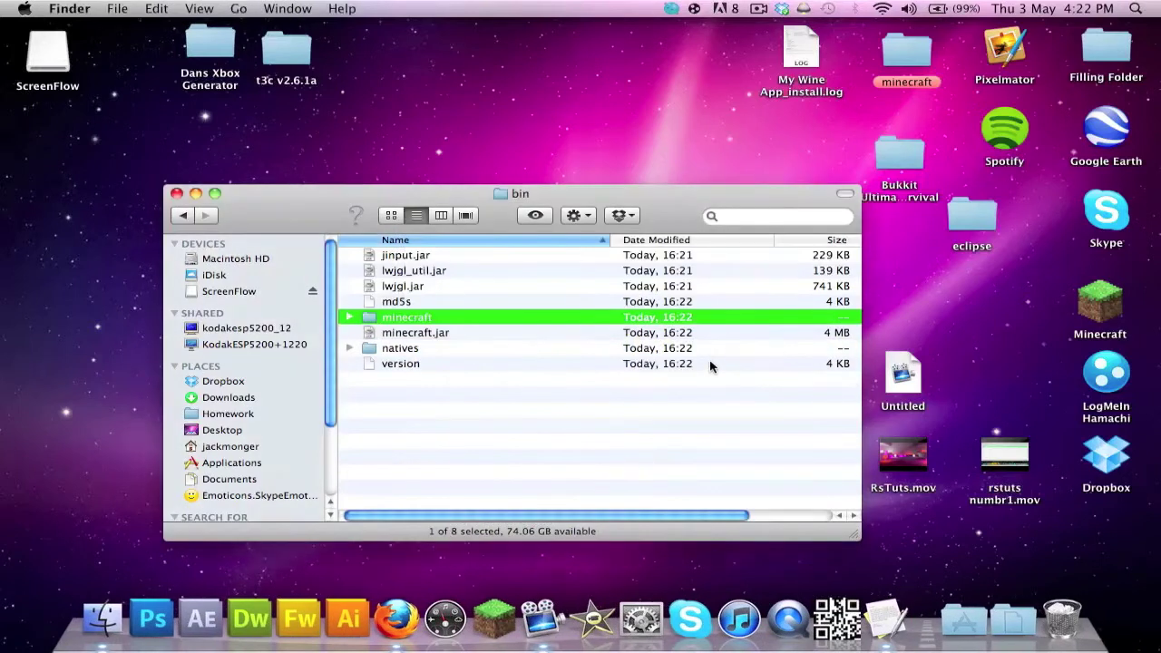
# - Rename the original minecraft.jar file as minecrafte.jar
pyautogui.click(405, 335)
pyautogui.click(410, 332)
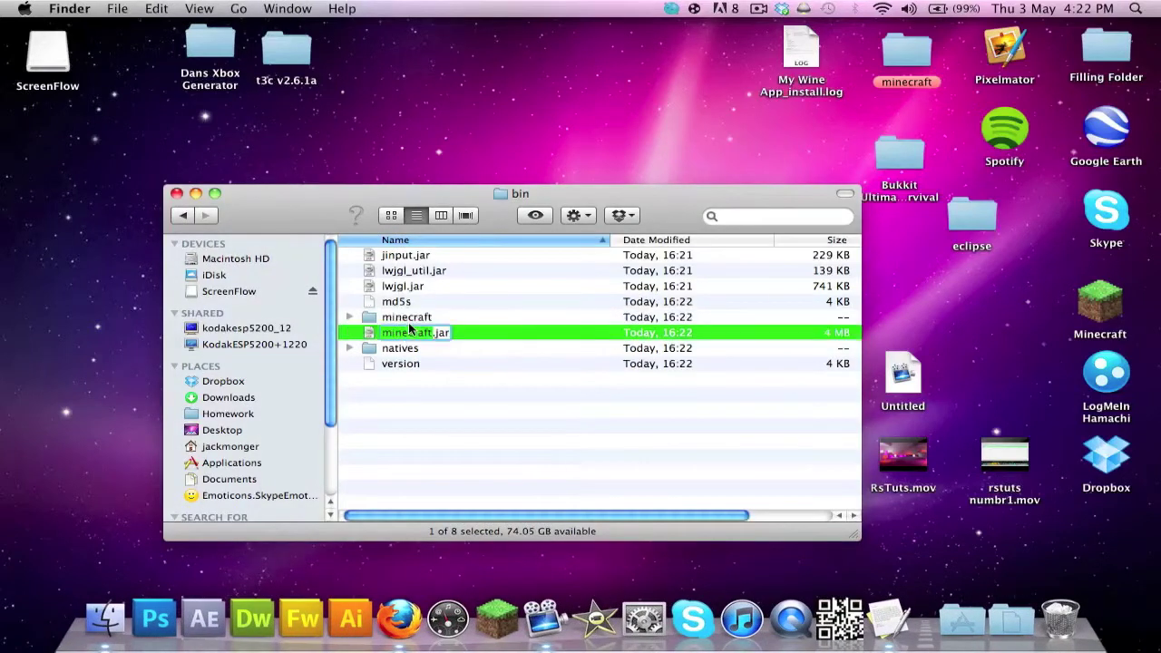
pyautogui.click(431, 333)
pyautogui.write('e')
pyautogui.click(456, 427)
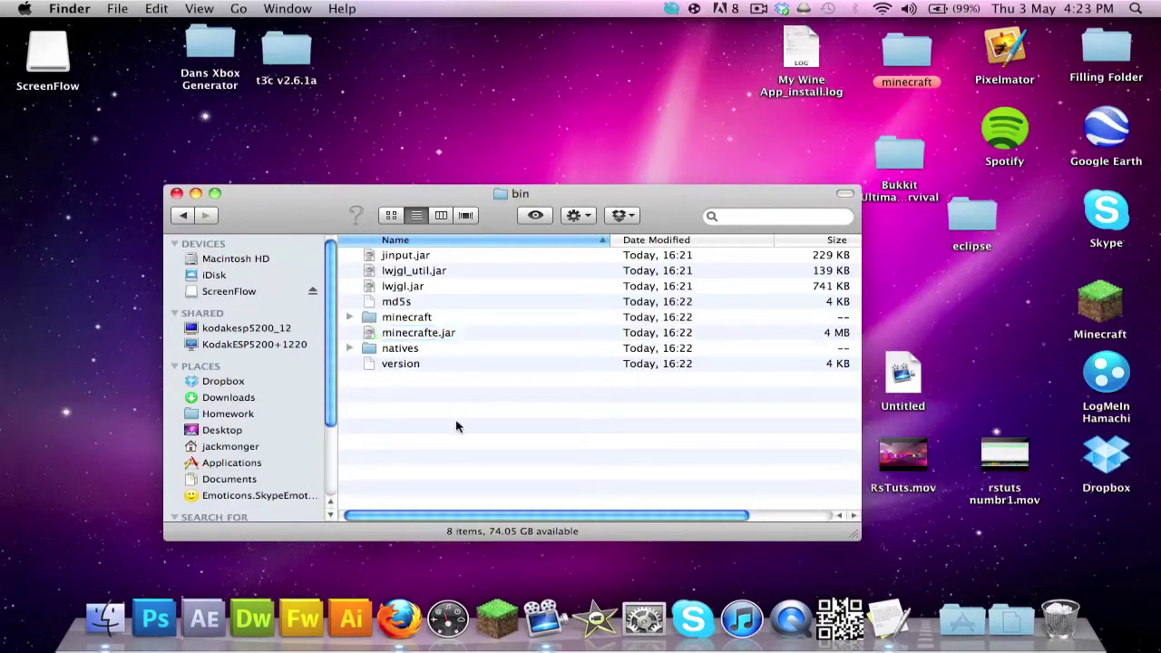
pyautogui.click(433, 329)
pyautogui.press('Return')
pyautogui.press('Right')
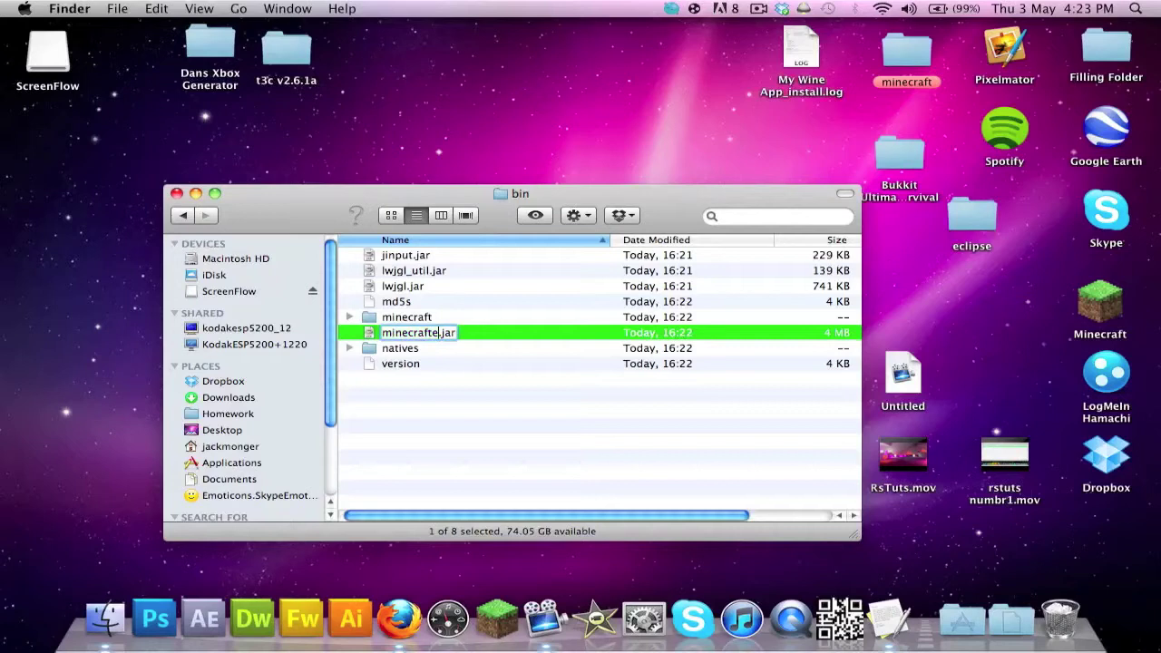
pyautogui.press('BackSpace')
pyautogui.click(643, 409)
# - Rename the extracted minecraft folder as minecraft.jar, keeping the .jar extension
pyautogui.click(448, 317)
pyautogui.press('Return')
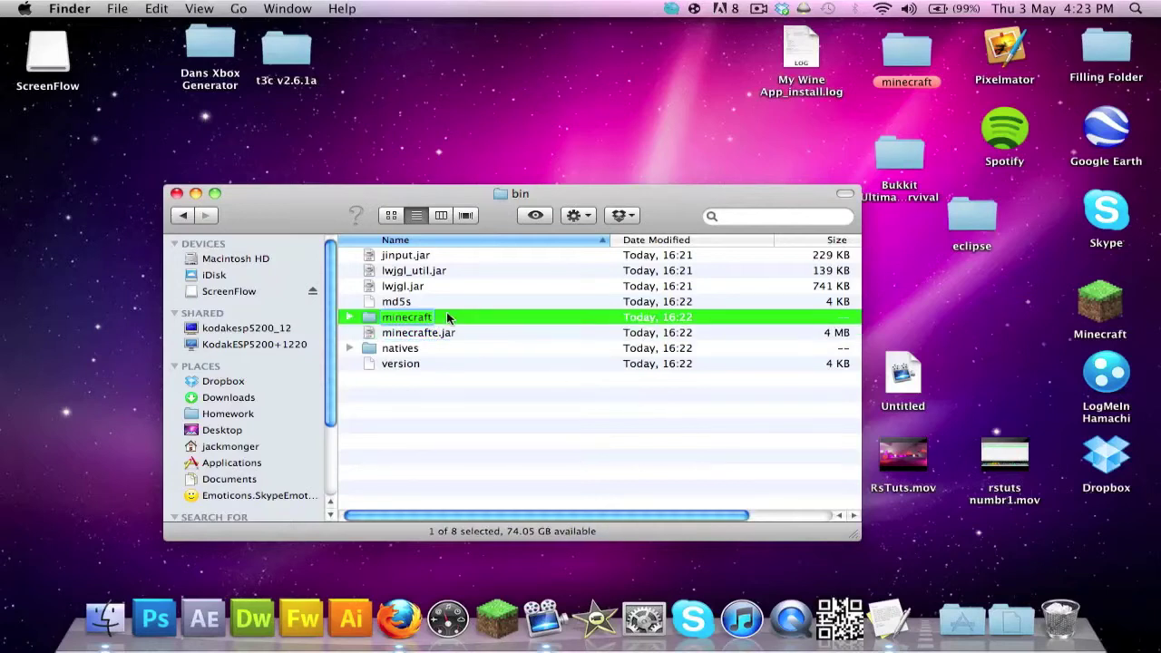
pyautogui.press('Right')
pyautogui.write('.jar')
pyautogui.press('Return')
pyautogui.click(731, 234)
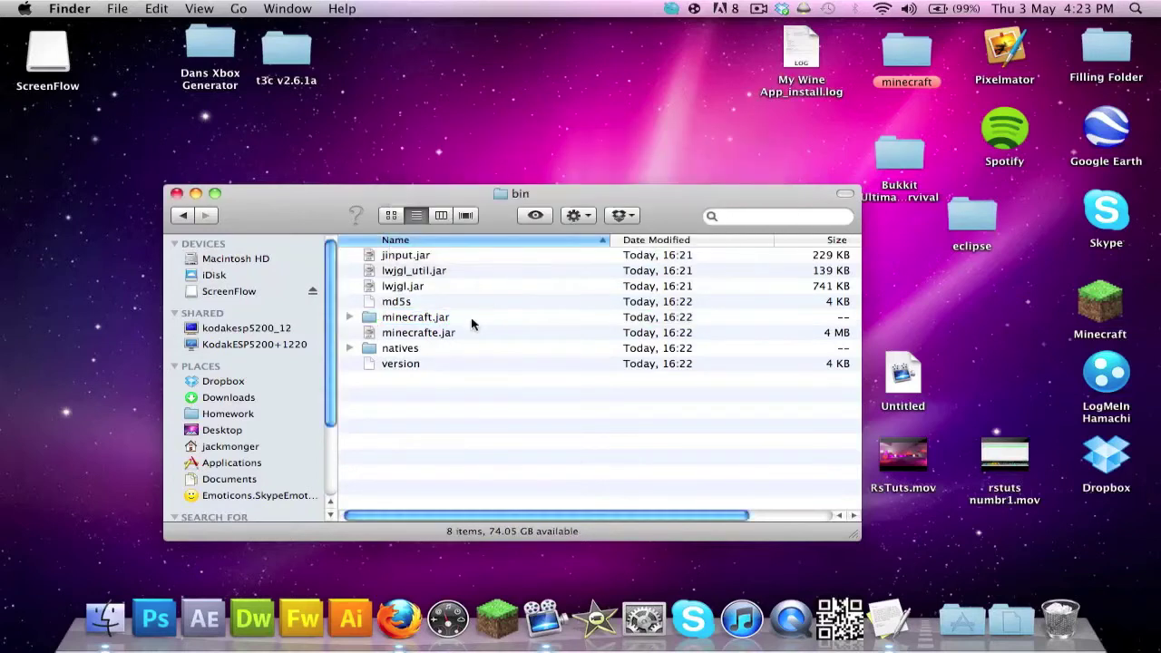
# - Open the unpacked minecraft.jar folder and arrange its contents by kind
pyautogui.doubleClick(422, 318)
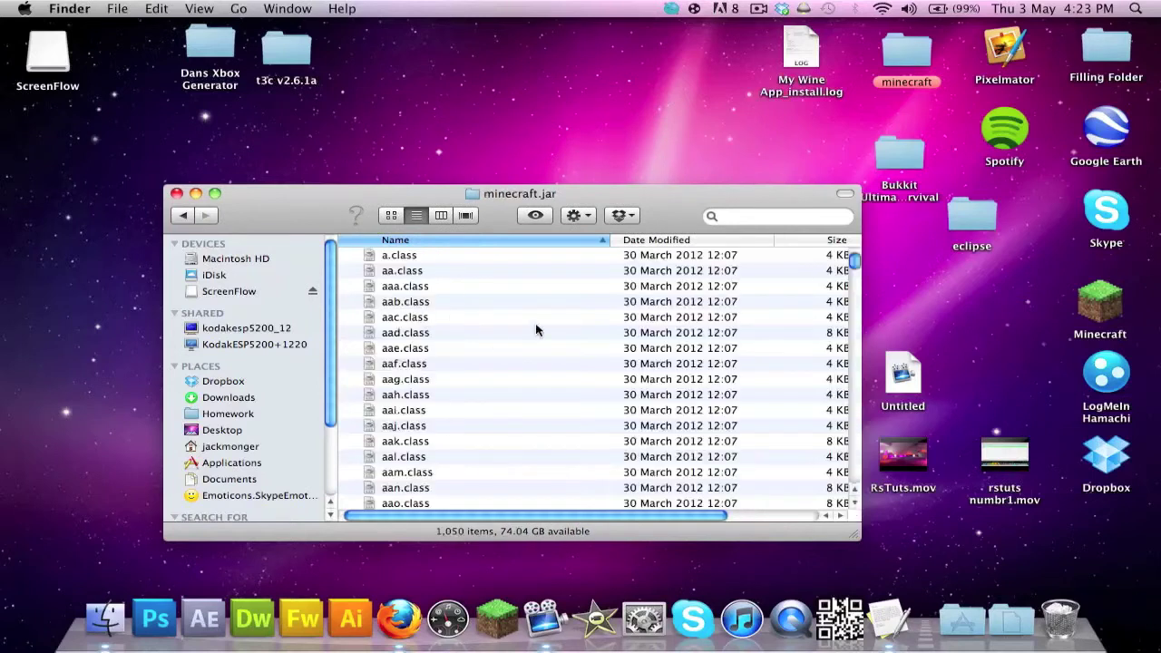
pyautogui.click(578, 216)
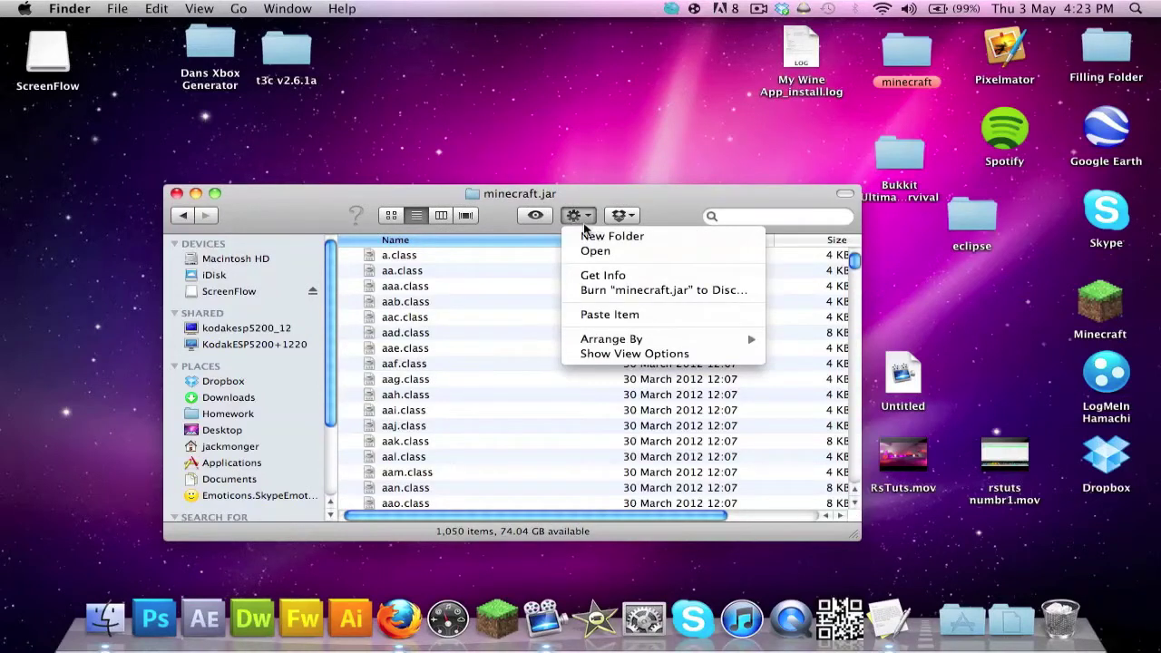
pyautogui.moveTo(635, 341)
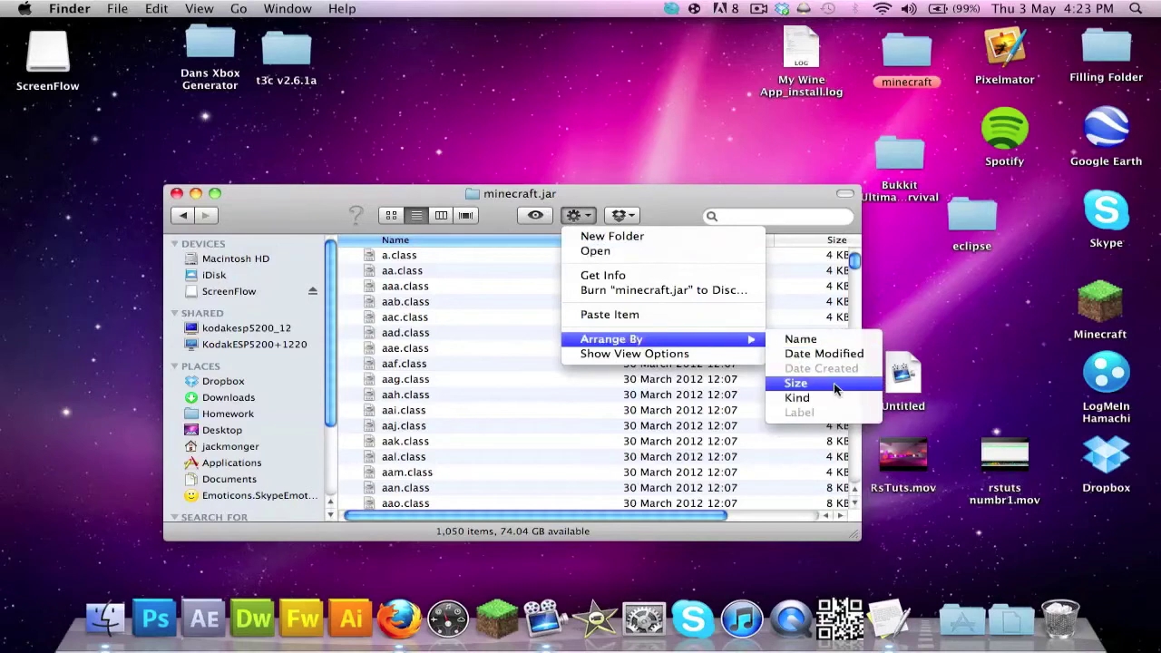
pyautogui.click(793, 397)
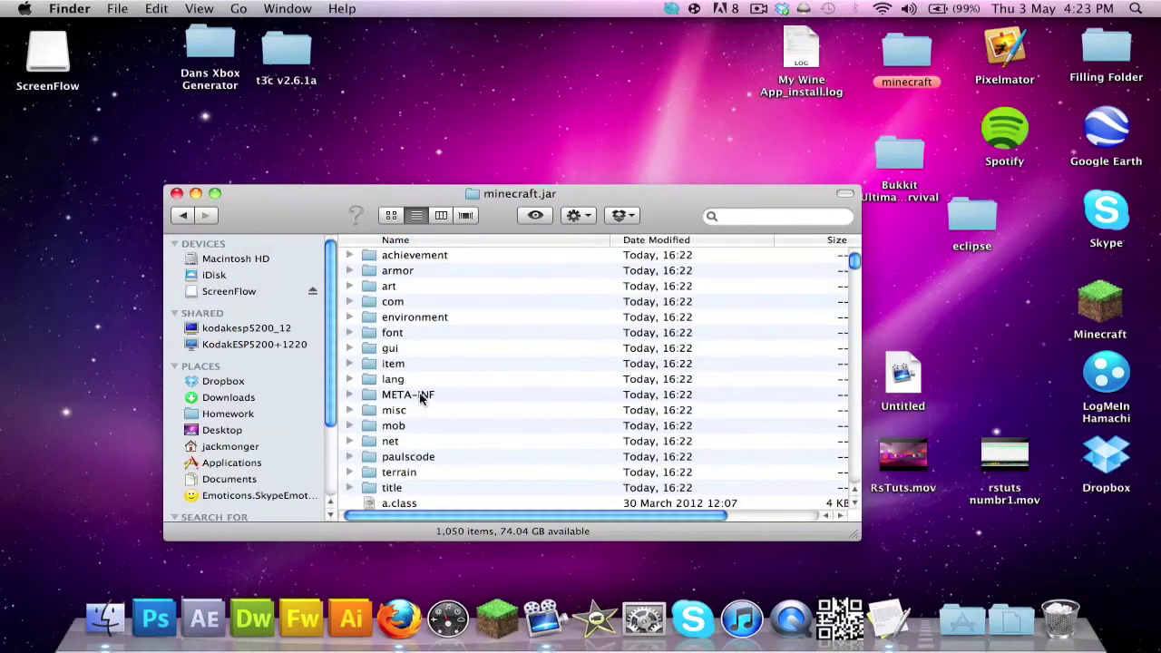
# - Move the META-INF folder inside minecraft.jar to the Trash
pyautogui.click(420, 397)
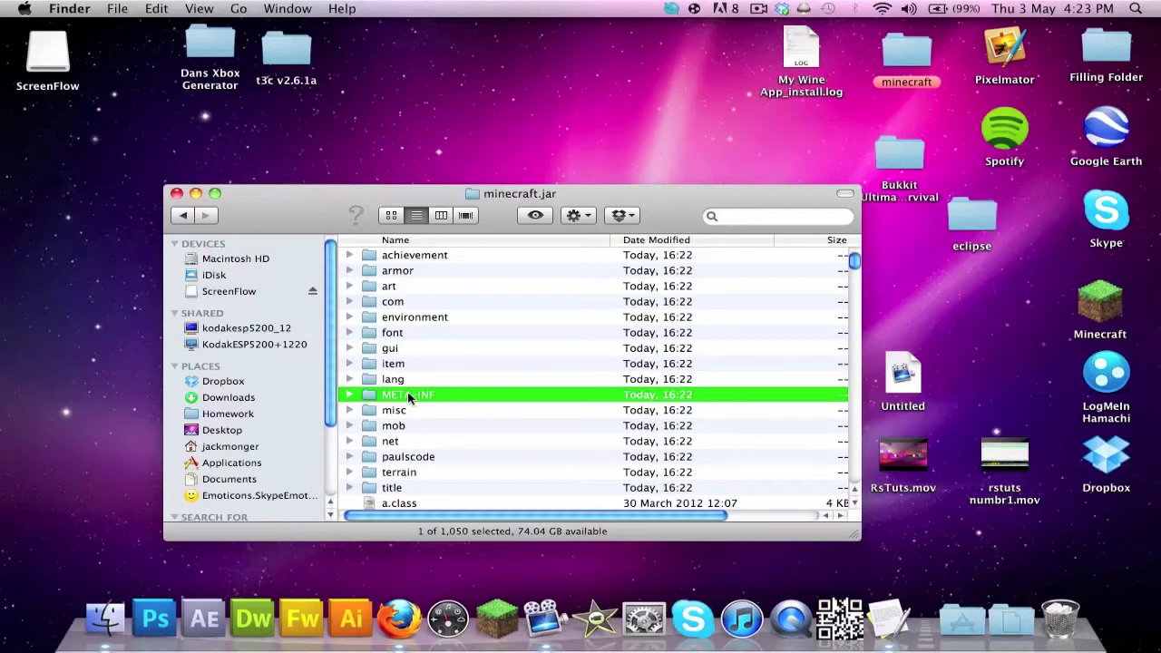
pyautogui.rightClick(409, 396)
pyautogui.click(452, 345)
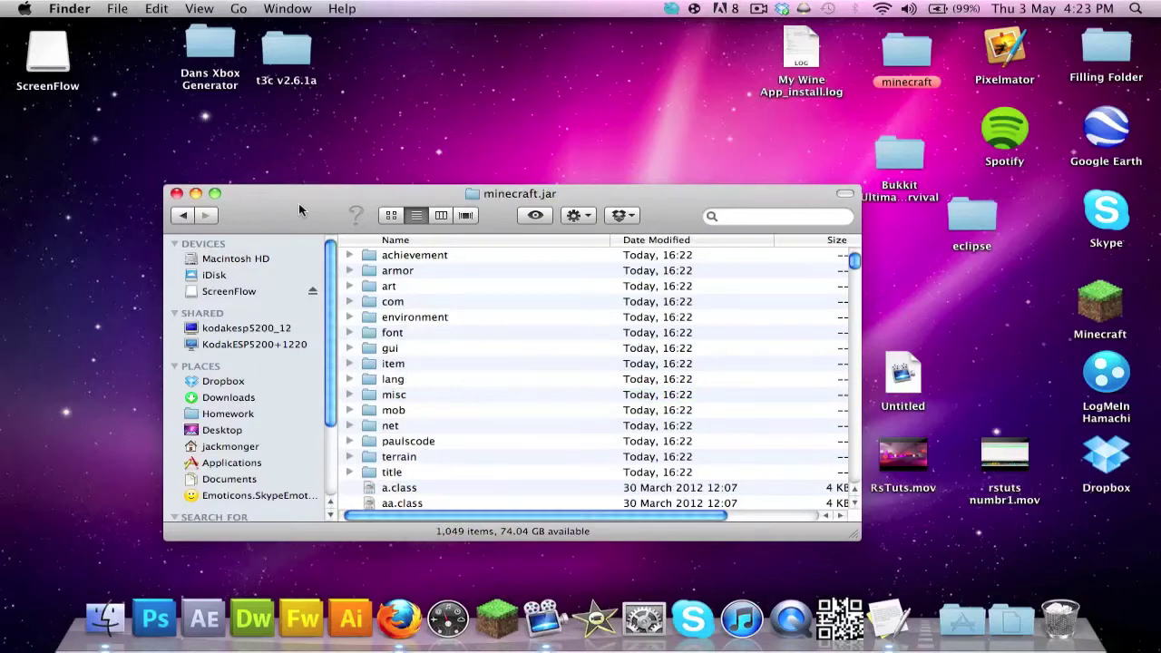
# - Open the ModLoader folder inside PLACE IN MINECRAFT.JAR in the desktop's Redpower files folder, keeping the minecraft.jar window accessible
pyautogui.moveTo(299, 204); pyautogui.dragTo(283, 270)
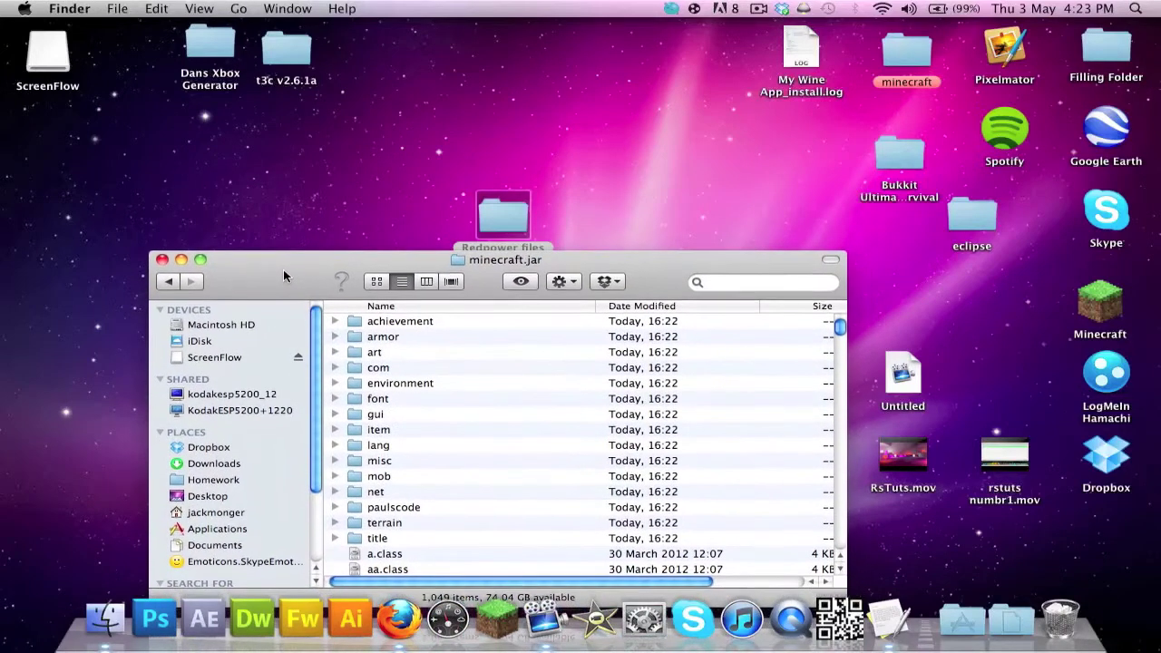
pyautogui.moveTo(509, 200); pyautogui.dragTo(508, 108)
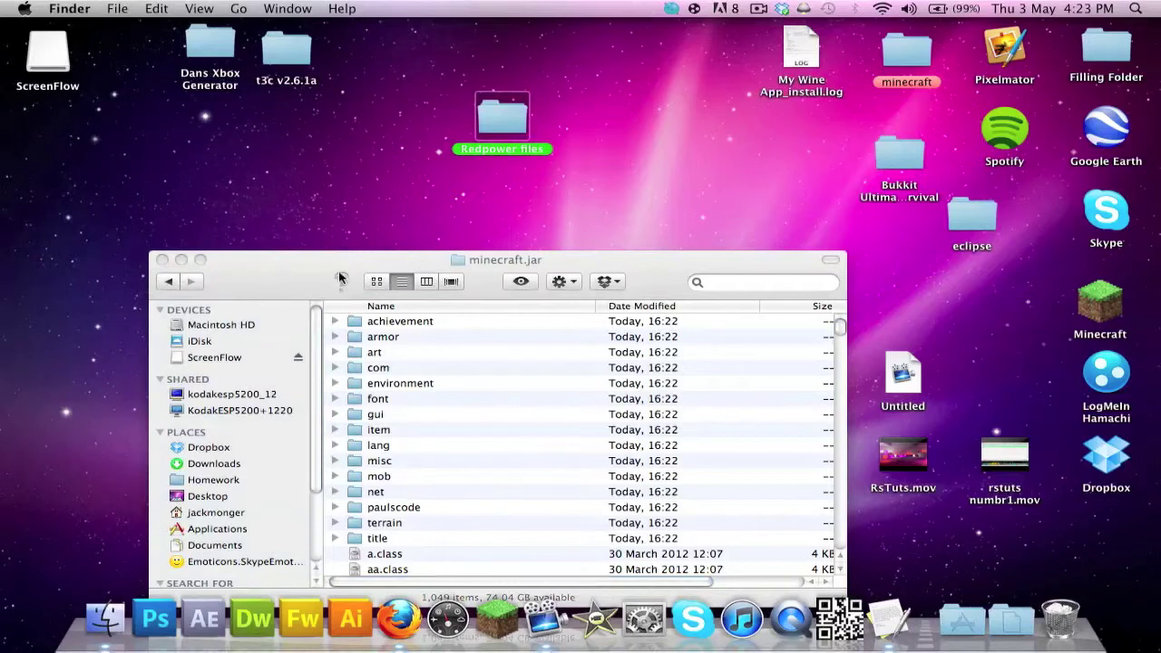
pyautogui.moveTo(302, 266); pyautogui.dragTo(298, 222)
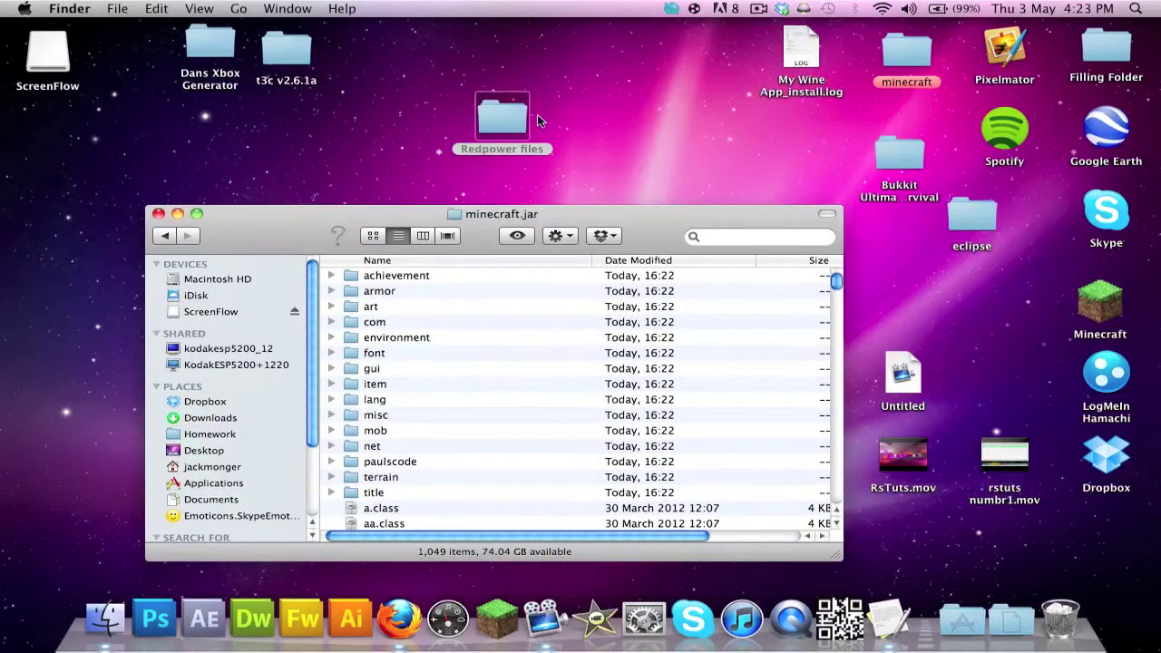
pyautogui.doubleClick(516, 116)
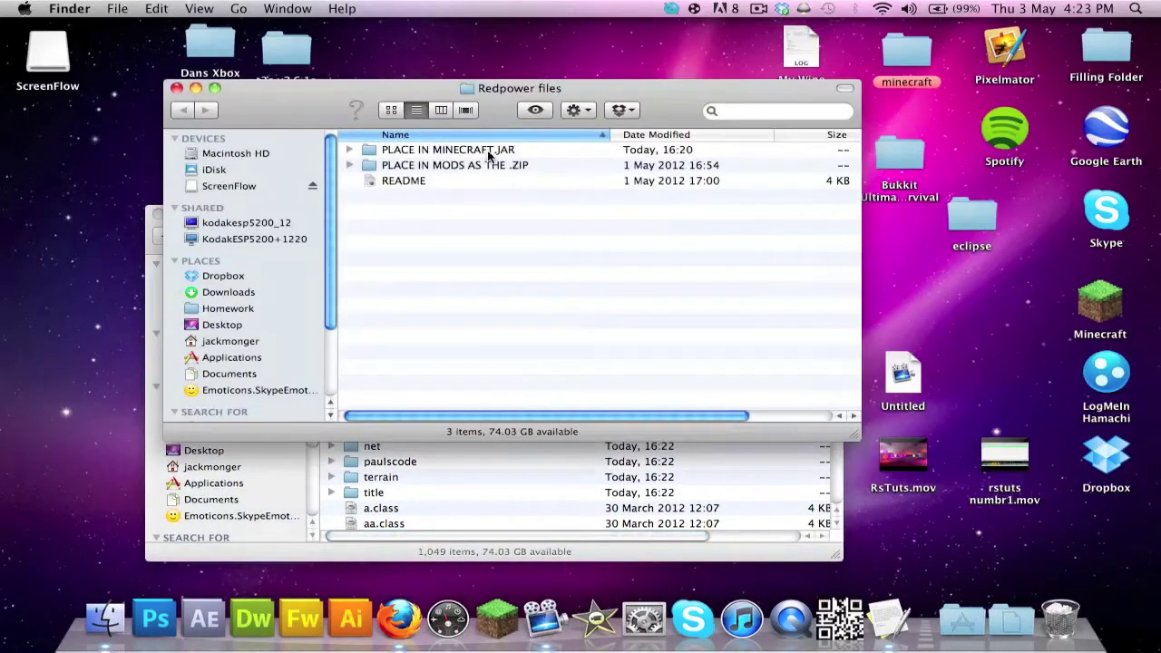
pyautogui.doubleClick(490, 156)
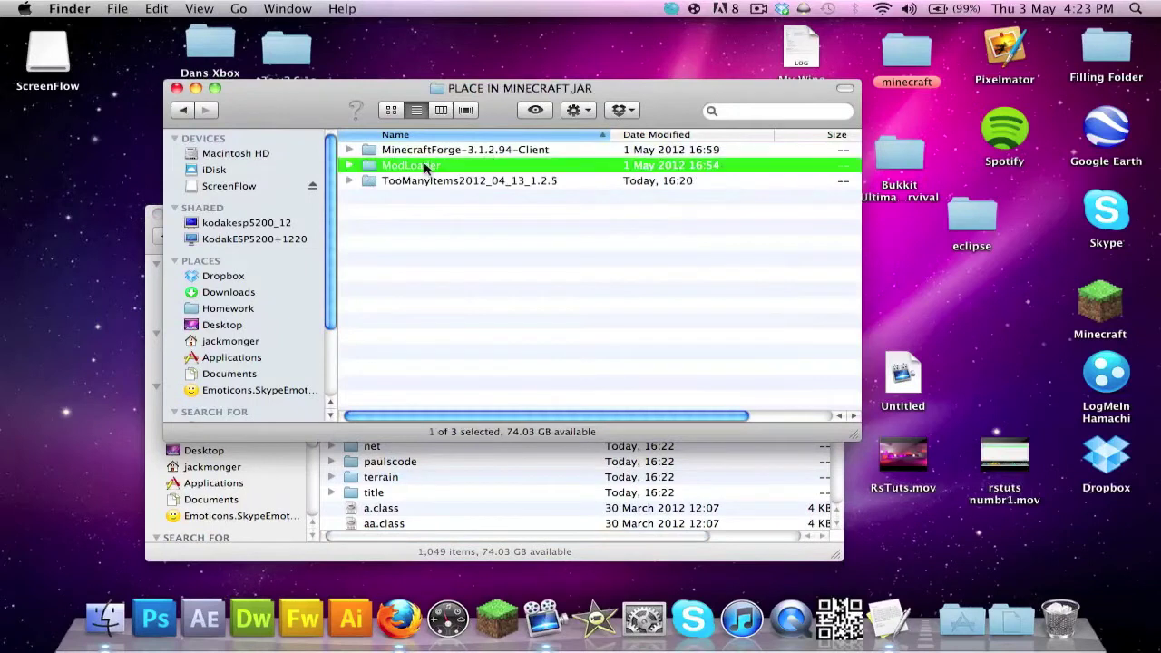
pyautogui.doubleClick(425, 167)
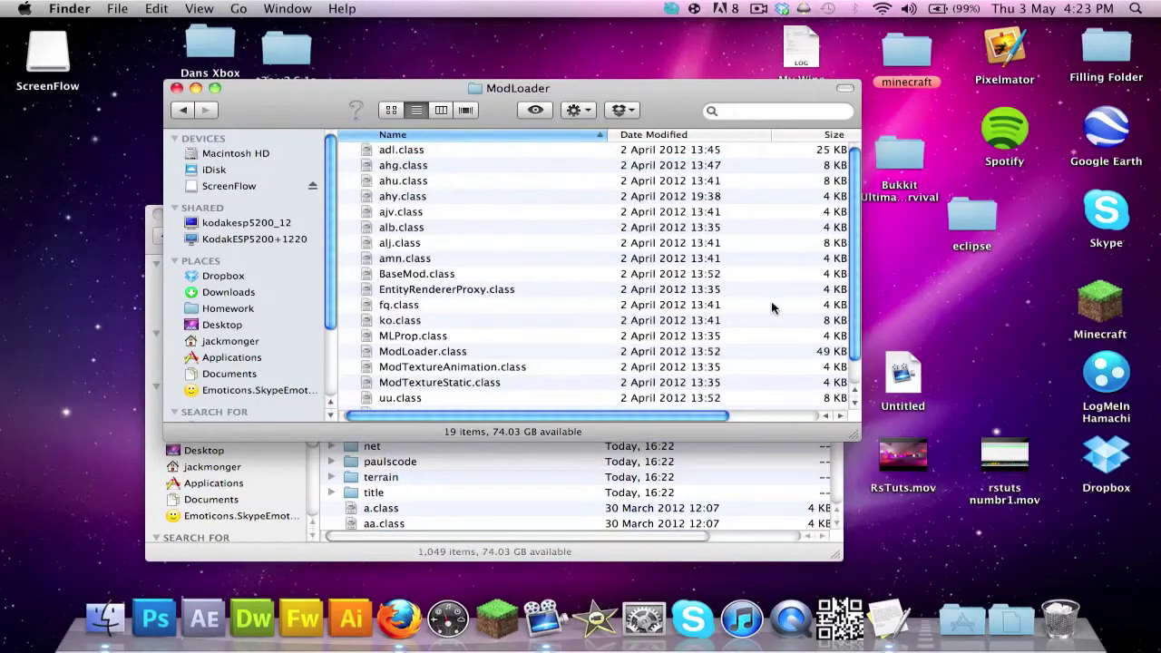
# - Copy all ModLoader files into minecraft.jar, replacing every existing duplicate, and return to the PLACE IN MINECRAFT.JAR folder
pyautogui.press('super+a')
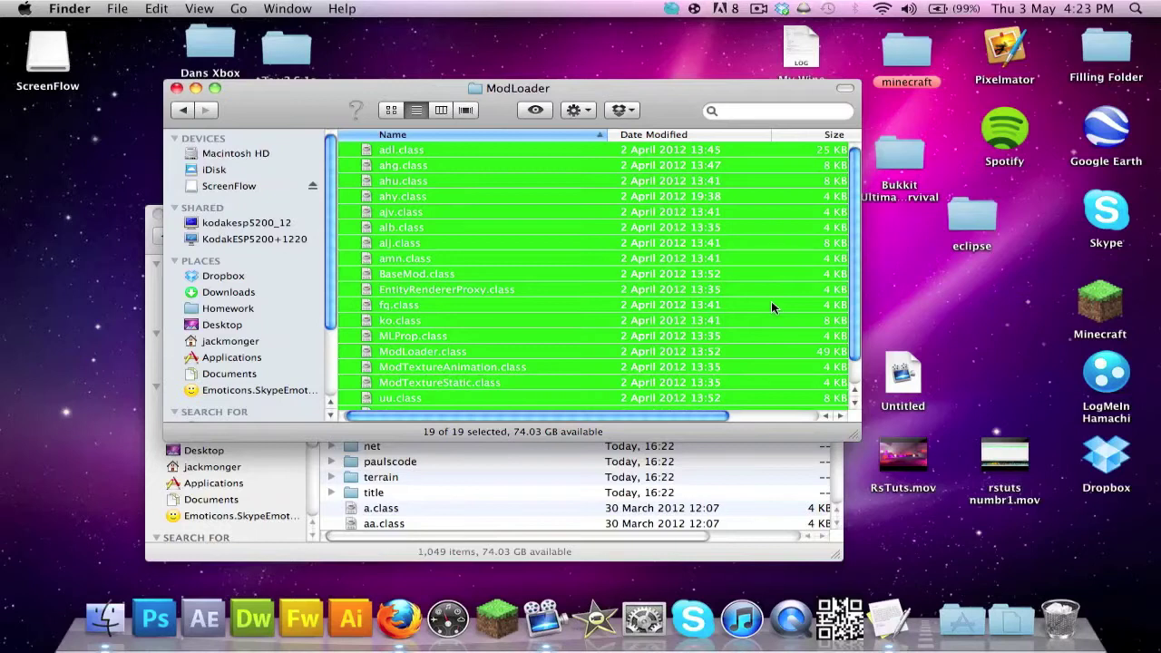
pyautogui.press('super+c')
pyautogui.click(503, 511)
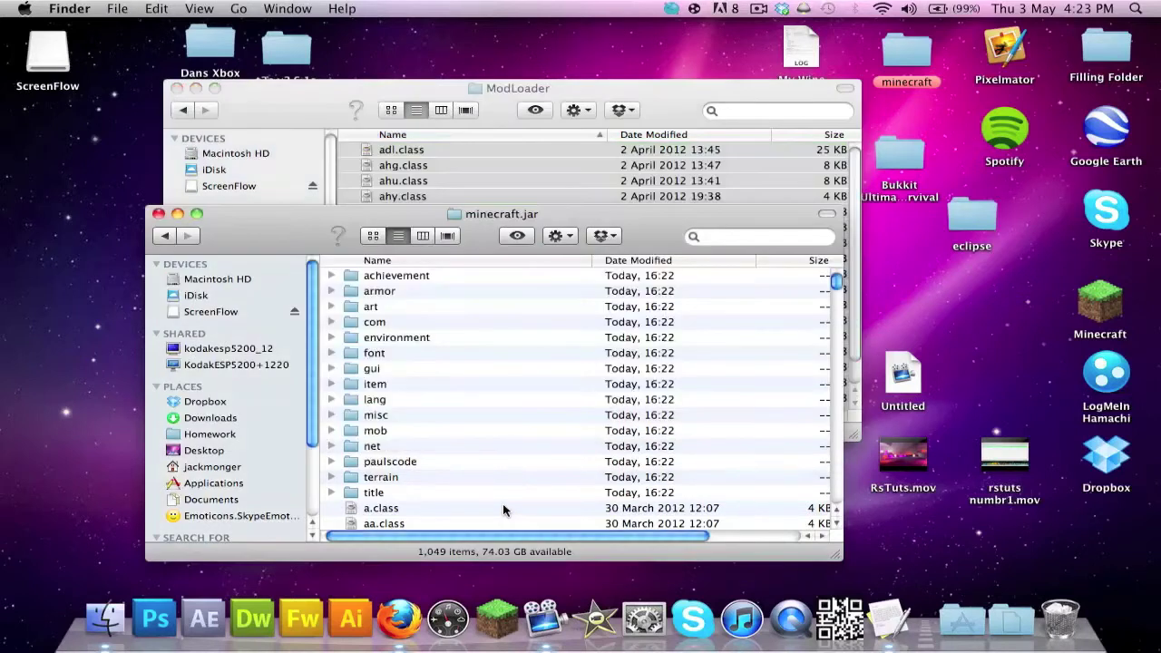
pyautogui.press('super+v')
pyautogui.click(772, 309)
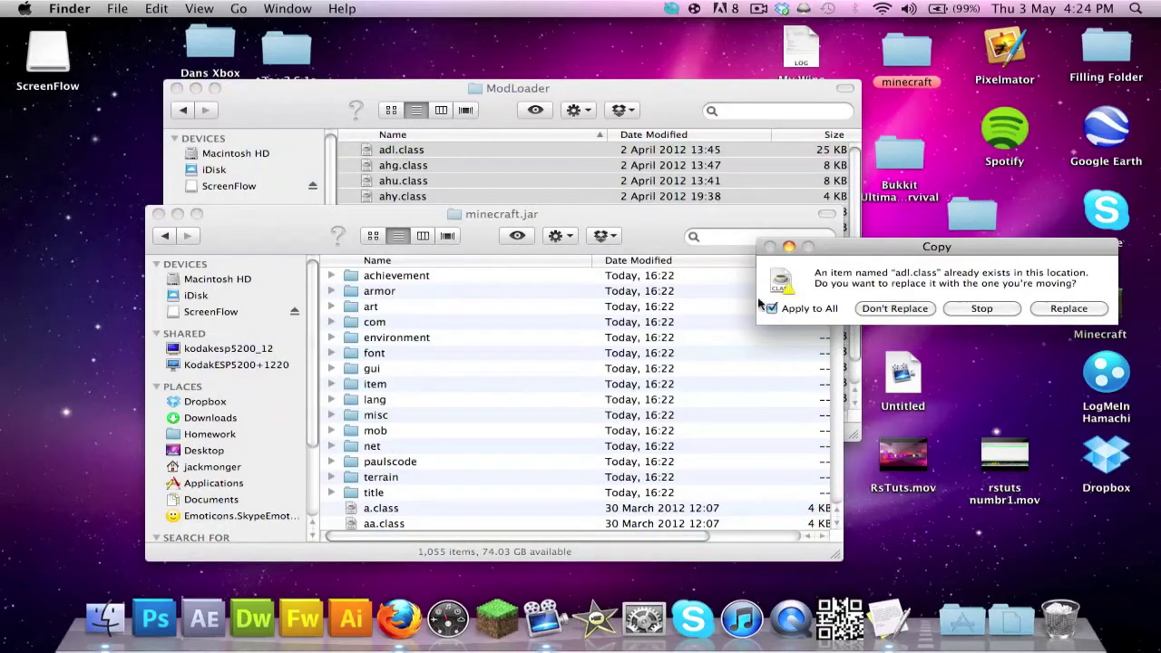
pyautogui.click(1067, 308)
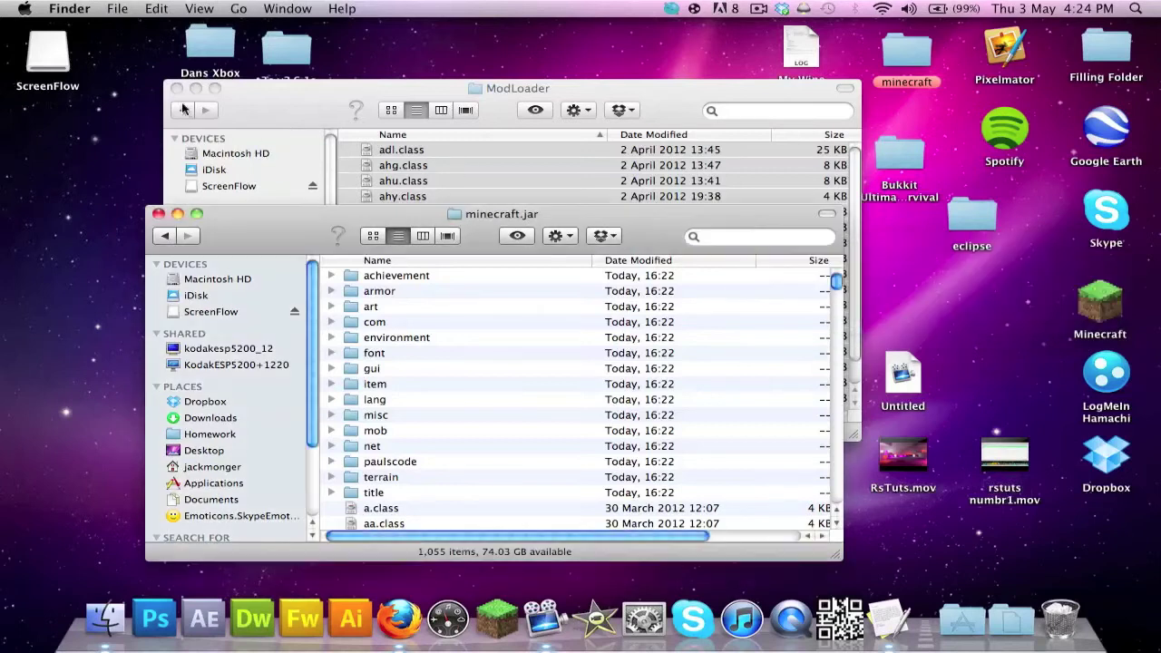
pyautogui.click(185, 111)
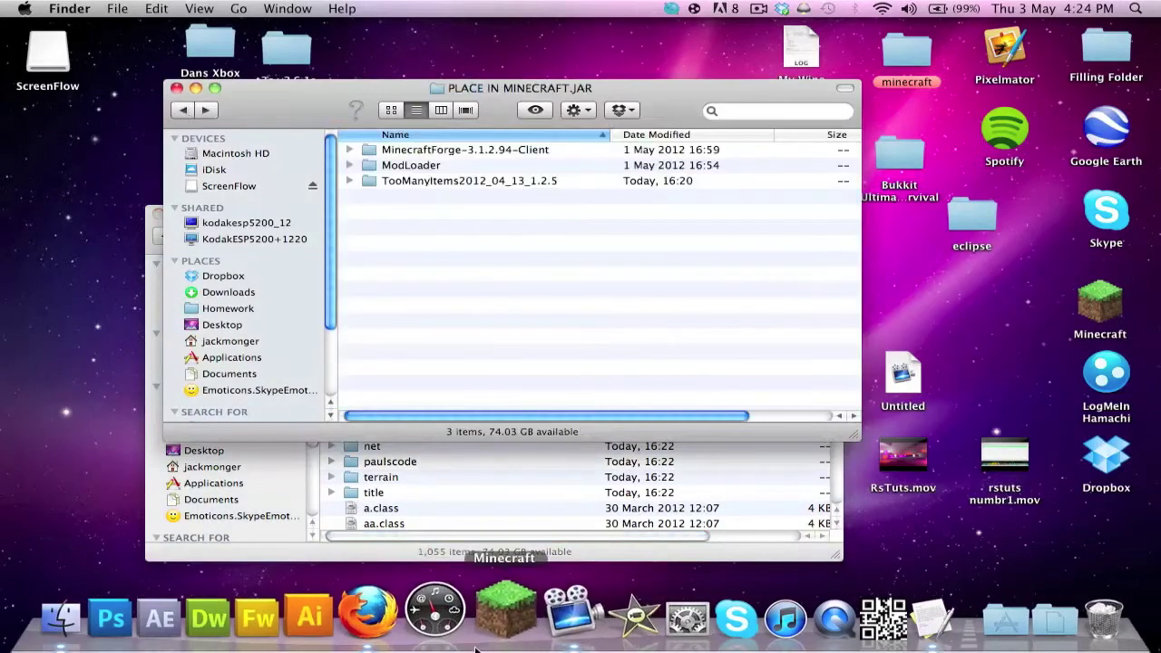
# - Test that Minecraft loads to its title screen using the saved login, and quit the game
pyautogui.click(497, 618)
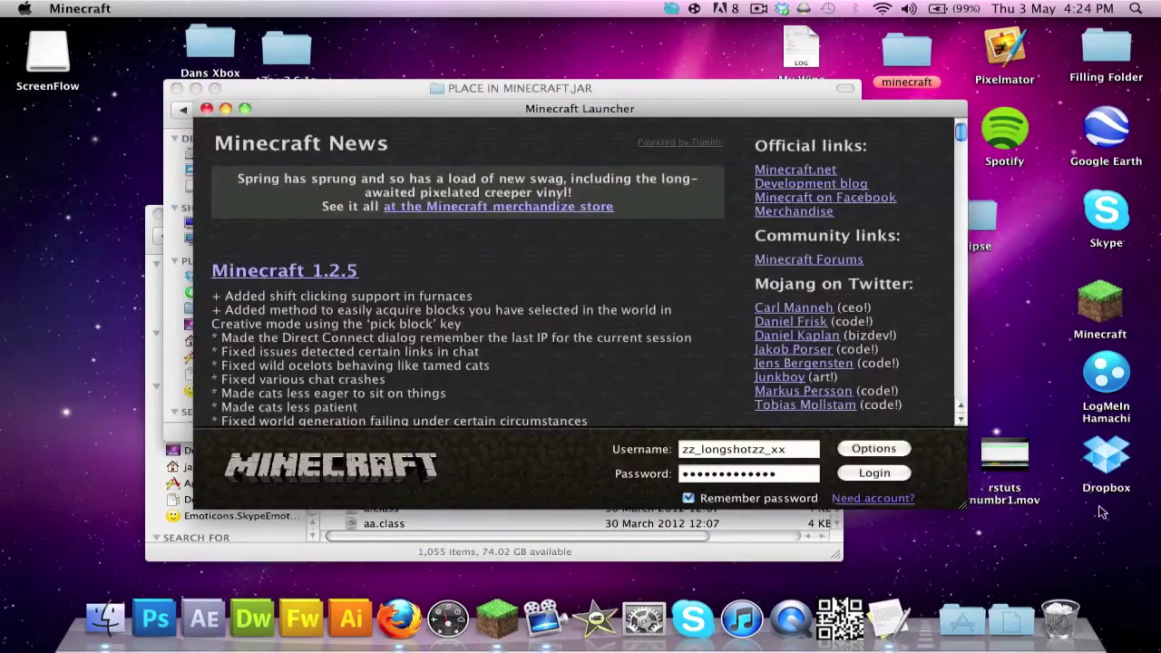
pyautogui.click(894, 473)
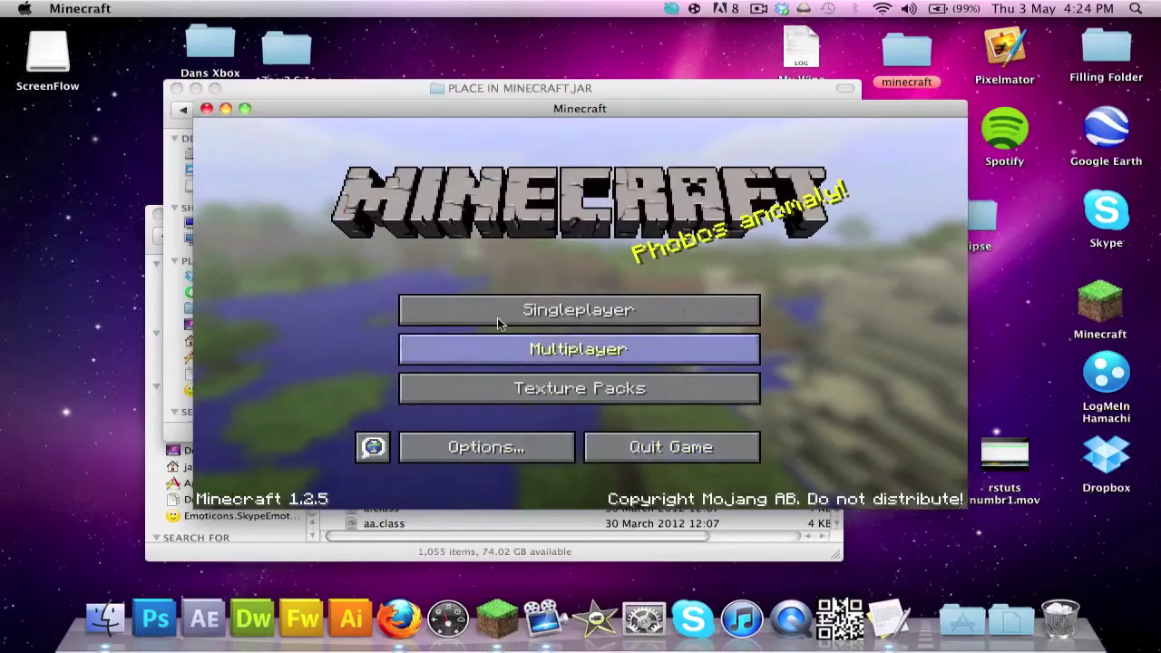
pyautogui.click(676, 453)
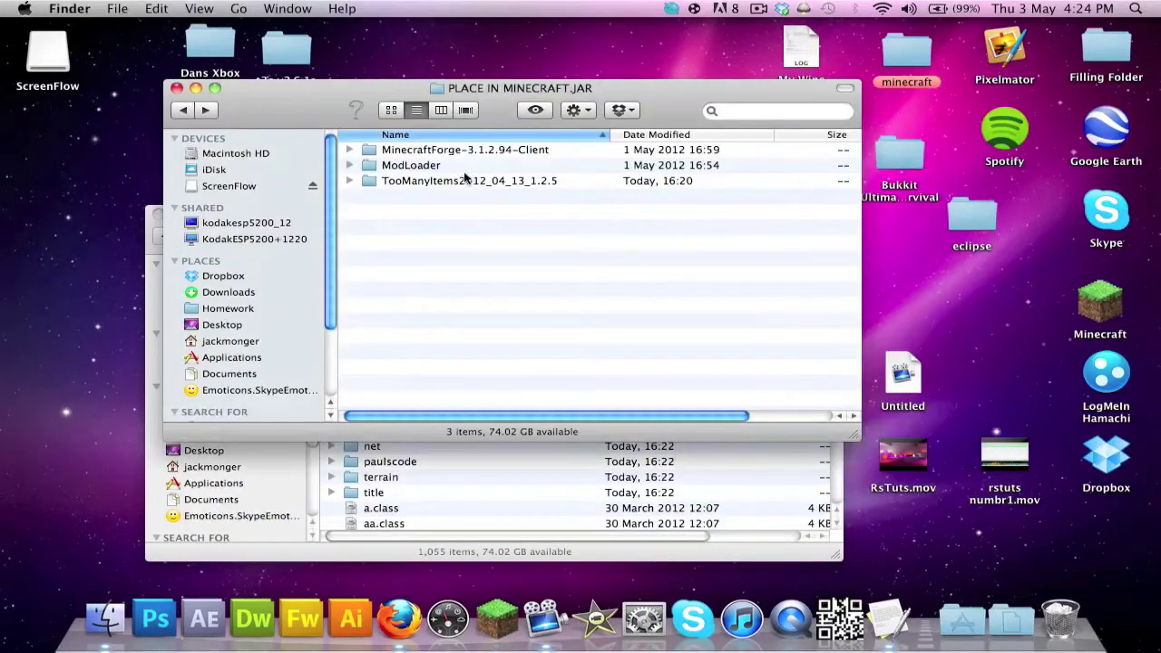
# - Copy everything except the net folder from MinecraftForge-3.1.2.94-Client into minecraft.jar, replacing all existing duplicates
pyautogui.doubleClick(442, 150)
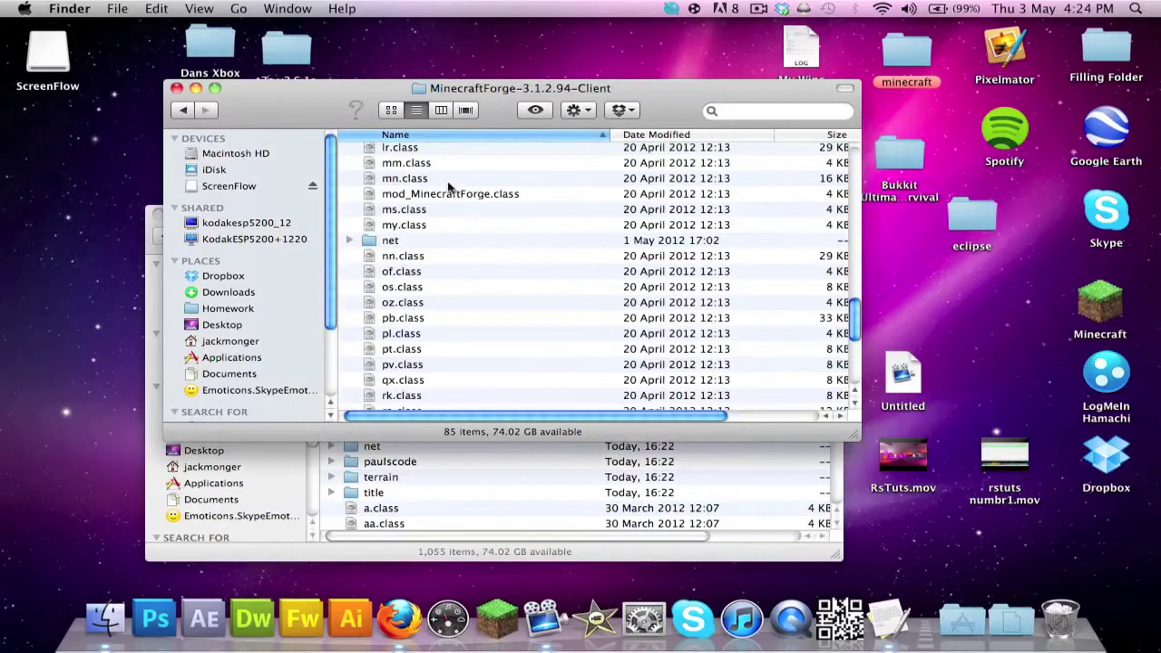
pyautogui.moveTo(322, 95); pyautogui.dragTo(324, 50)
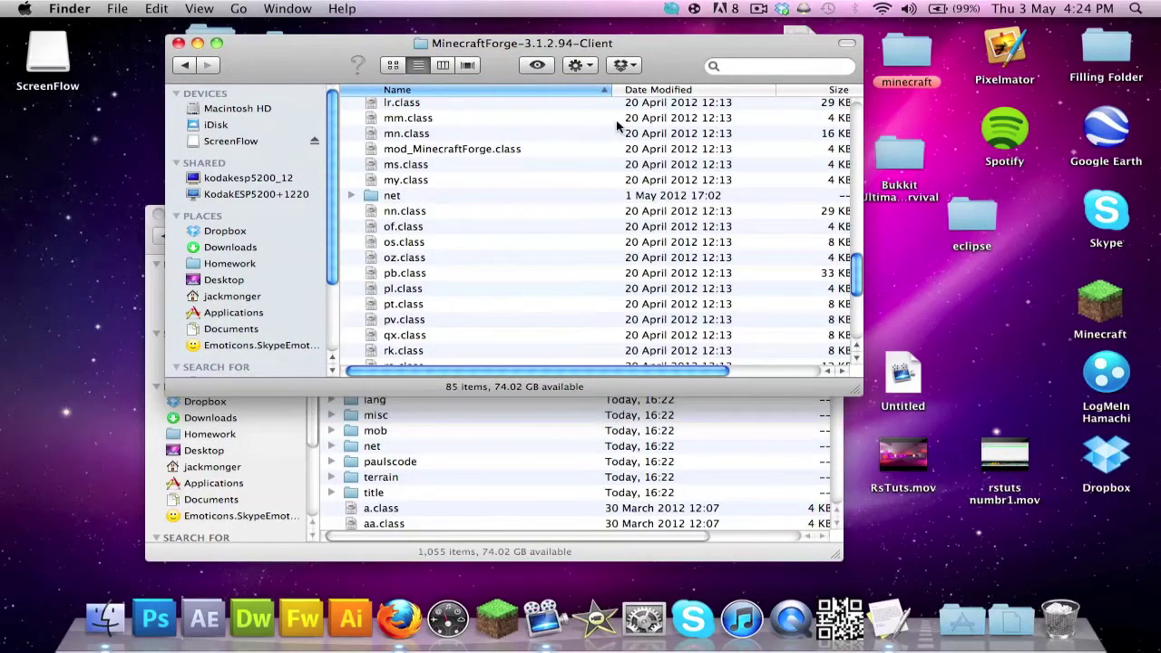
pyautogui.press('super+a')
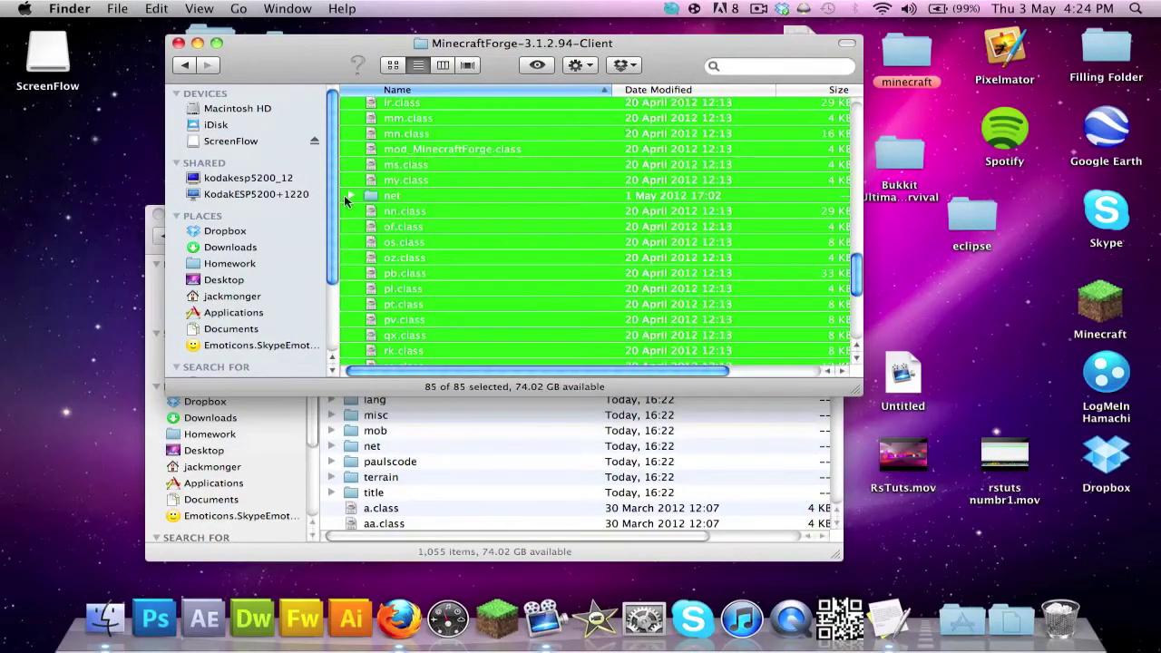
pyautogui.keyDown('super'); pyautogui.click(413, 188); pyautogui.keyUp('super')
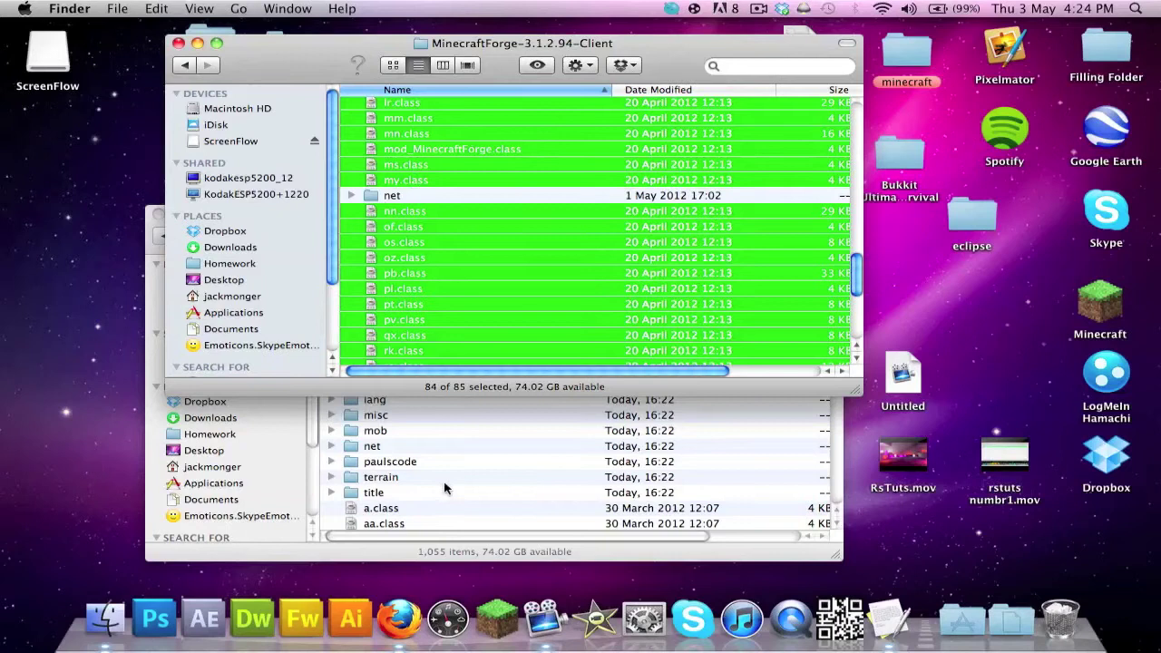
pyautogui.moveTo(444, 488); pyautogui.dragTo(444, 488)
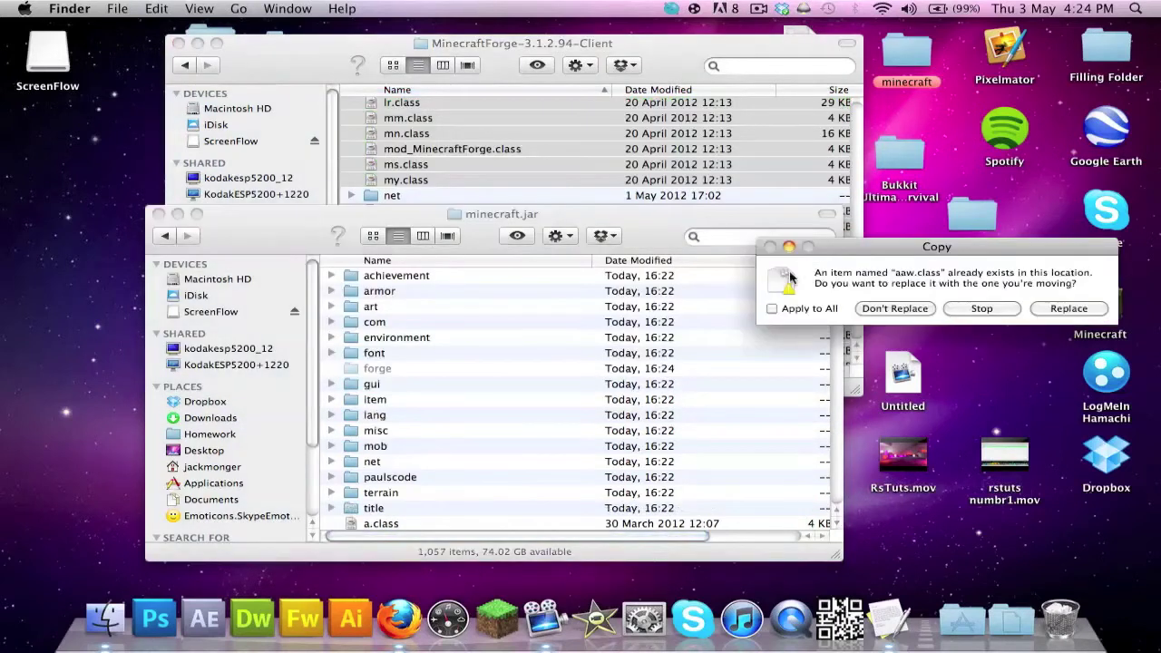
pyautogui.click(771, 308)
pyautogui.click(1074, 310)
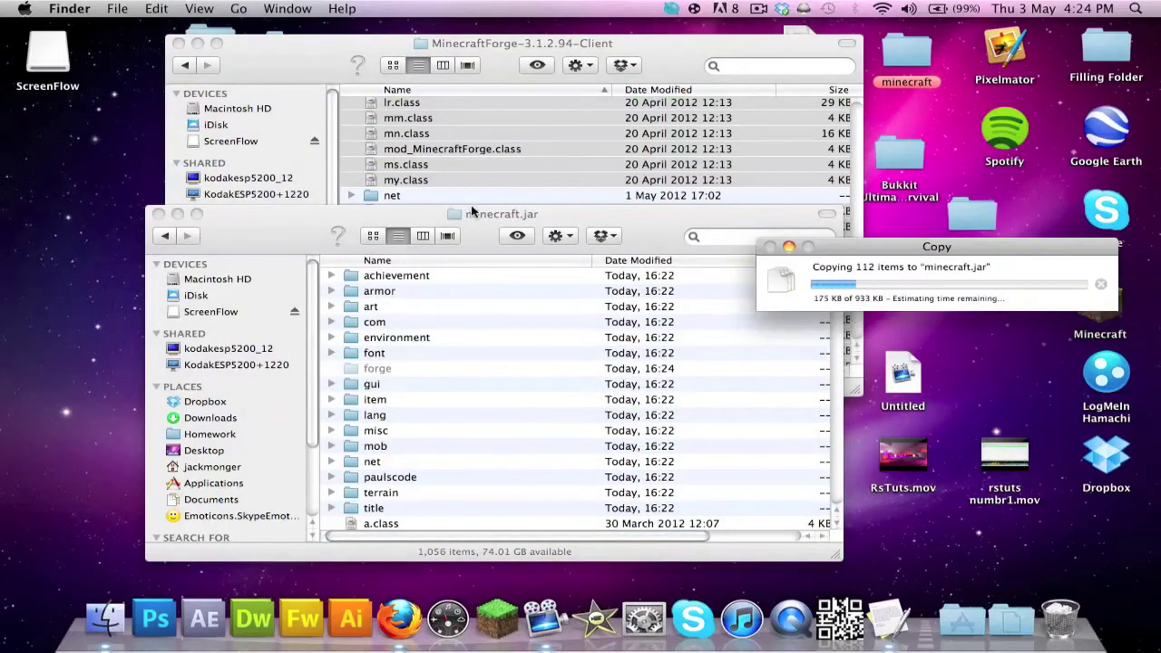
# - Open the net/minecraft/client folder in both the MinecraftForge-3.1.2.94-Client and minecraft.jar windows
pyautogui.click(446, 187)
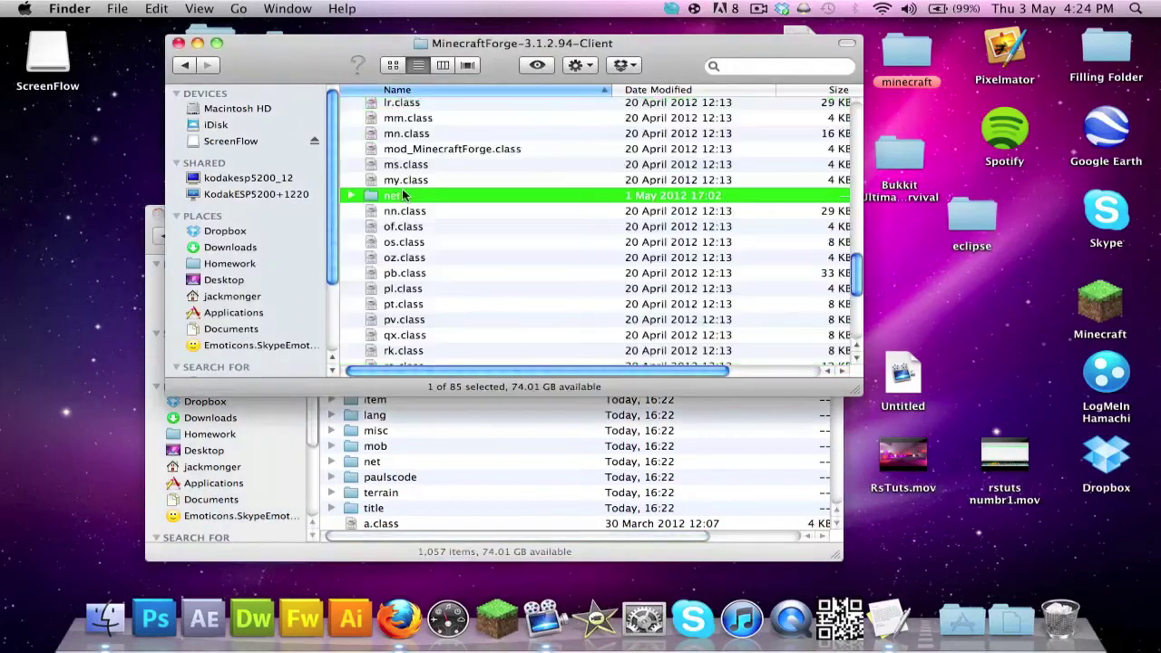
pyautogui.doubleClick(395, 194)
pyautogui.click(389, 429)
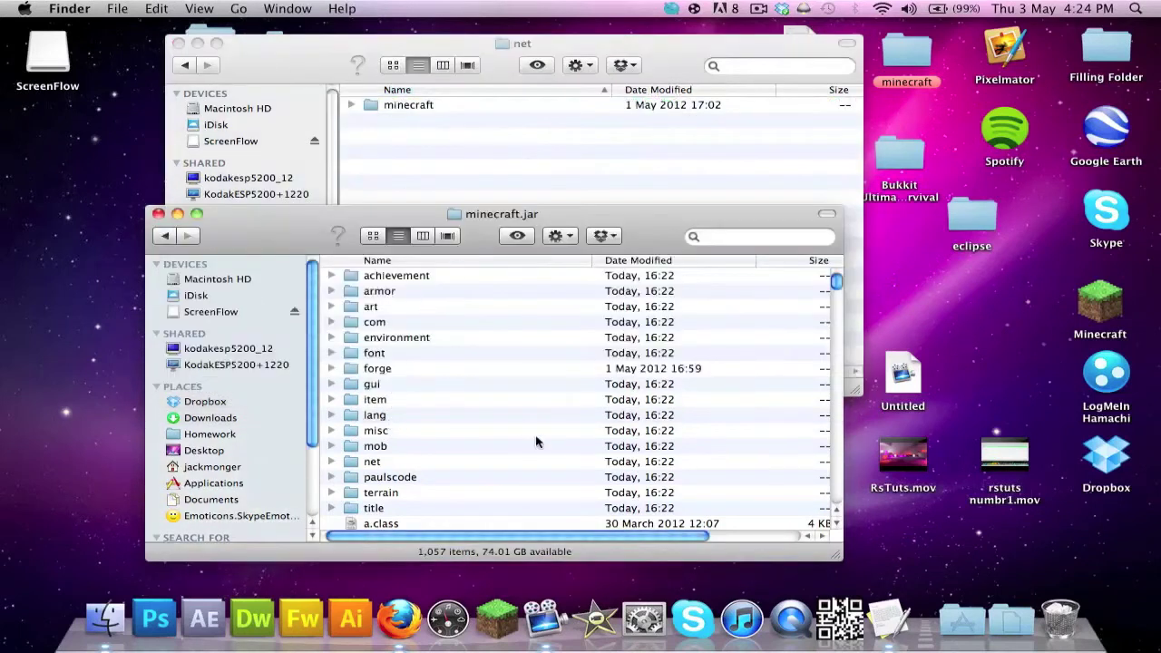
pyautogui.click(358, 464)
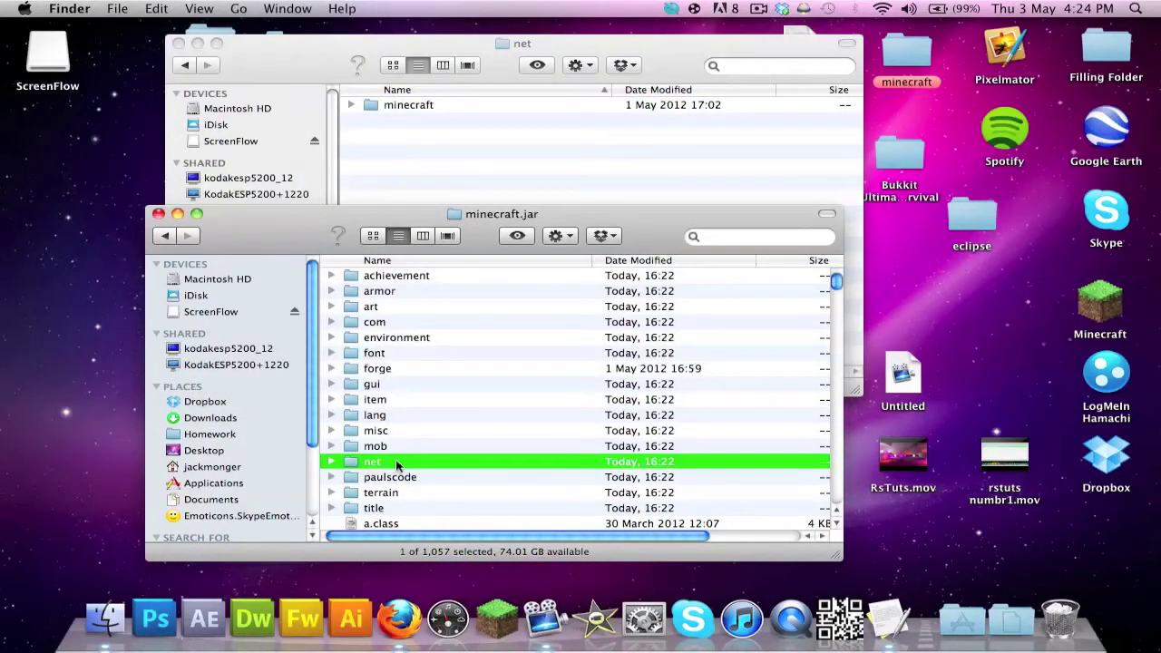
pyautogui.doubleClick(392, 461)
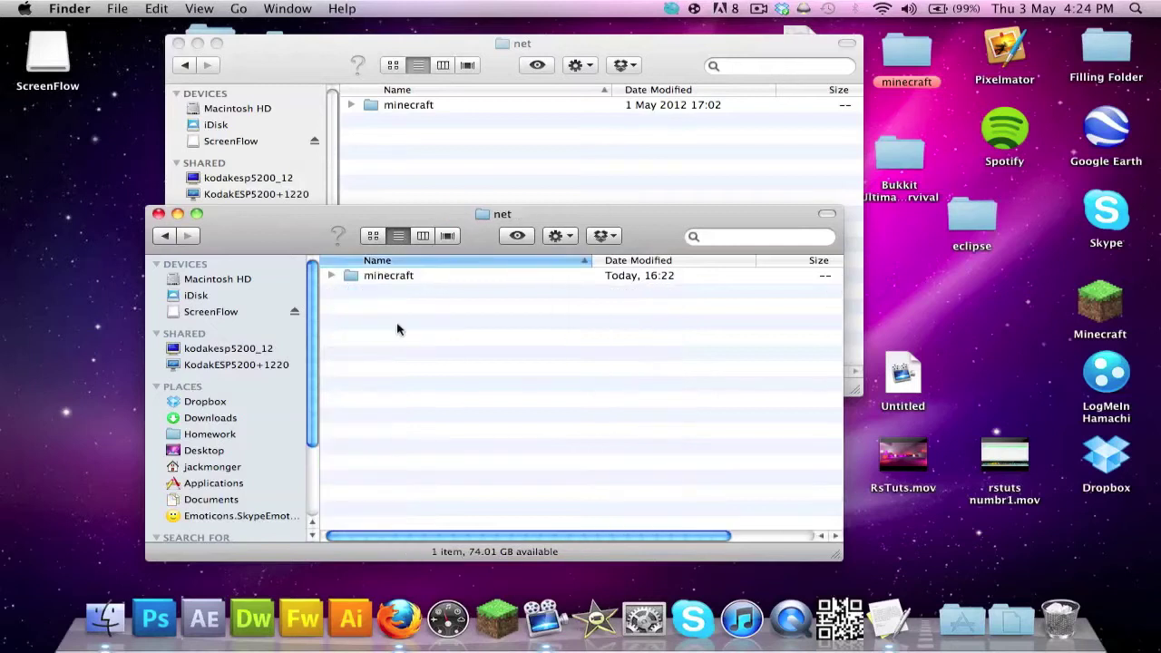
pyautogui.doubleClick(375, 276)
pyautogui.doubleClick(375, 275)
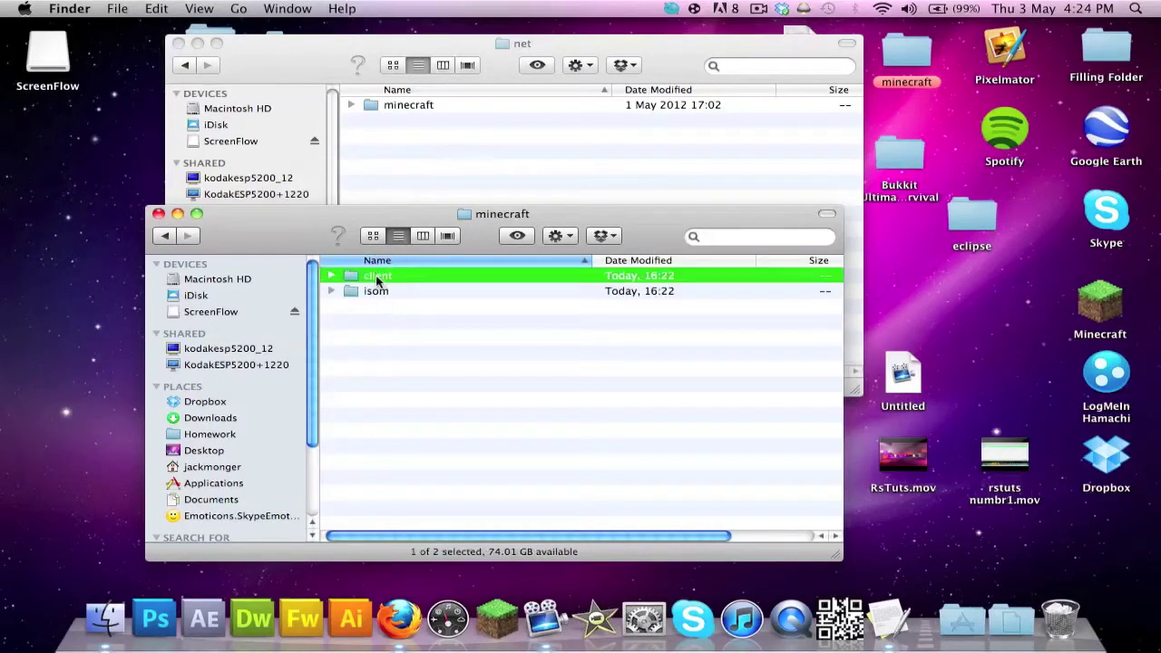
pyautogui.click(438, 116)
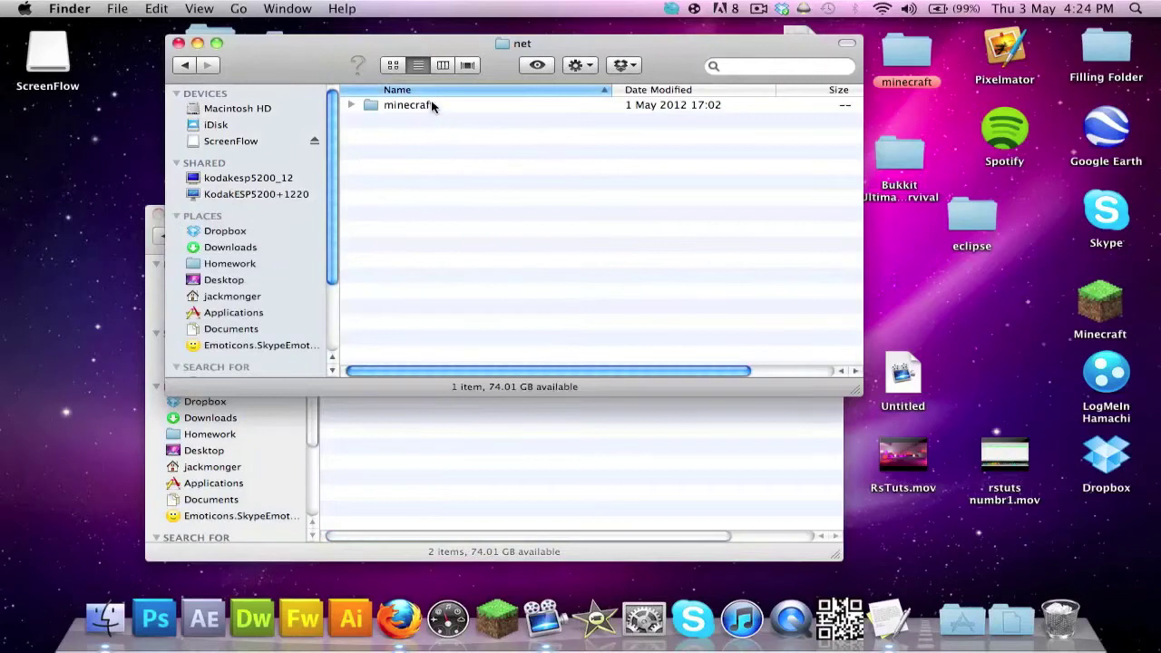
pyautogui.doubleClick(432, 106)
pyautogui.doubleClick(431, 105)
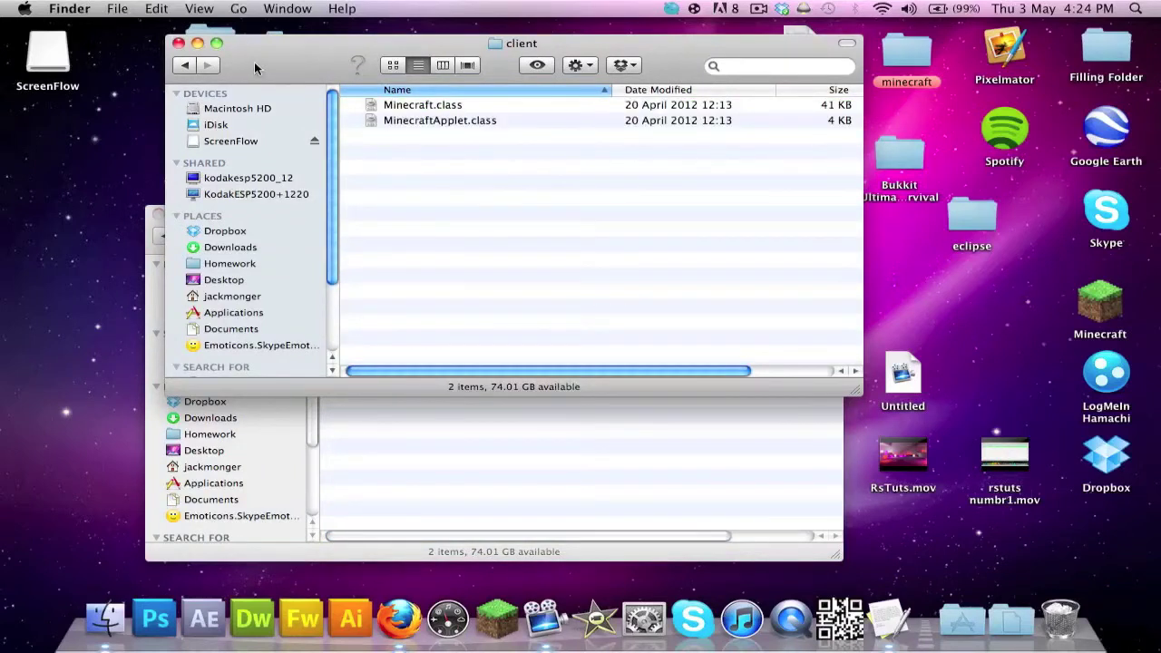
# - Copy Minecraft.class and MinecraftApplet.class from the Forge client folder into the client folder of minecraft.jar, replacing both duplicates
pyautogui.moveTo(254, 62); pyautogui.dragTo(222, 36)
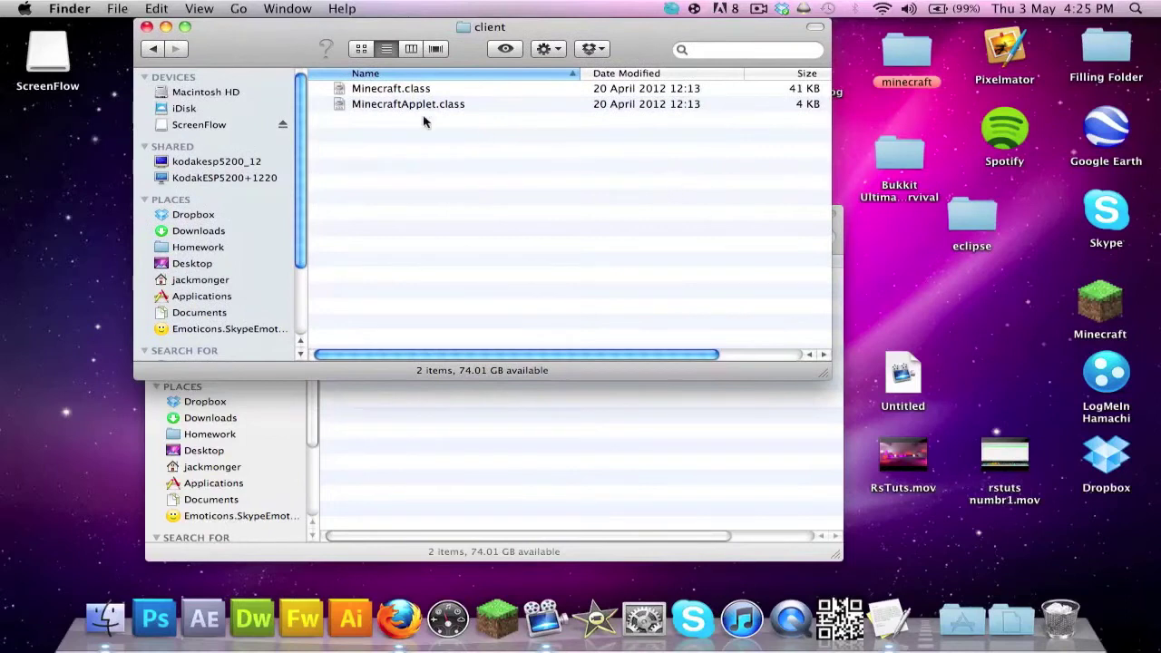
pyautogui.press('super+a')
pyautogui.click(433, 493)
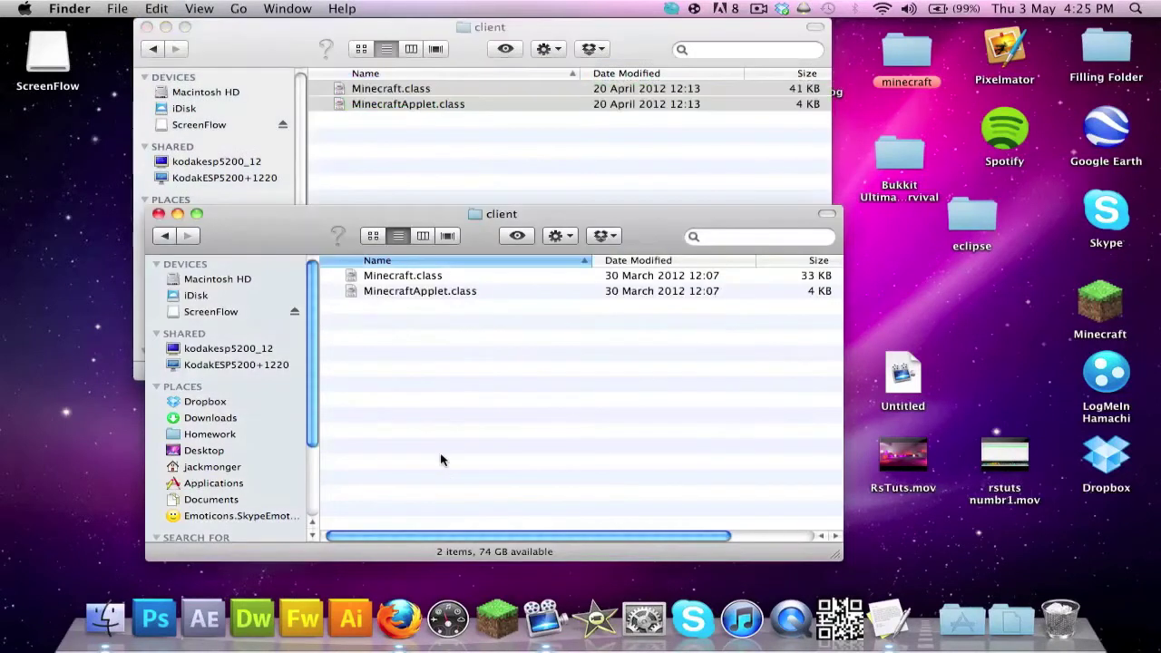
pyautogui.press('super+v')
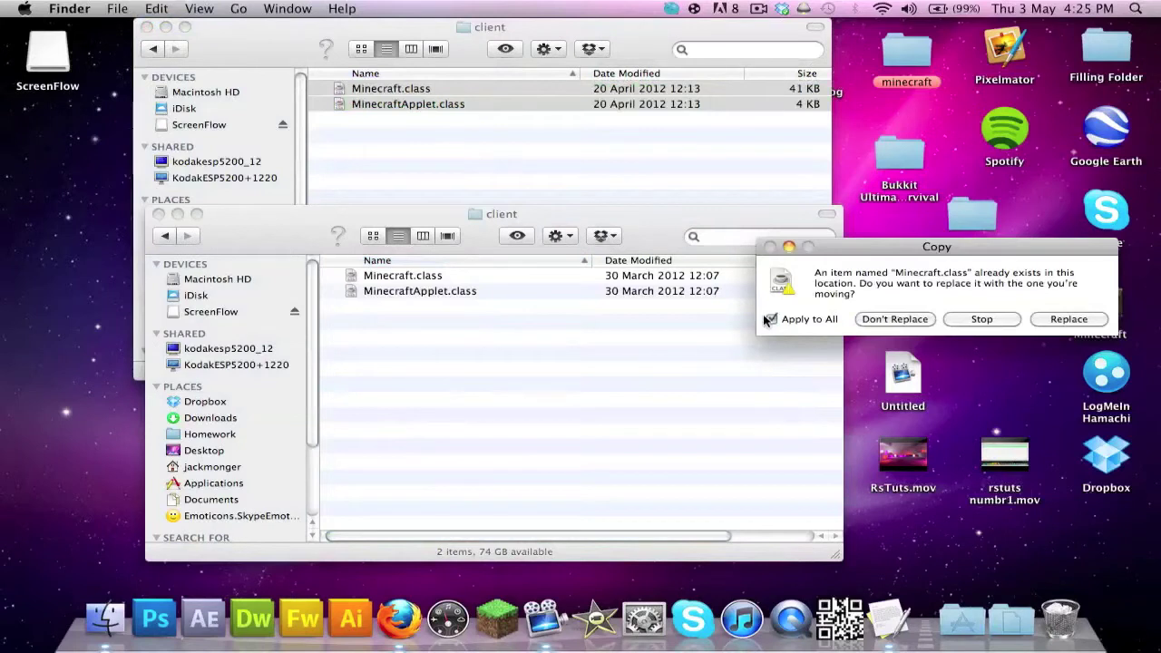
pyautogui.click(1061, 319)
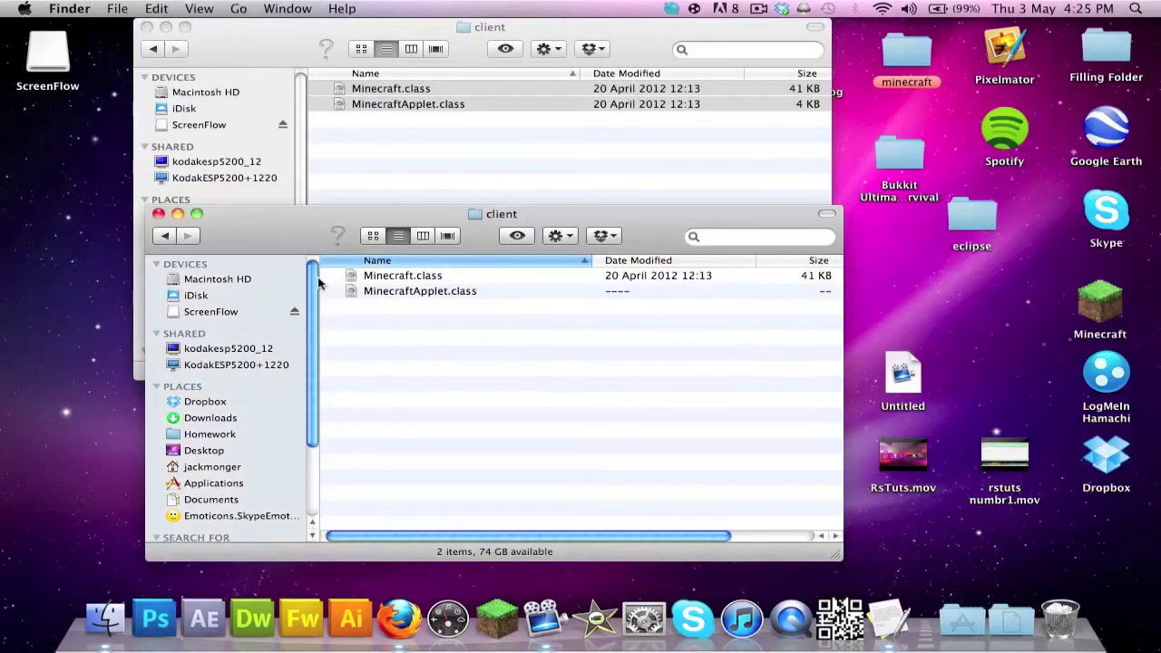
# - Return the two Finder windows from their client folders to the top levels of minecraft.jar and MinecraftForge-3.1.2.94-Client
pyautogui.click(165, 235)
pyautogui.moveTo(412, 332)
pyautogui.mouseDown()
pyautogui.moveTo(430, 275)
pyautogui.moveTo(397, 338)
pyautogui.mouseUp()
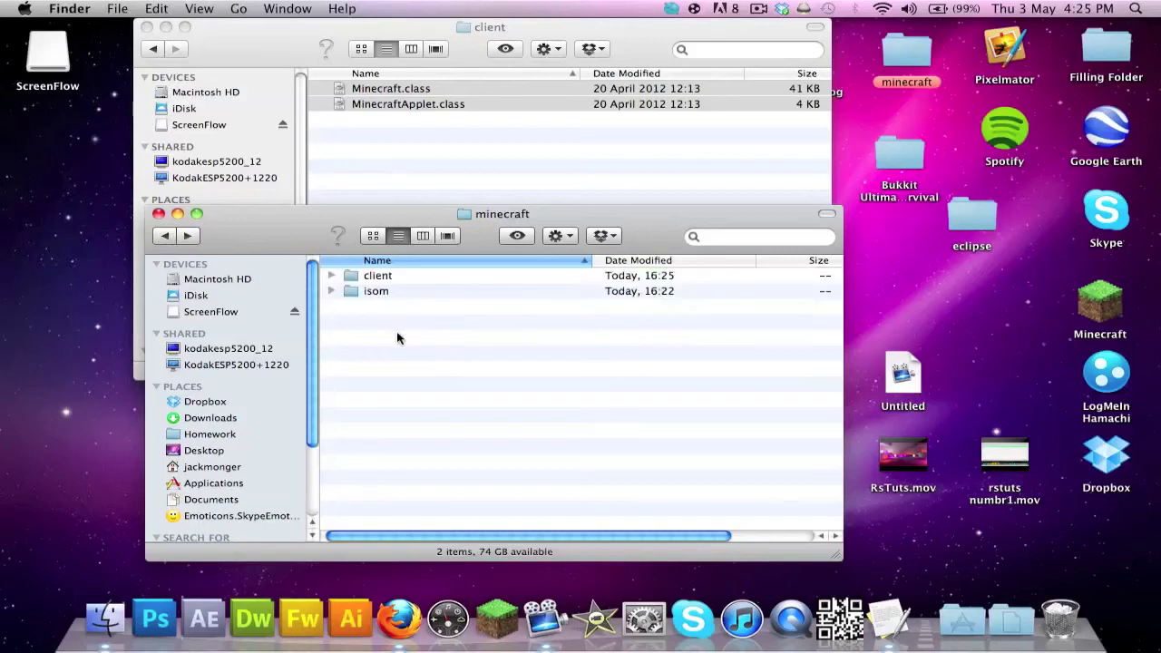
pyautogui.doubleClick(381, 290)
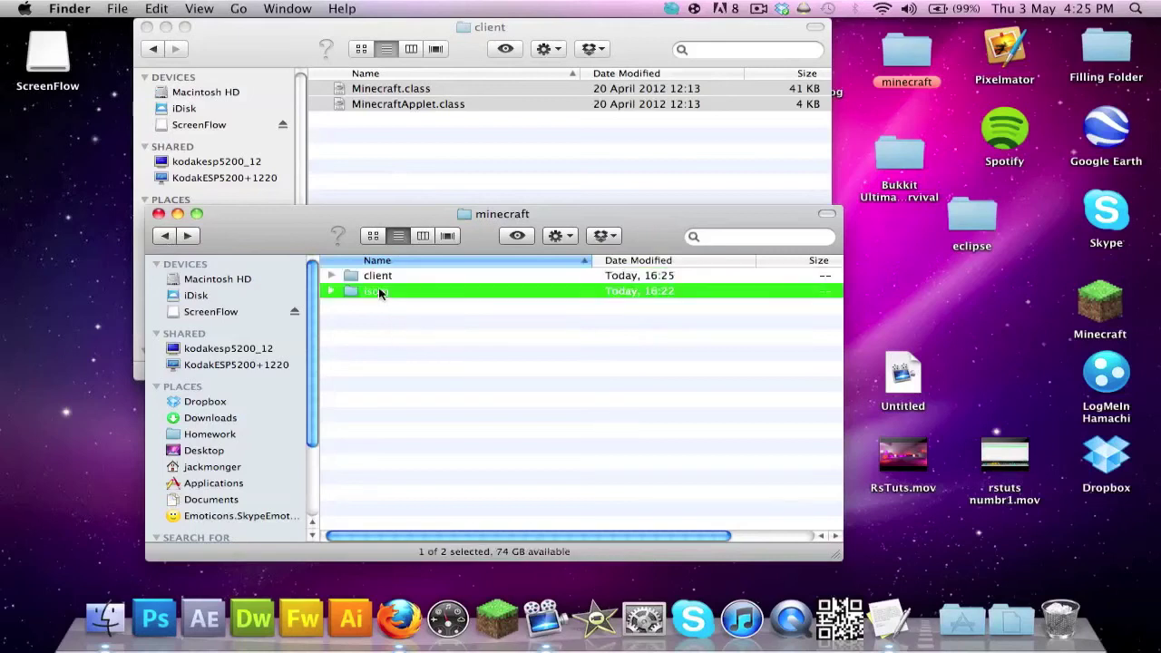
pyautogui.click(164, 234)
pyautogui.click(164, 235)
pyautogui.click(164, 235)
pyautogui.click(187, 235)
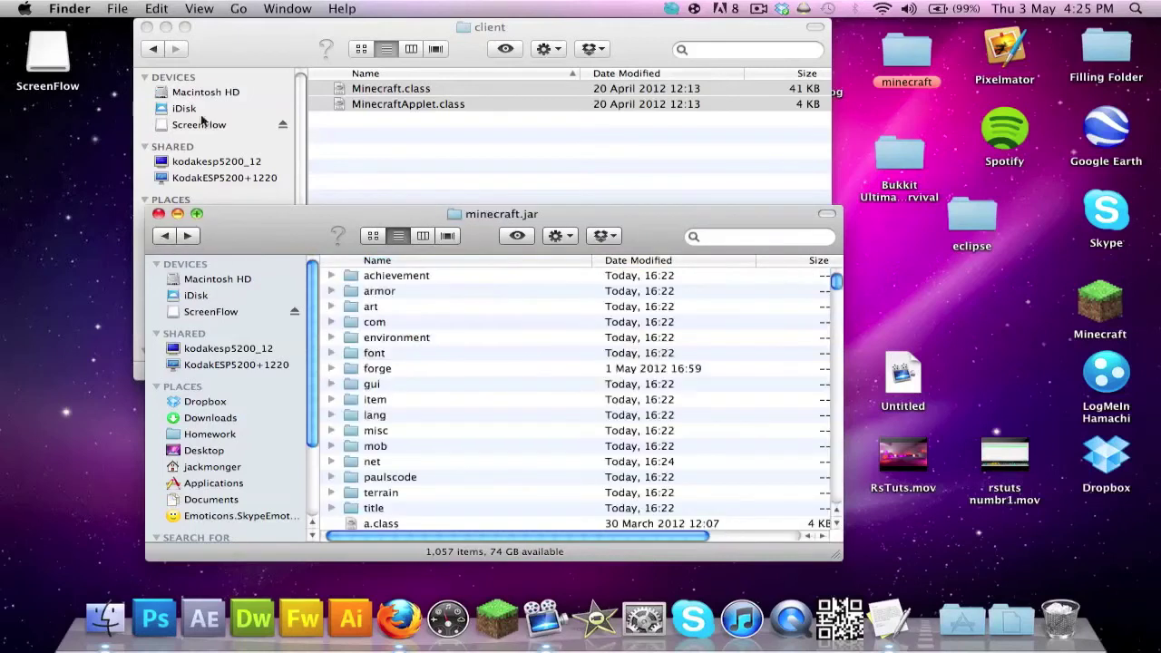
pyautogui.click(154, 48)
pyautogui.click(154, 48)
pyautogui.click(155, 48)
pyautogui.click(154, 48)
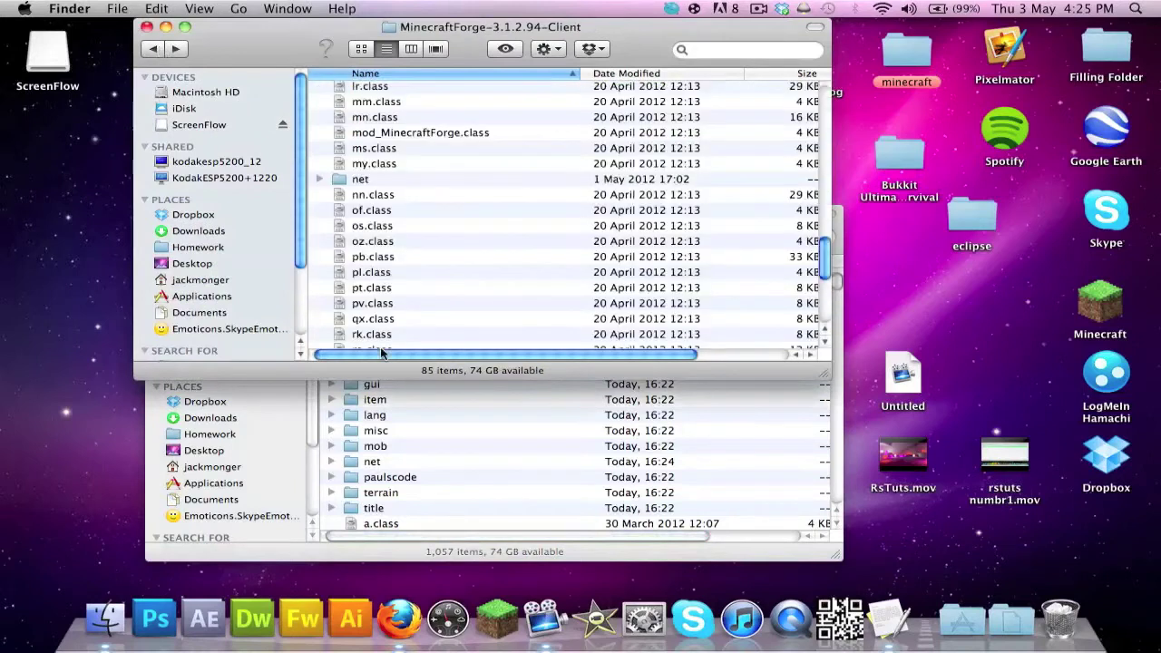
# - Test that Minecraft loads using the saved login, return the Forge window to PLACE IN MINECRAFT.JAR meanwhile, and quit the game
pyautogui.click(482, 628)
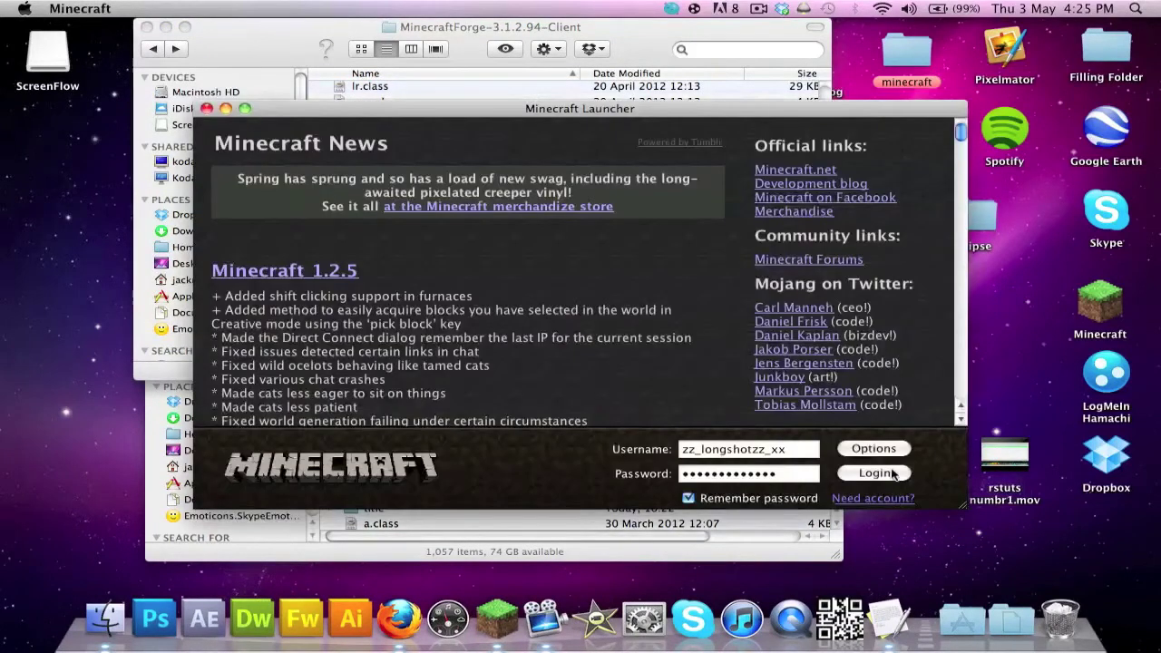
pyautogui.click(893, 474)
pyautogui.click(150, 51)
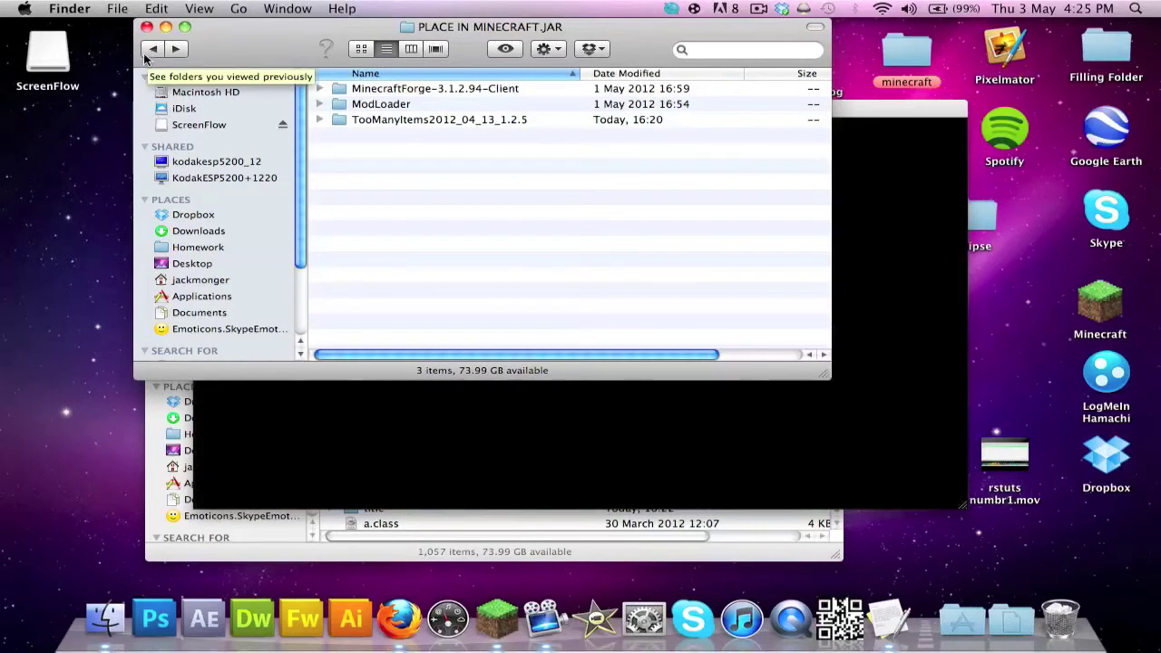
pyautogui.click(400, 497)
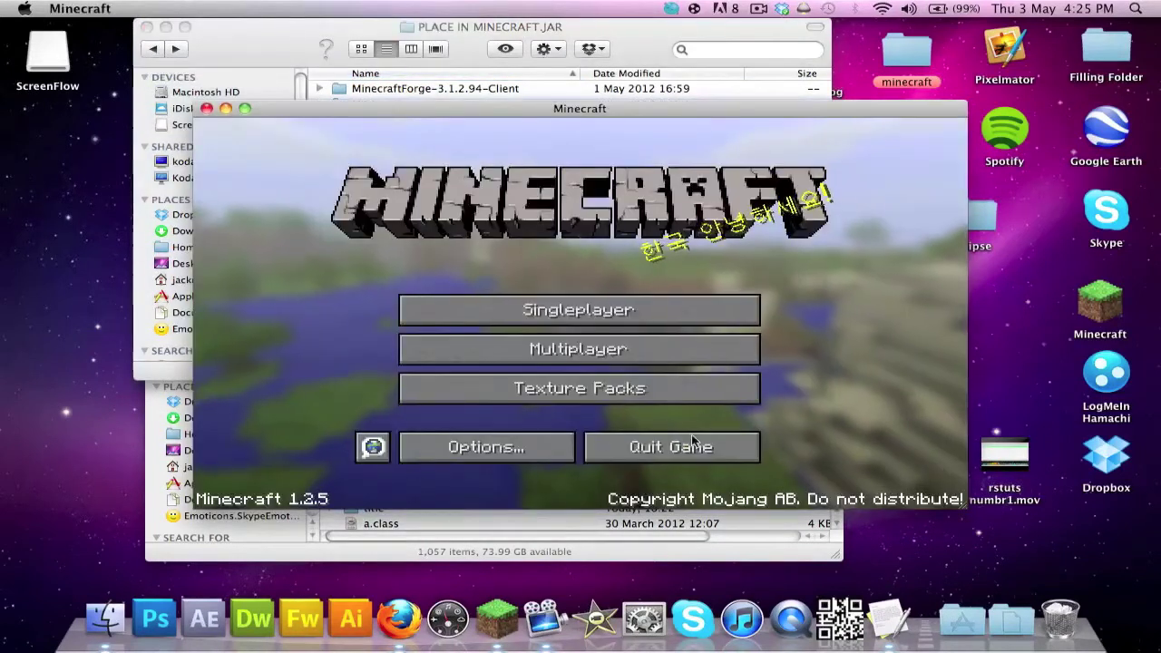
pyautogui.click(688, 455)
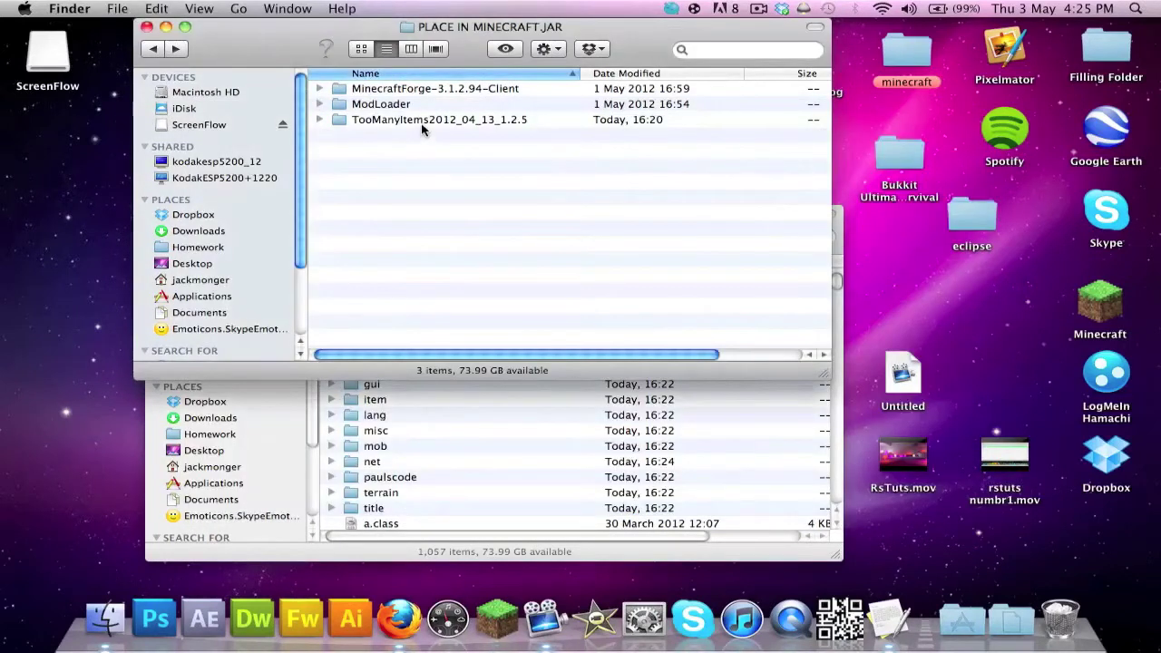
# - Copy all files from the TooManyItems2012_04_13_1.2.5 folder into minecraft.jar, replacing any existing duplicate
pyautogui.doubleClick(420, 120)
pyautogui.scroll(-2, 572, 169)
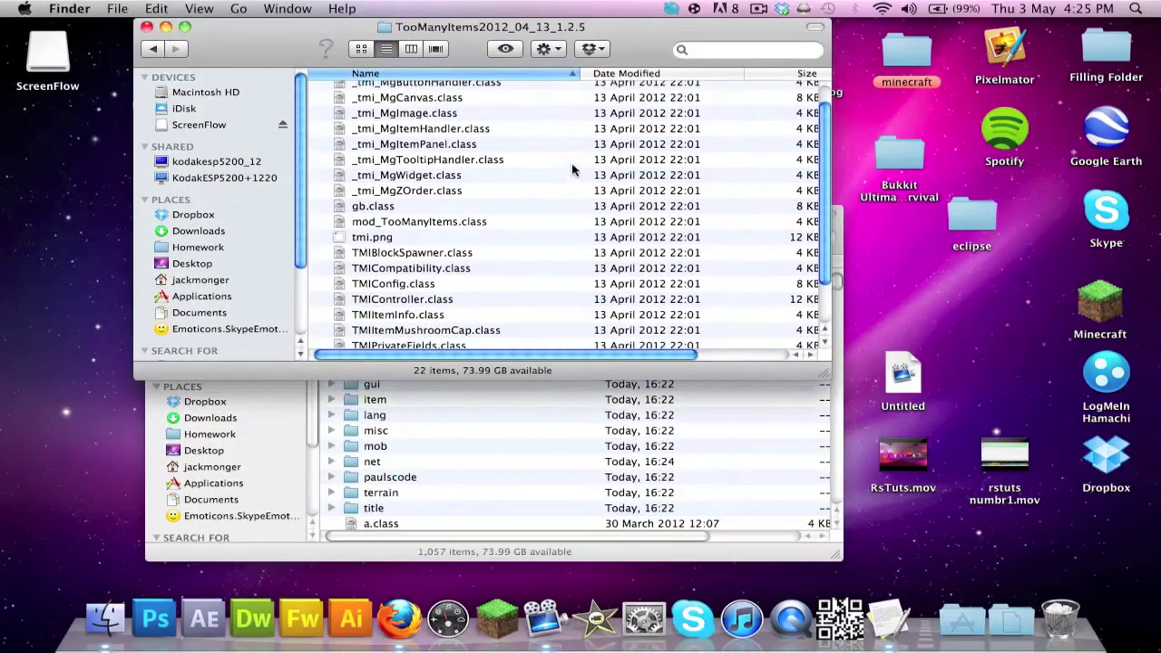
pyautogui.press('super+a')
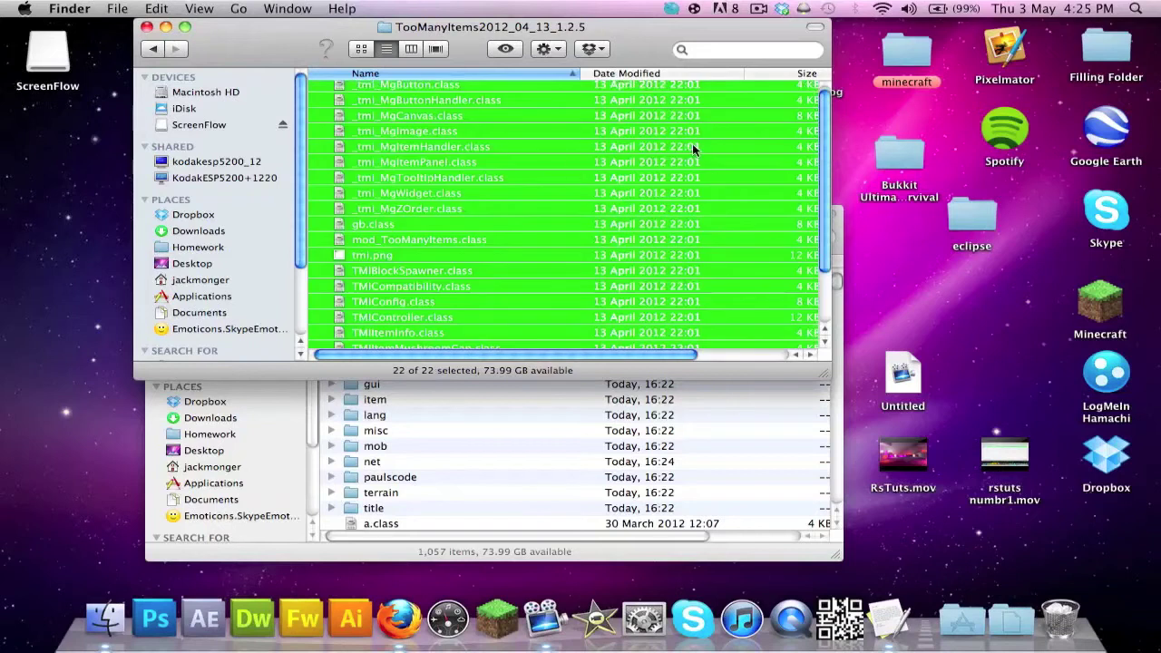
pyautogui.scroll(-3, 692, 143)
pyautogui.click(529, 515)
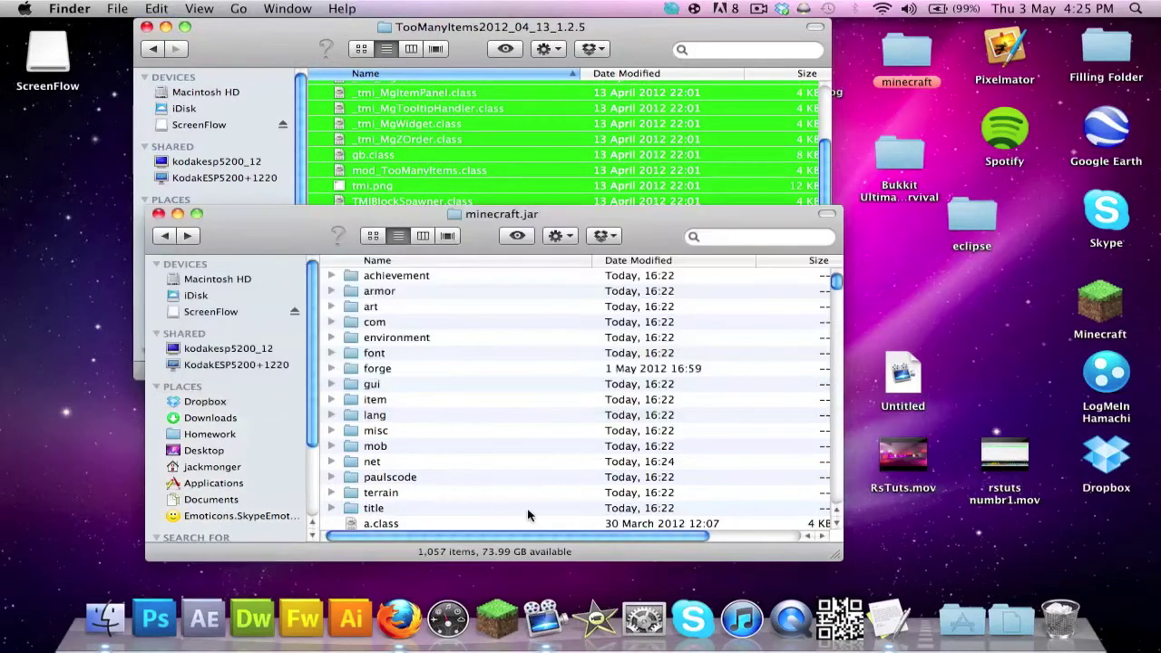
pyautogui.press('super+v')
pyautogui.click(1049, 310)
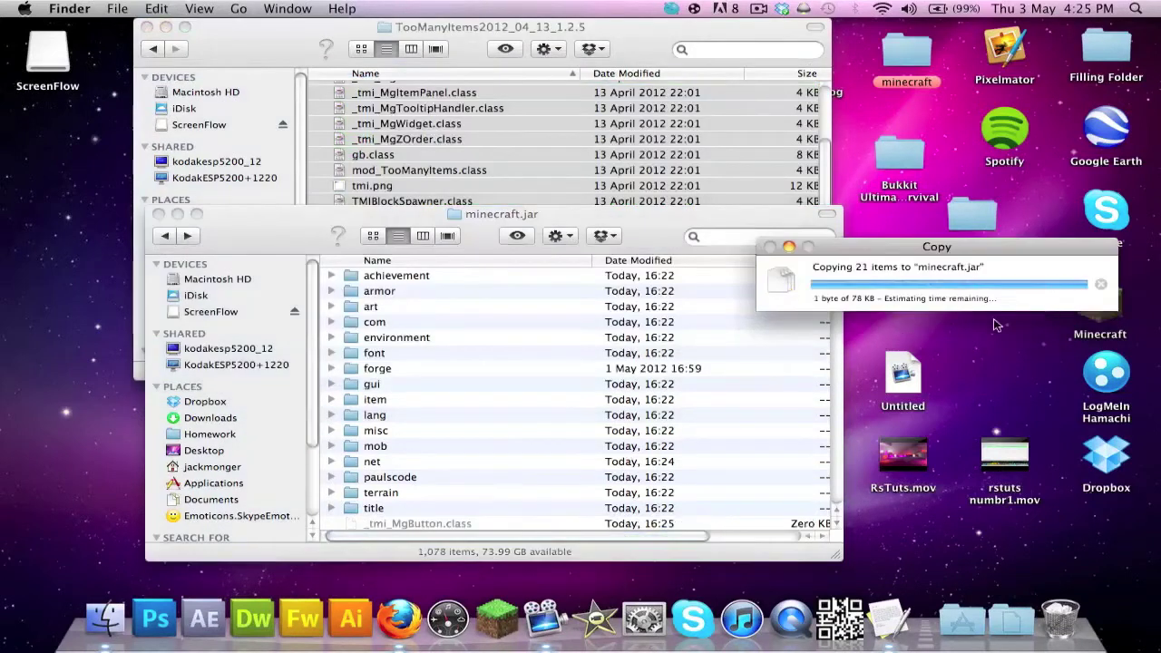
# - Test that Minecraft reaches its title screen with TooManyItems added, using the saved login, and quit the game
pyautogui.click(503, 616)
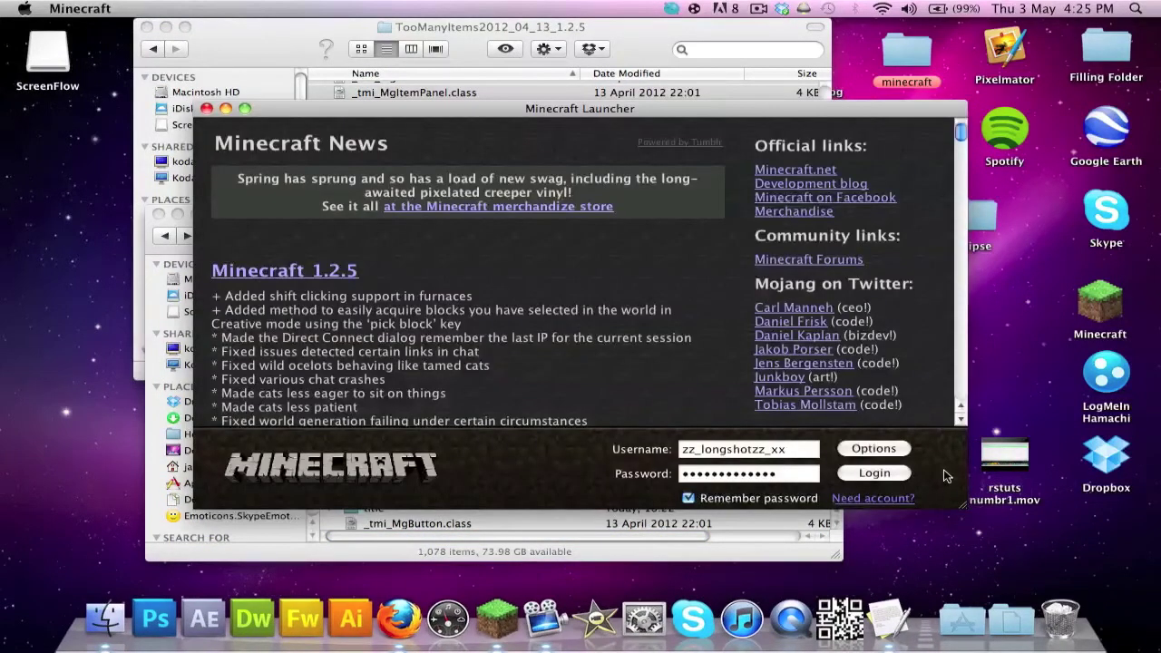
pyautogui.click(893, 478)
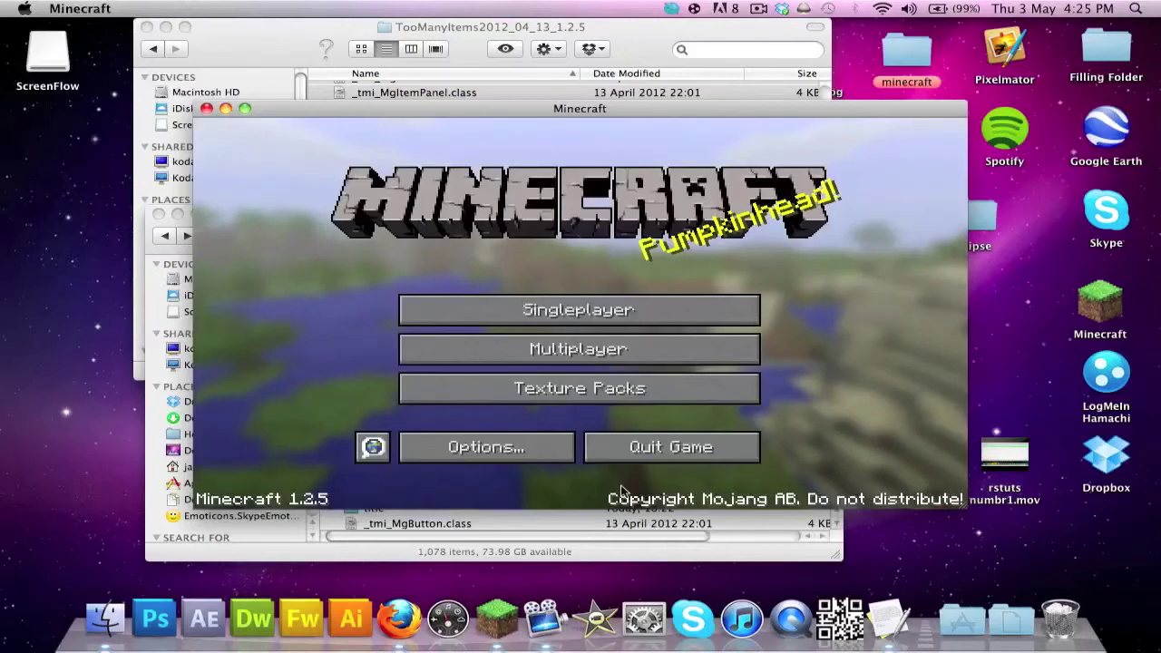
pyautogui.click(686, 448)
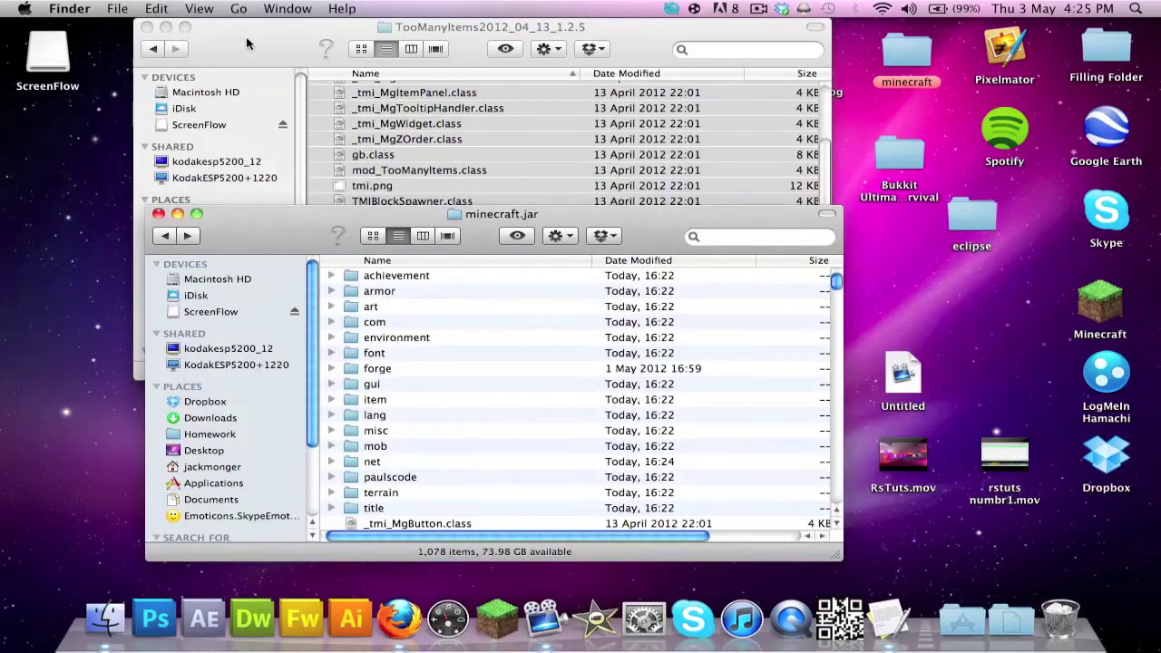
# - Go back to the Redpower files folder in the source window and to the main minecraft folder in the other window
pyautogui.click(156, 50)
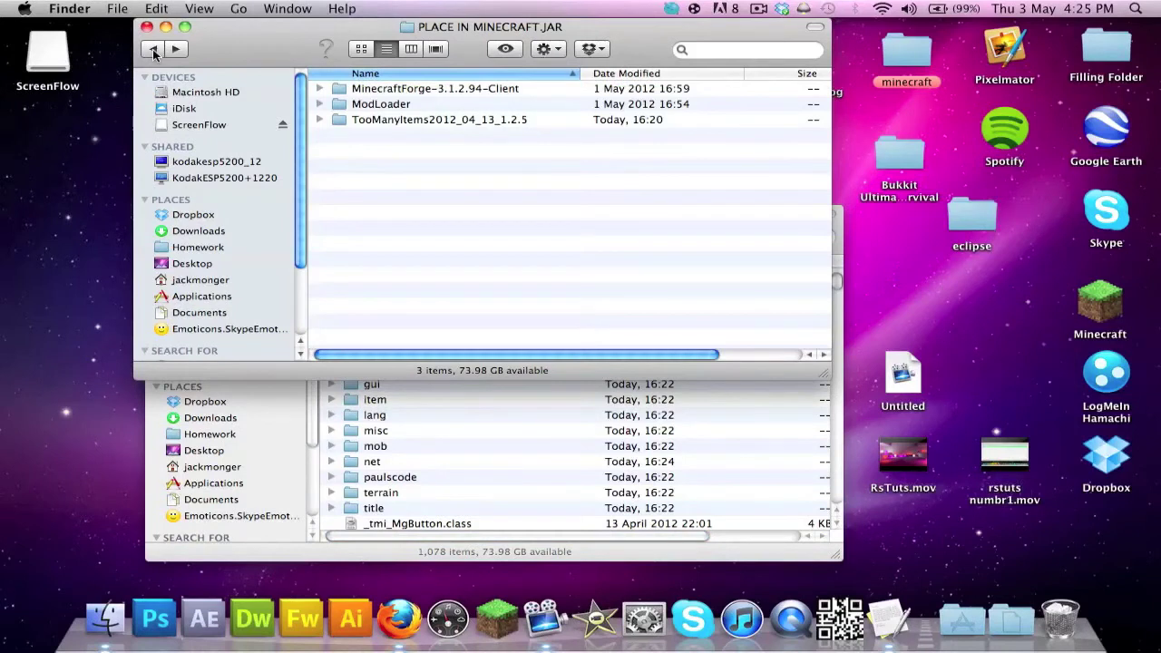
pyautogui.click(154, 50)
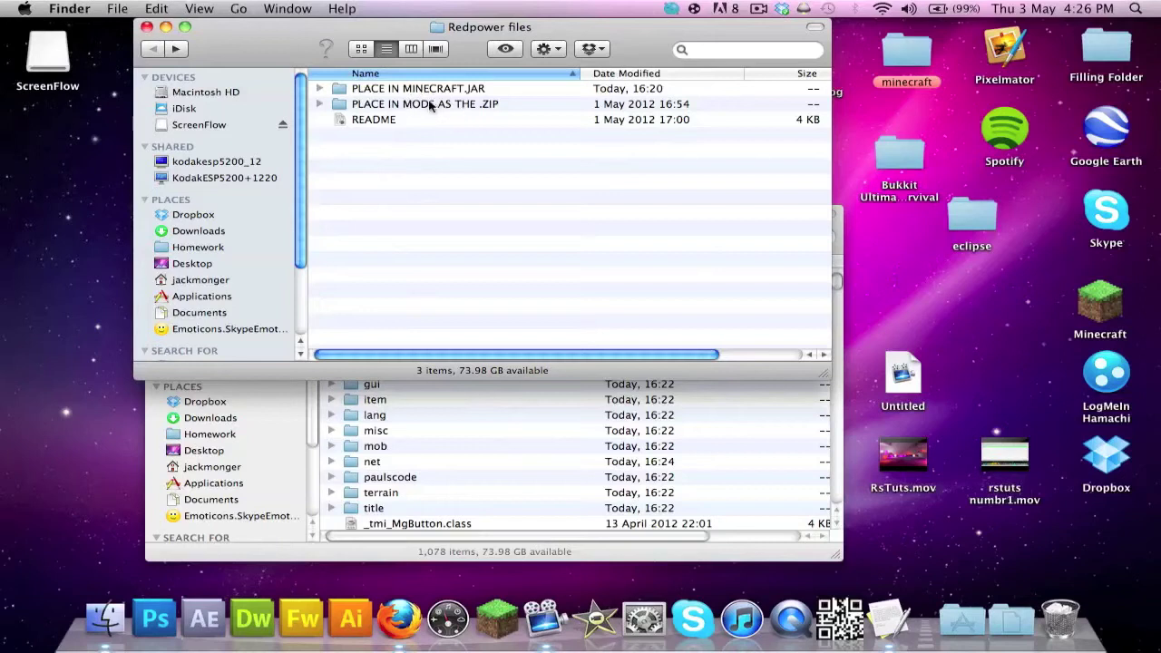
pyautogui.click(208, 436)
pyautogui.click(164, 235)
pyautogui.click(164, 235)
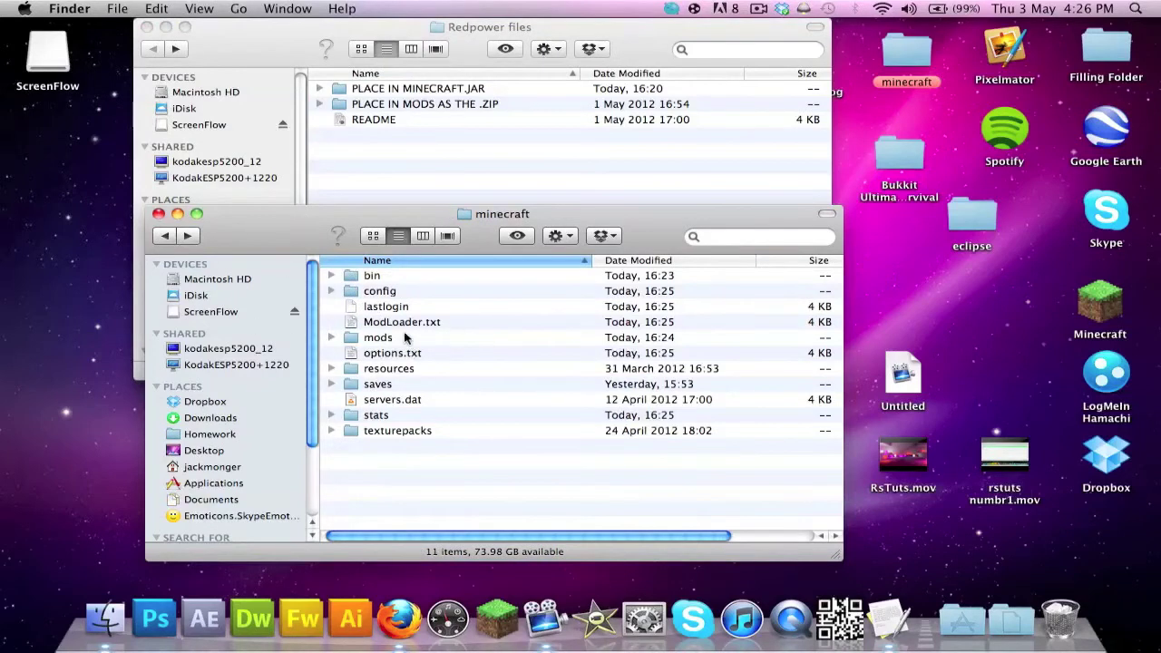
# - Open the mods folder inside minecraft and the PLACE IN MODS AS THE .ZIP folder inside Redpower files
pyautogui.moveTo(403, 482); pyautogui.dragTo(391, 267)
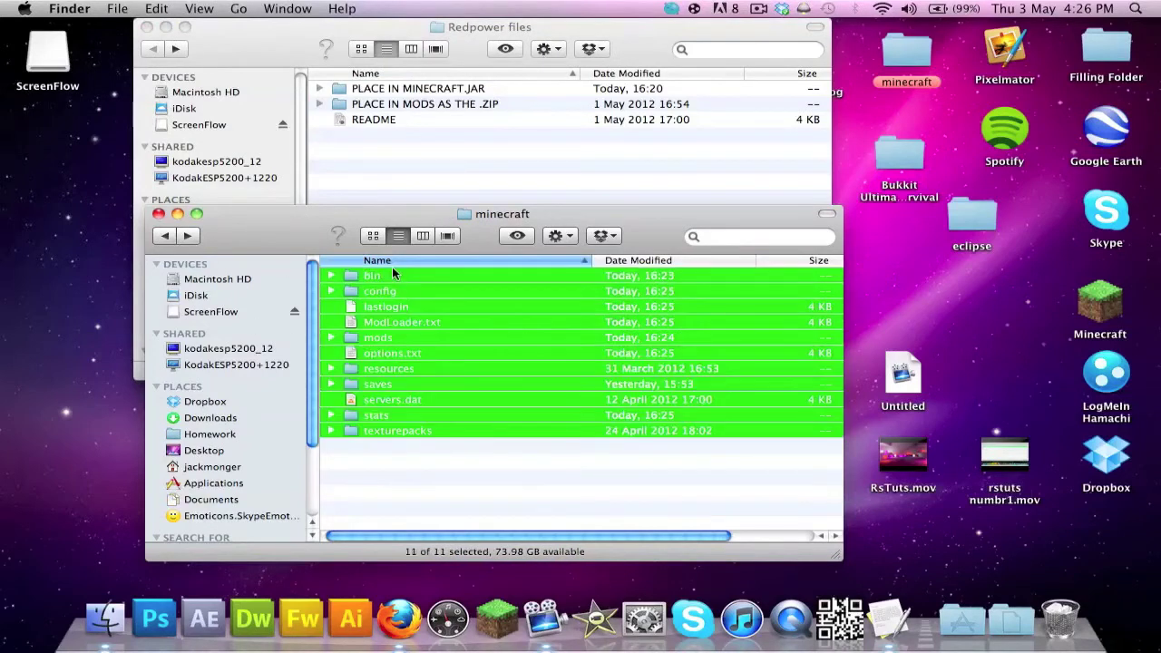
pyautogui.click(393, 329)
pyautogui.keyDown('super'); pyautogui.click(399, 322); pyautogui.keyUp('super')
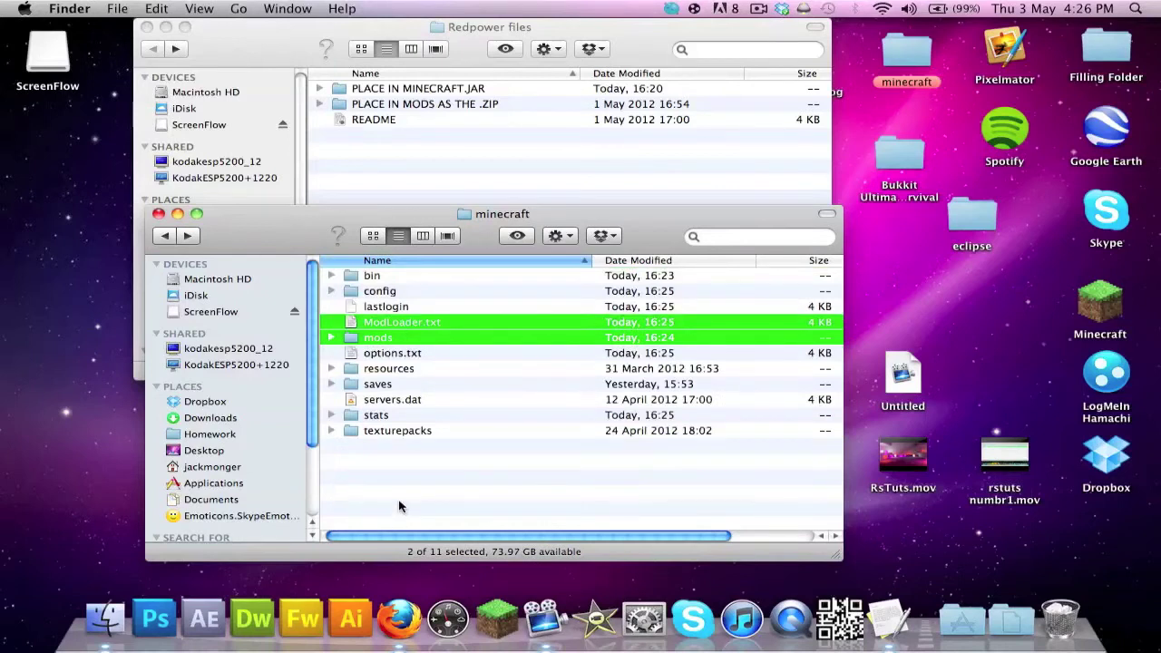
pyautogui.click(399, 506)
pyautogui.doubleClick(393, 337)
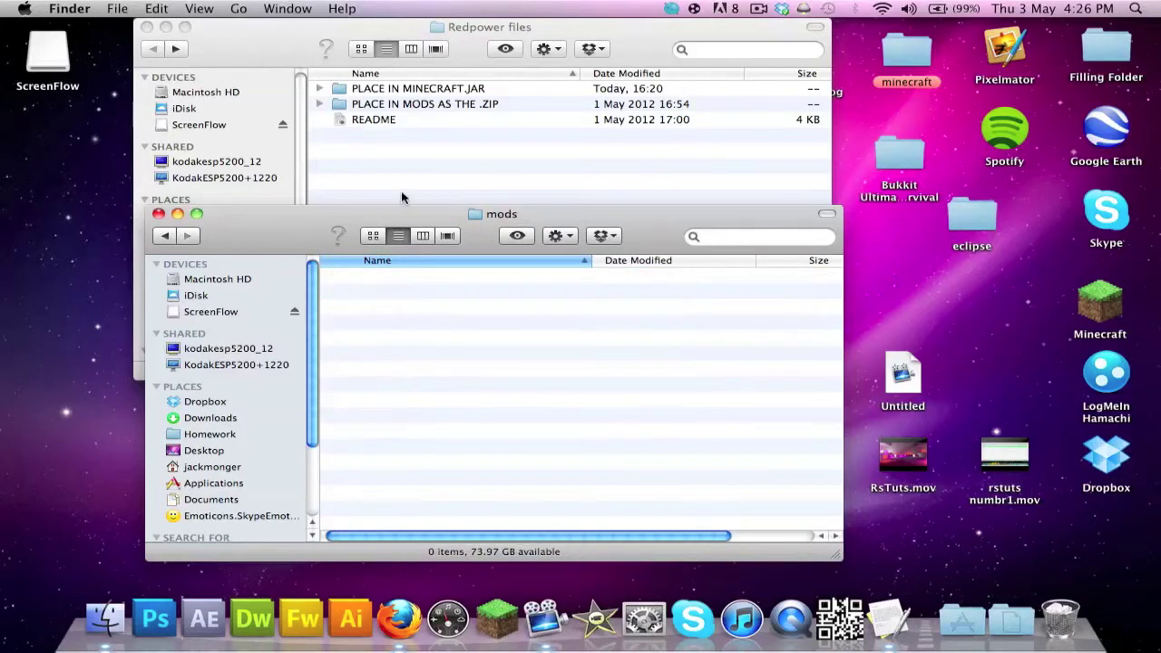
pyautogui.click(402, 193)
pyautogui.doubleClick(399, 104)
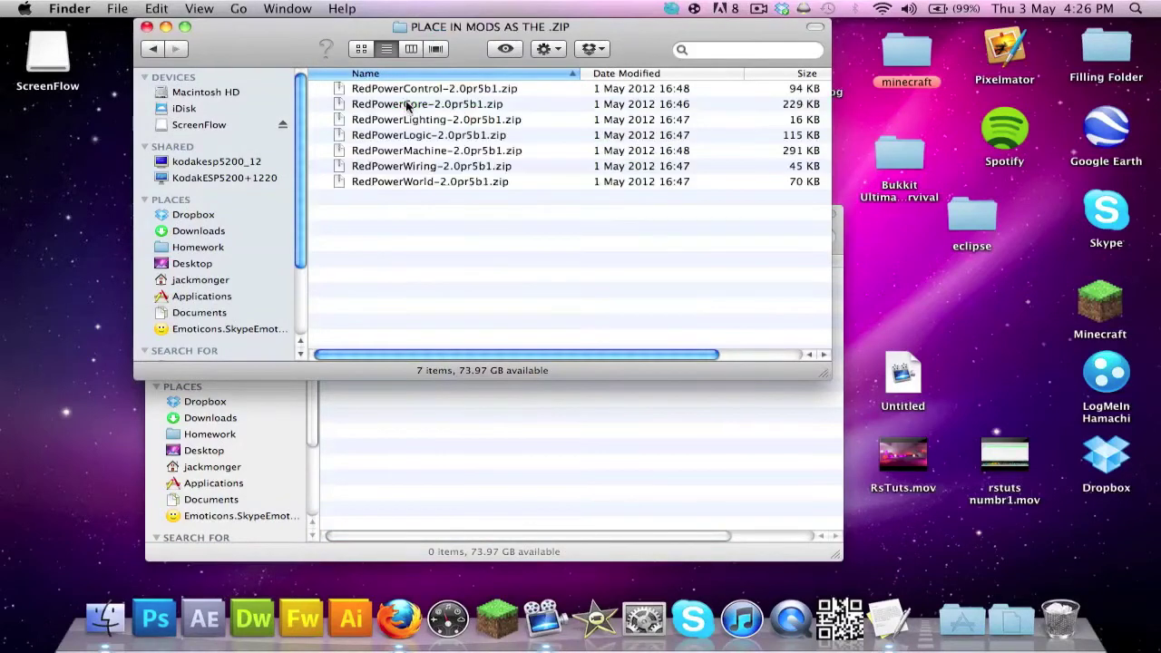
# - Copy RedPowerCore-2.0pr5b1.zip into the mods folder first, followed by all remaining RedPower zip files, and close the source window
pyautogui.click(452, 108)
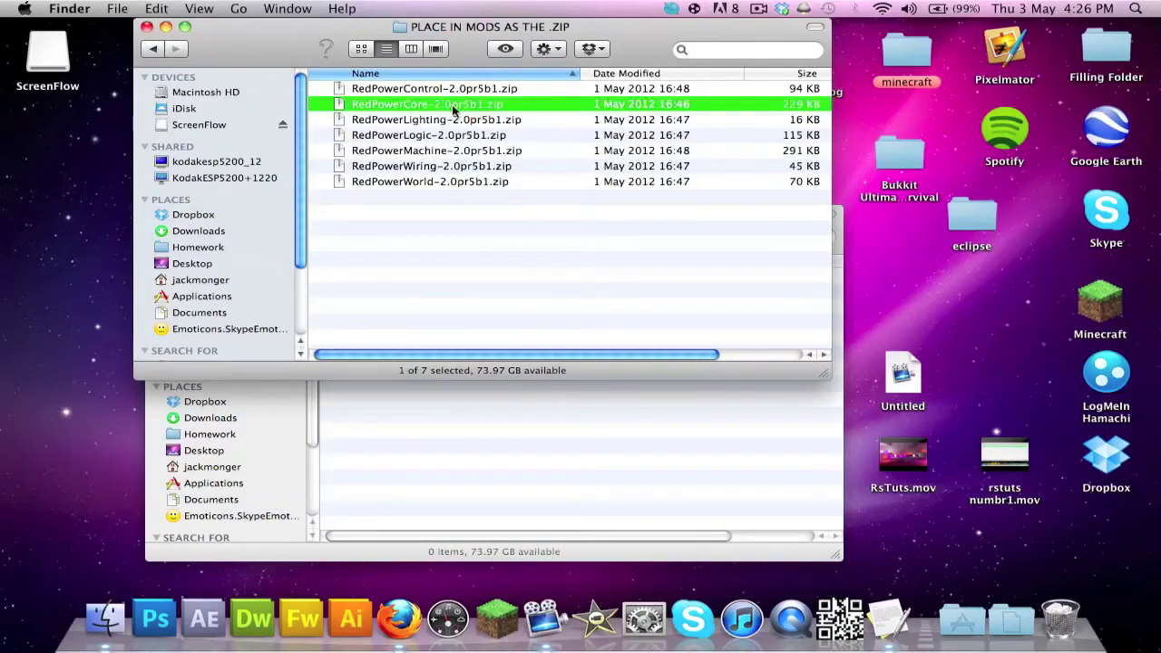
pyautogui.moveTo(559, 448); pyautogui.dragTo(559, 449)
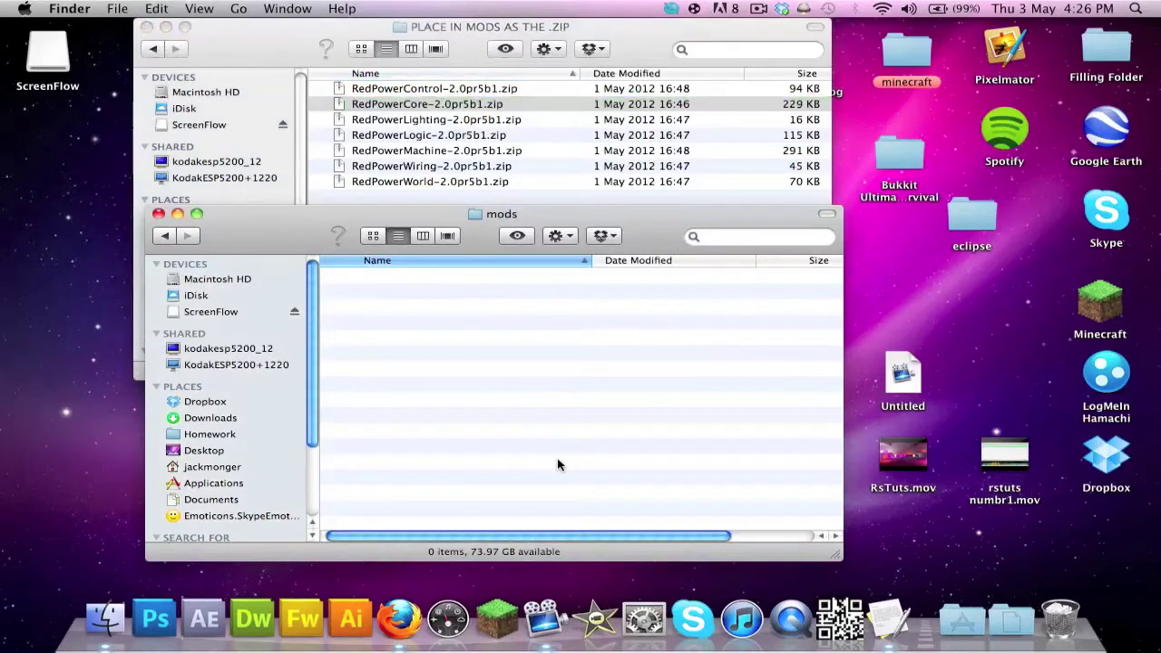
pyautogui.click(414, 171)
pyautogui.press('super+a')
pyautogui.keyDown('super'); pyautogui.click(417, 103); pyautogui.keyUp('super')
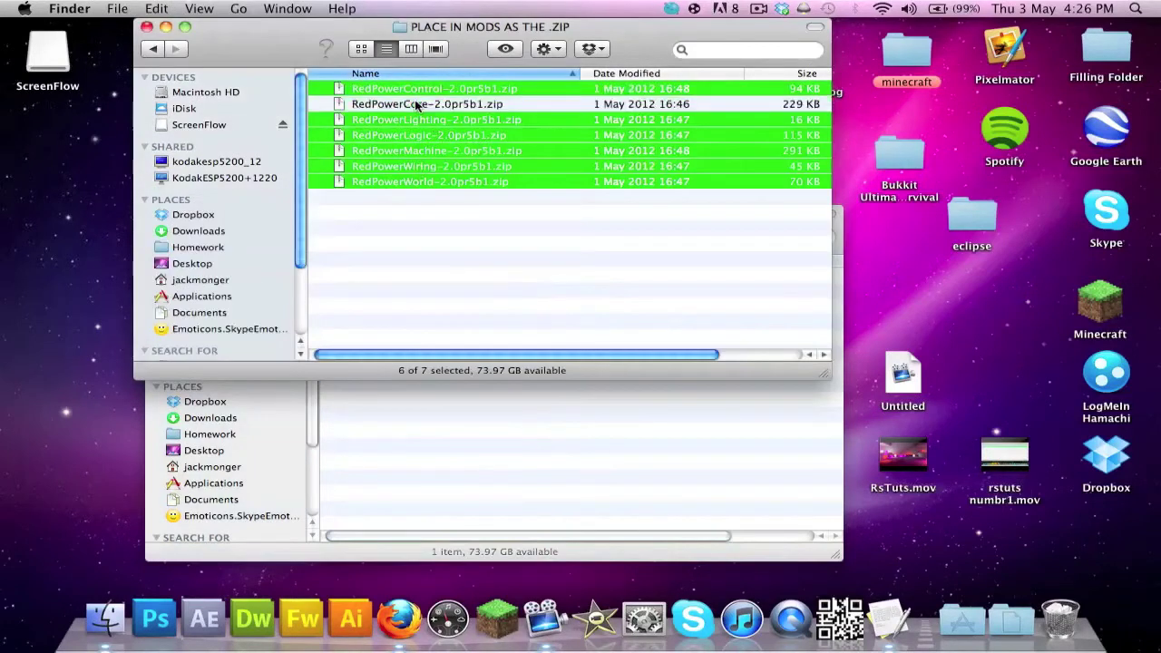
pyautogui.moveTo(632, 451); pyautogui.dragTo(629, 448)
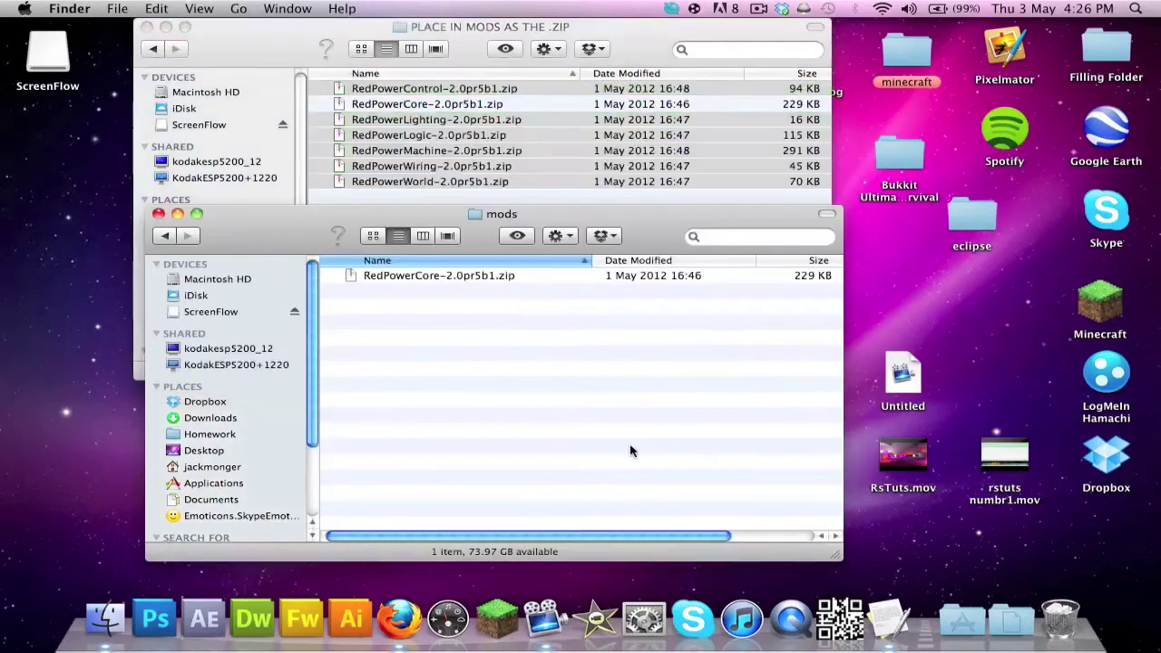
pyautogui.click(147, 28)
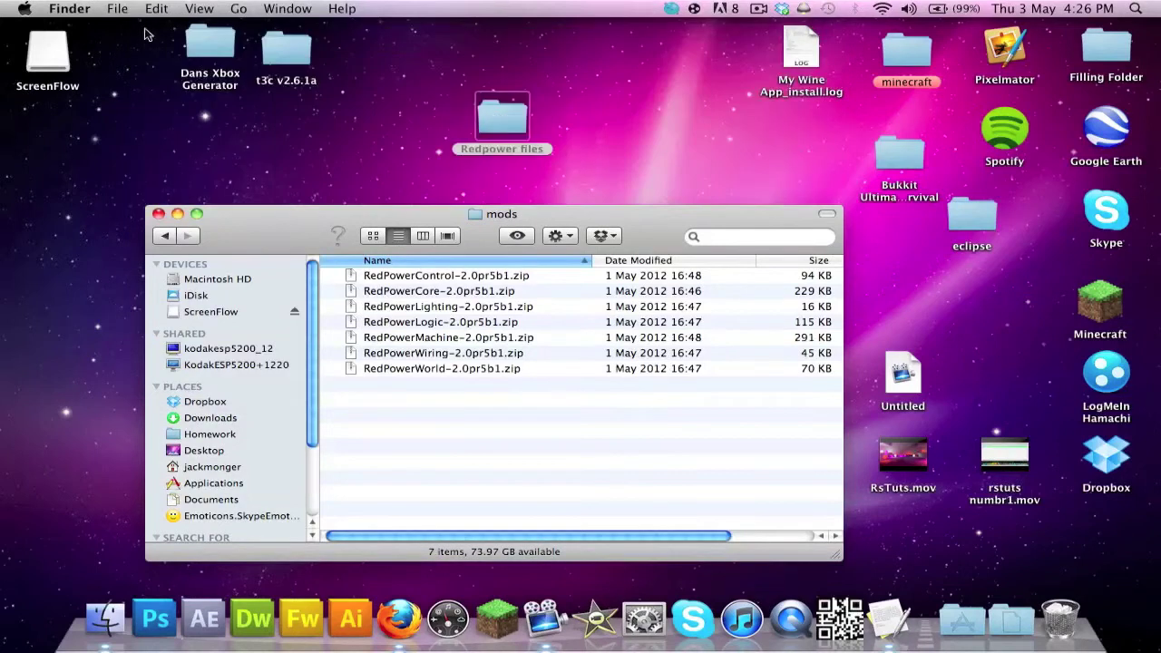
# - Launch Minecraft with the saved login, close the mods window, and open the singleplayer world list in an enlarged game window
pyautogui.click(506, 613)
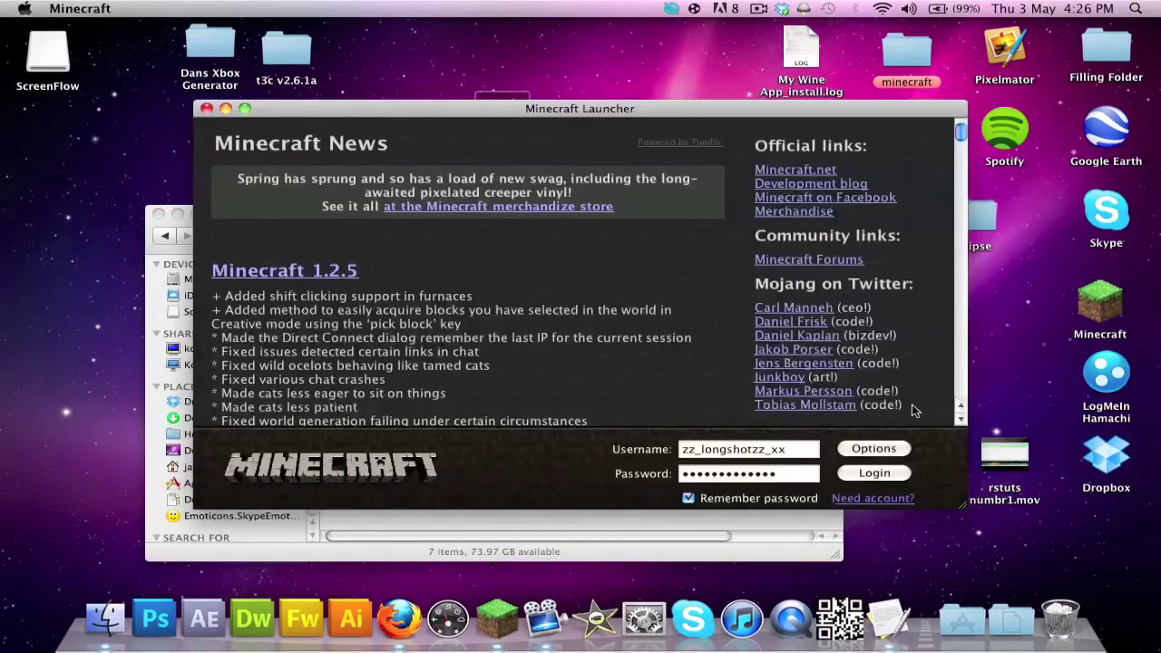
pyautogui.click(900, 470)
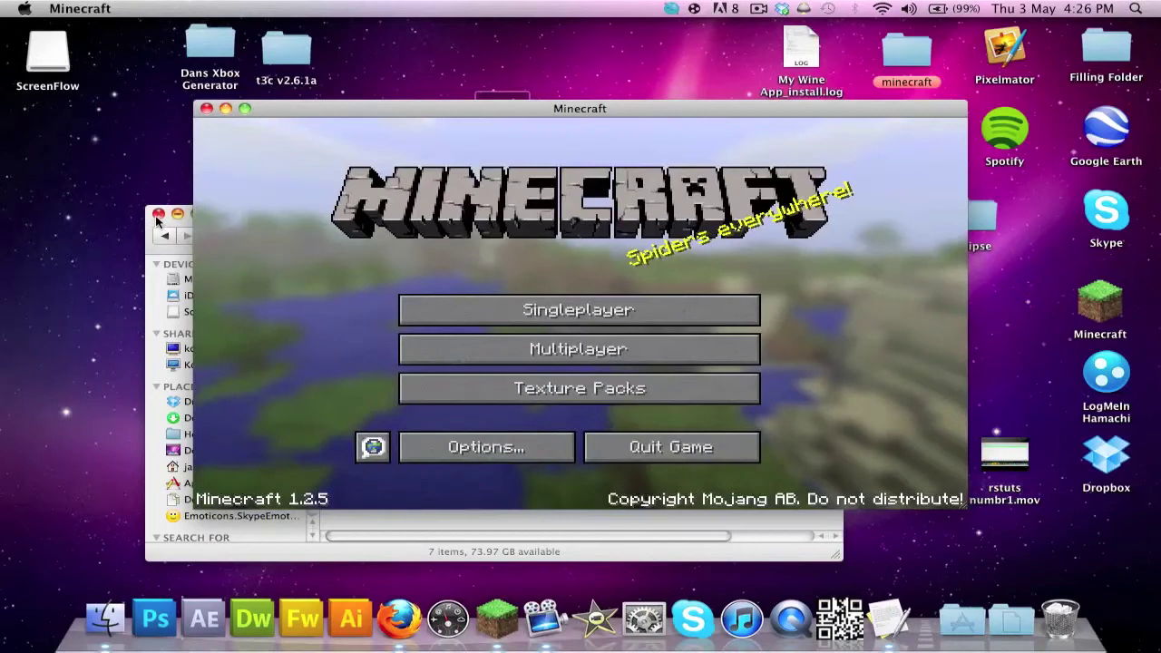
pyautogui.click(157, 214)
pyautogui.click(246, 108)
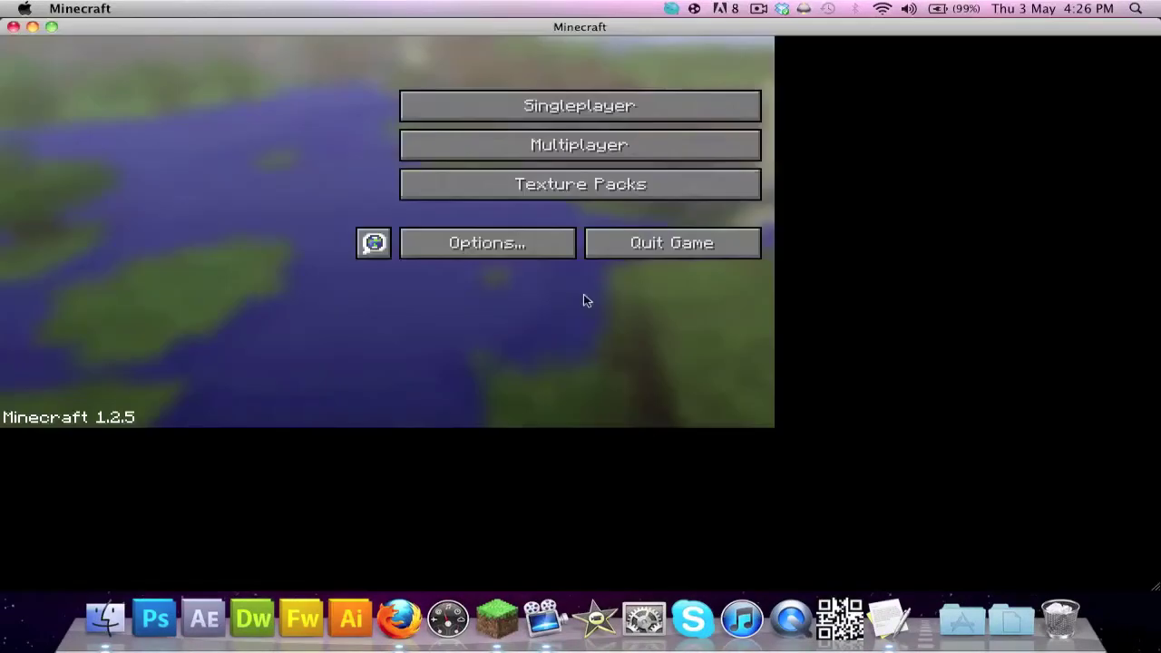
pyautogui.click(597, 270)
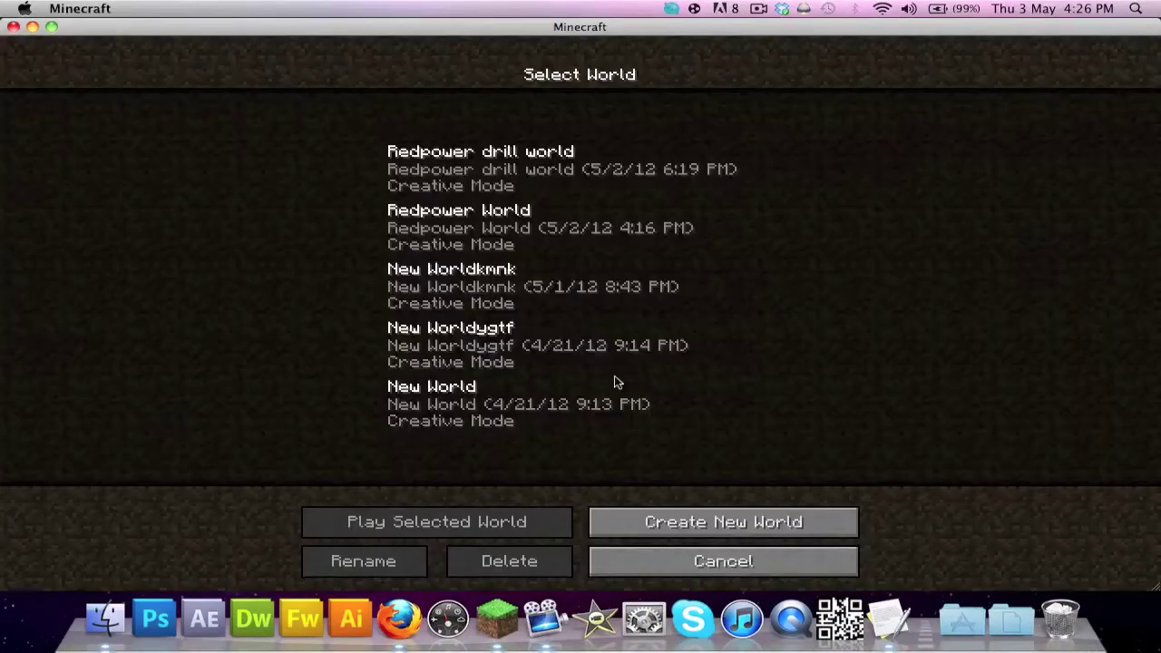
# - Open Redpower World and put a stack of 64 small white corner blocks from page 3 of the TooManyItems list into the sixth hotbar slot
pyautogui.doubleClick(519, 242)
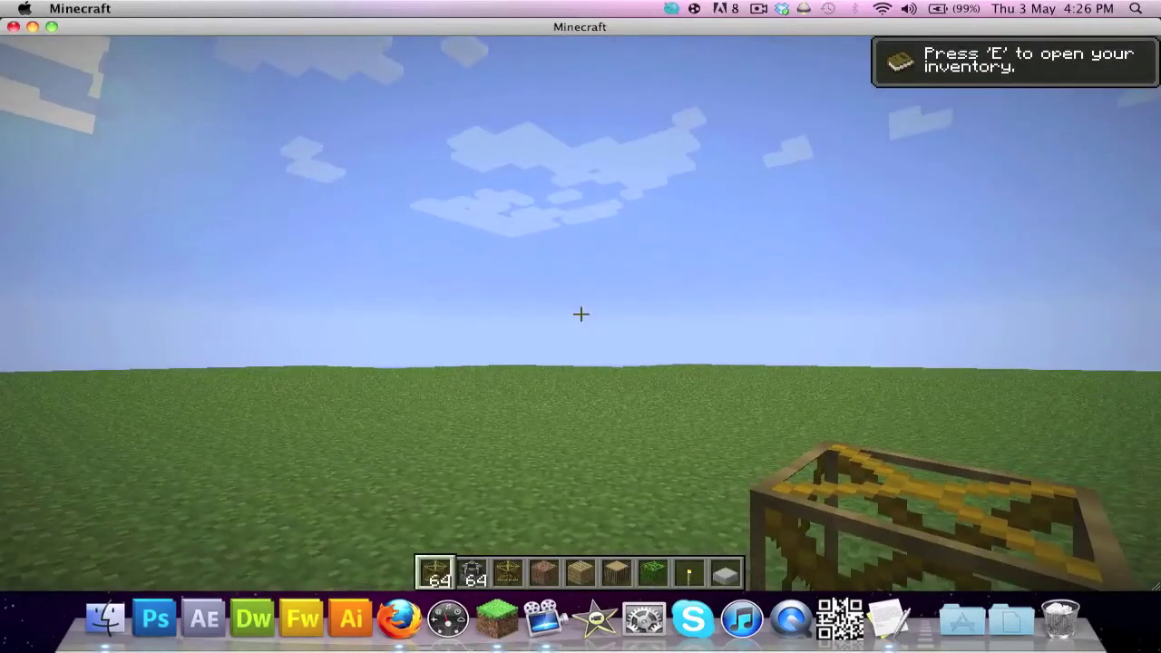
pyautogui.press('e')
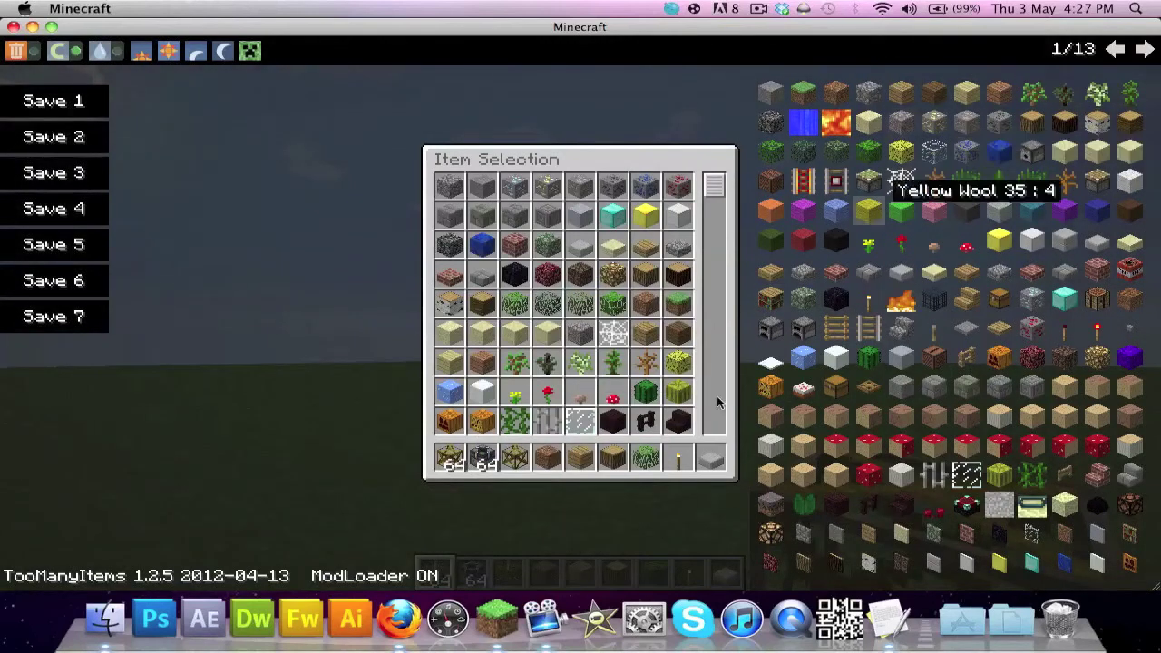
pyautogui.click(1146, 50)
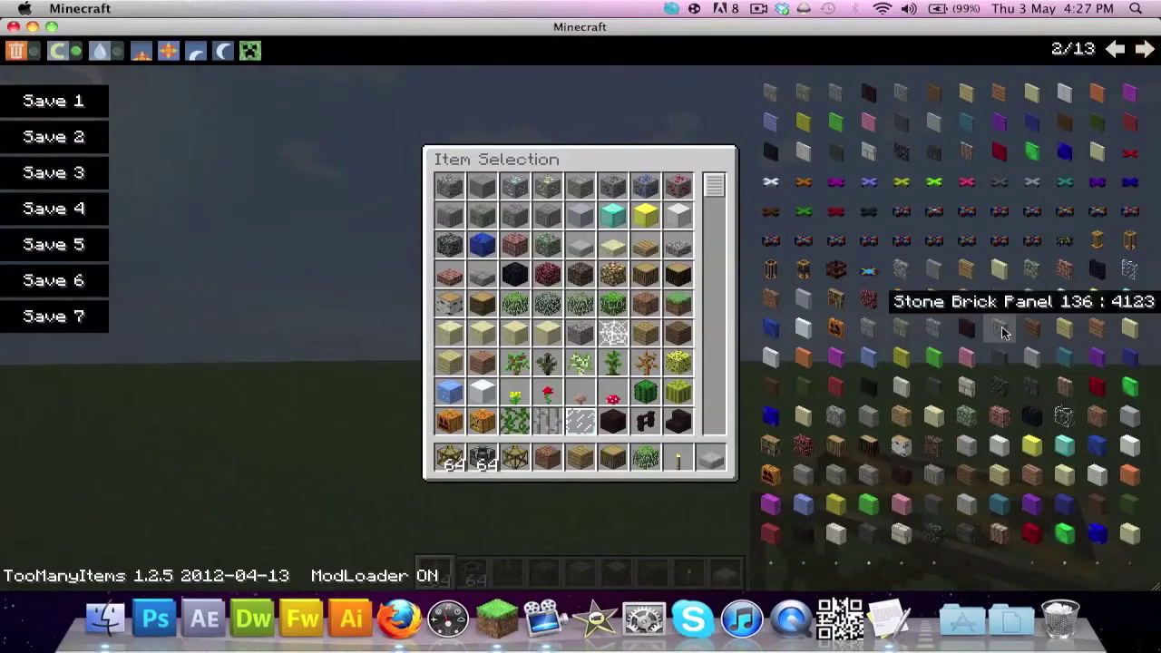
pyautogui.click(1143, 51)
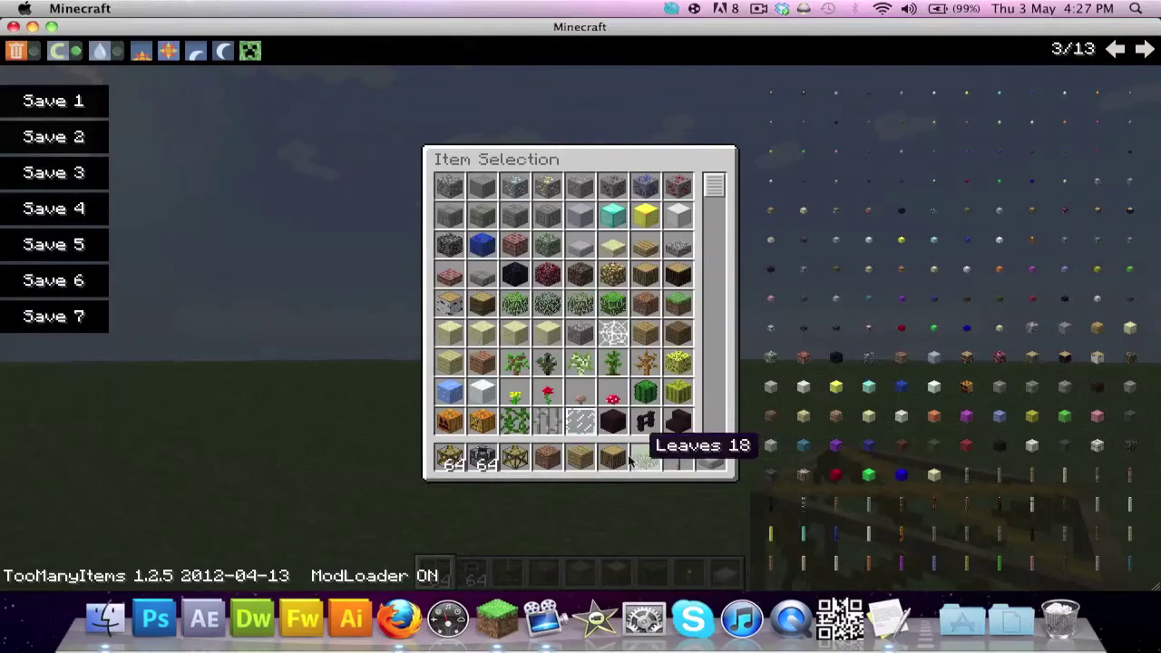
pyautogui.press('e')
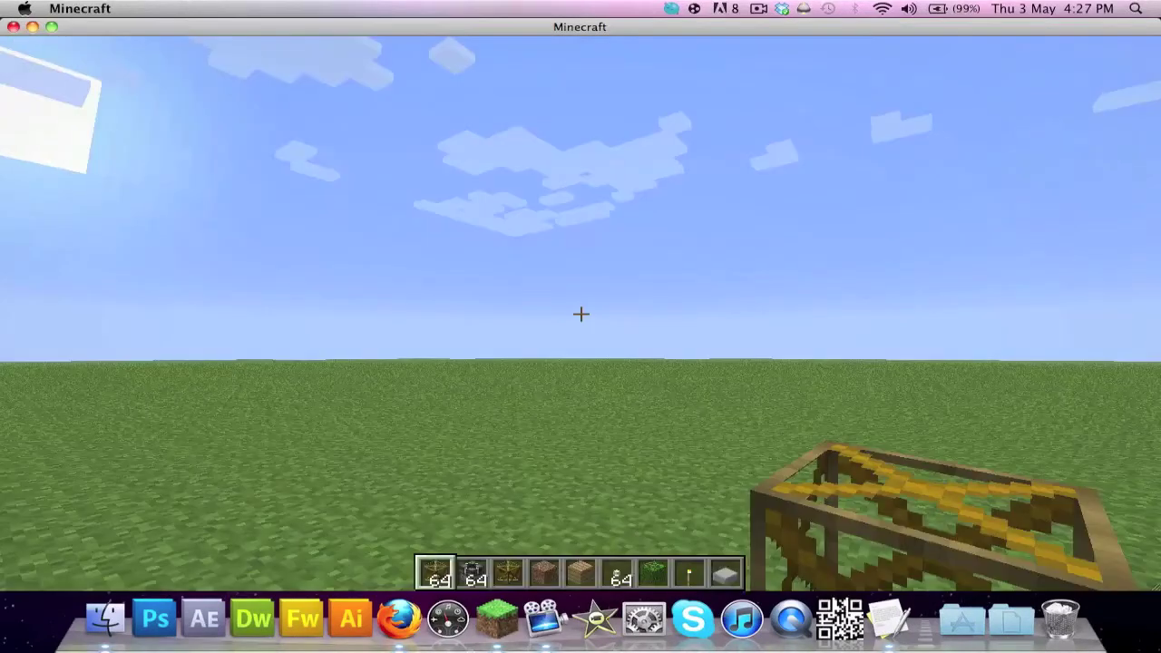
# - Place white corner blocks on the grass at the four corners of one block space, with another raised above them
pyautogui.press('6')
pyautogui.rightClick(581, 314)
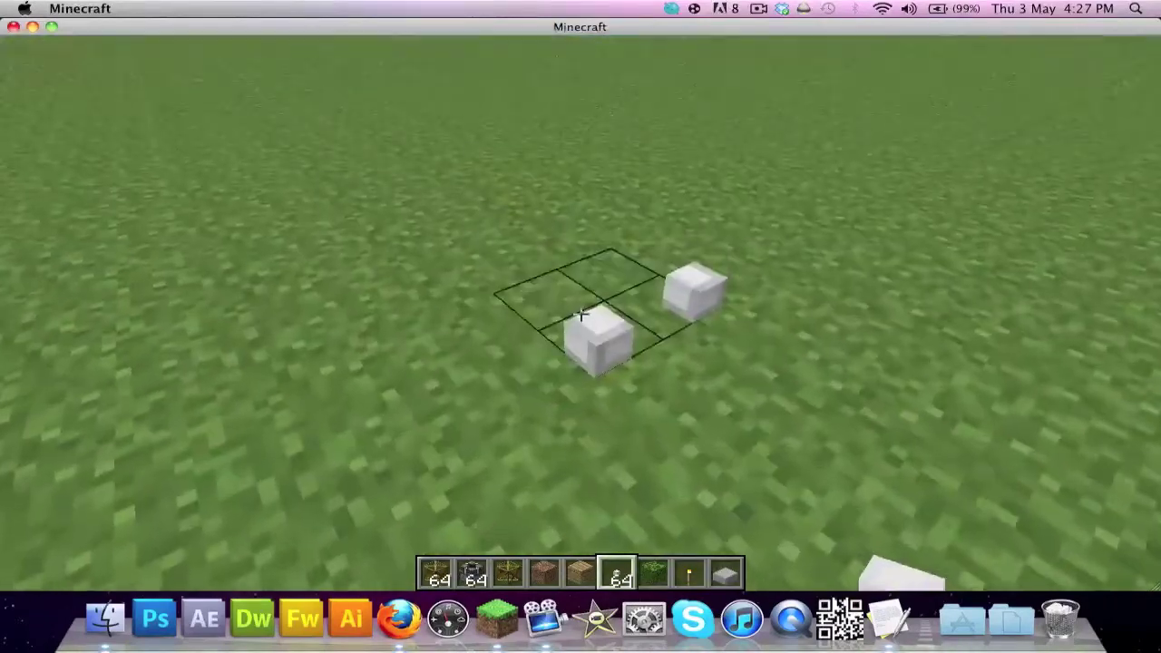
pyautogui.rightClick(581, 314)
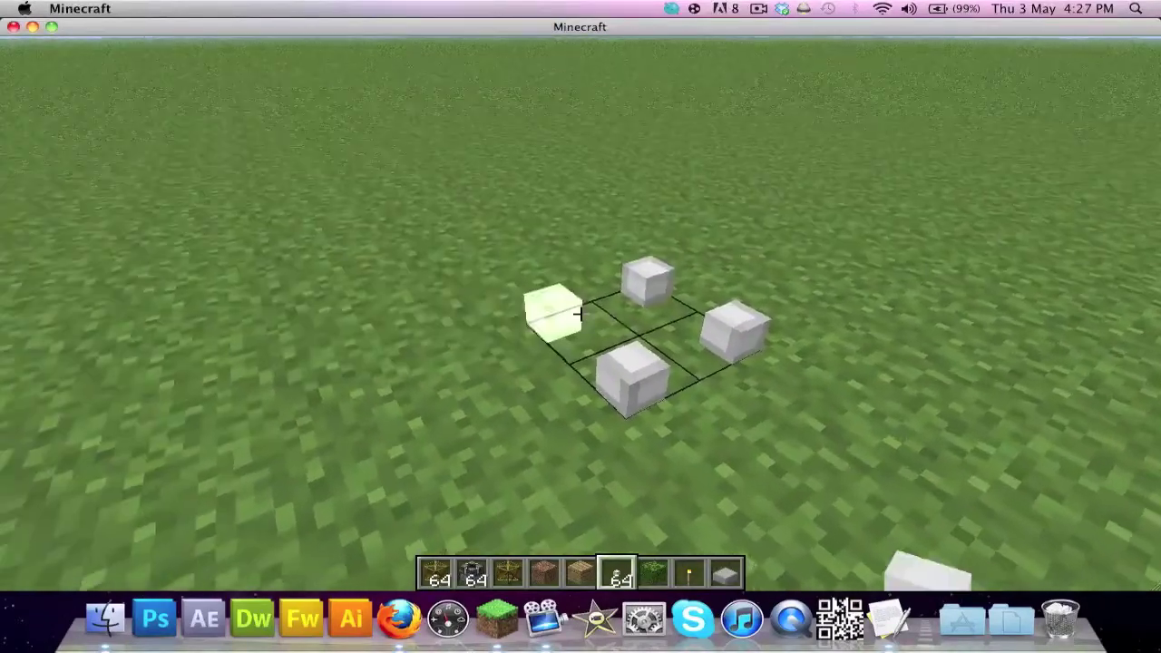
pyautogui.rightClick(580, 314)
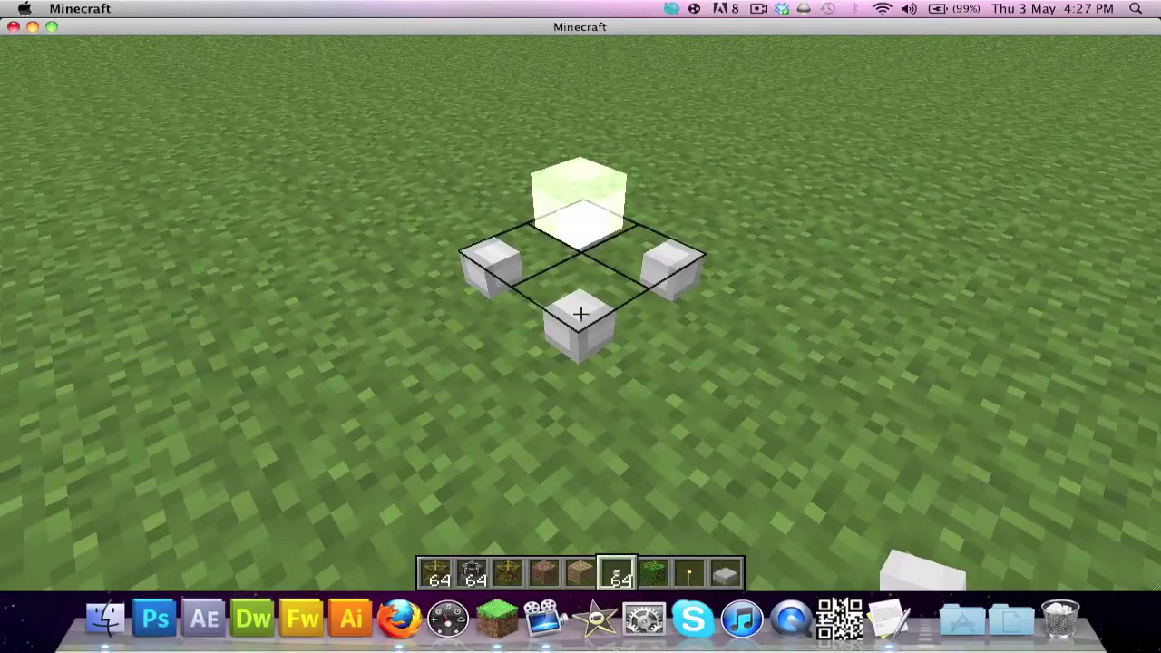
pyautogui.rightClick(581, 314)
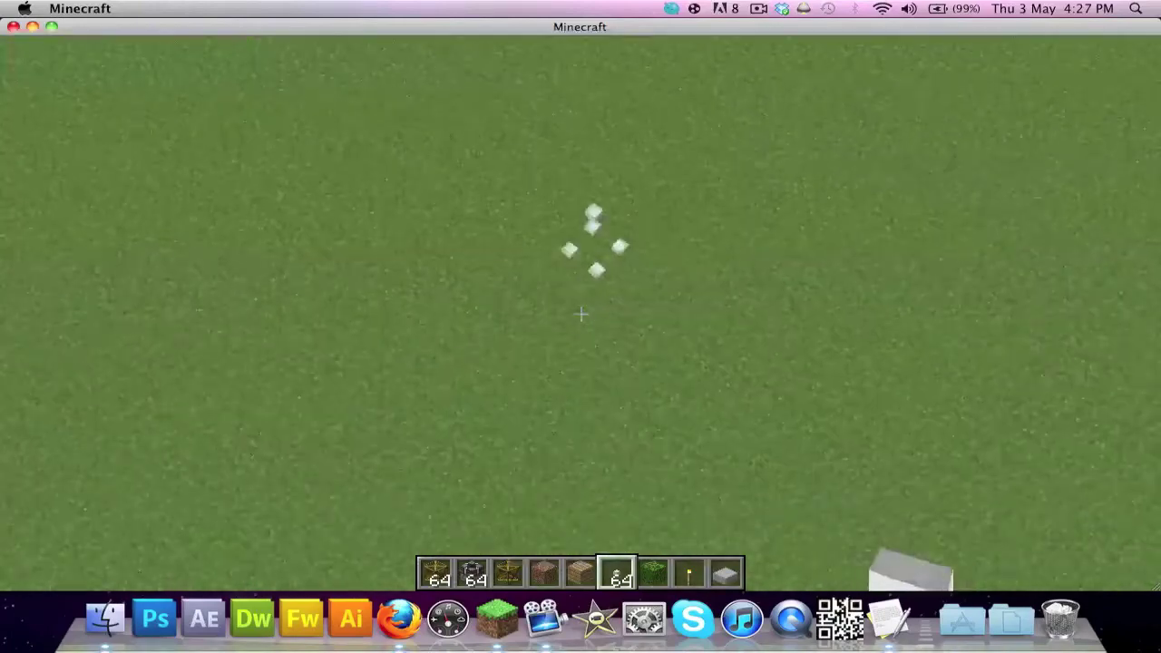
# - Stack more white corner blocks above the first four to form an upper layer in the same block space
pyautogui.press('shift')
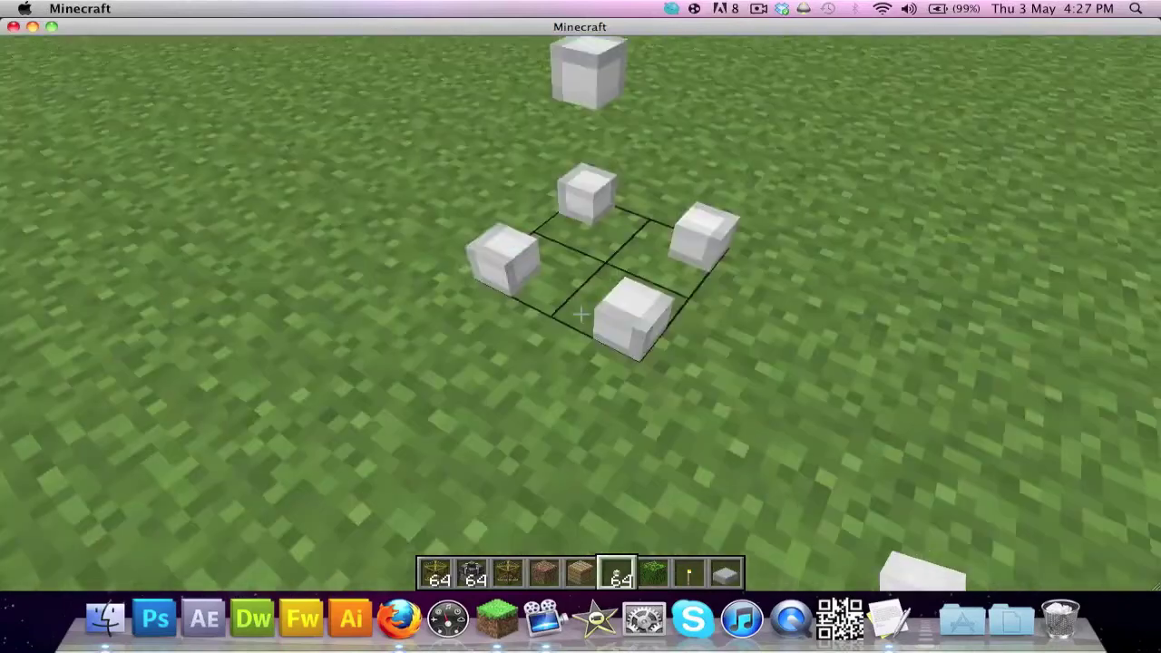
pyautogui.press('shift')
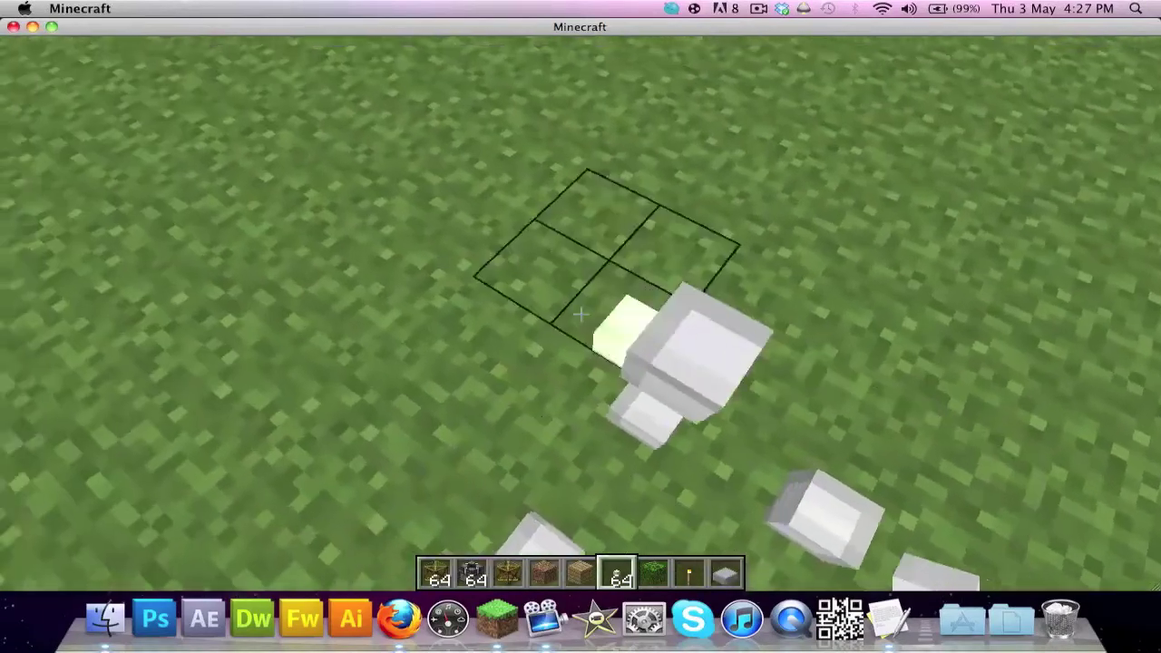
pyautogui.press('shift')
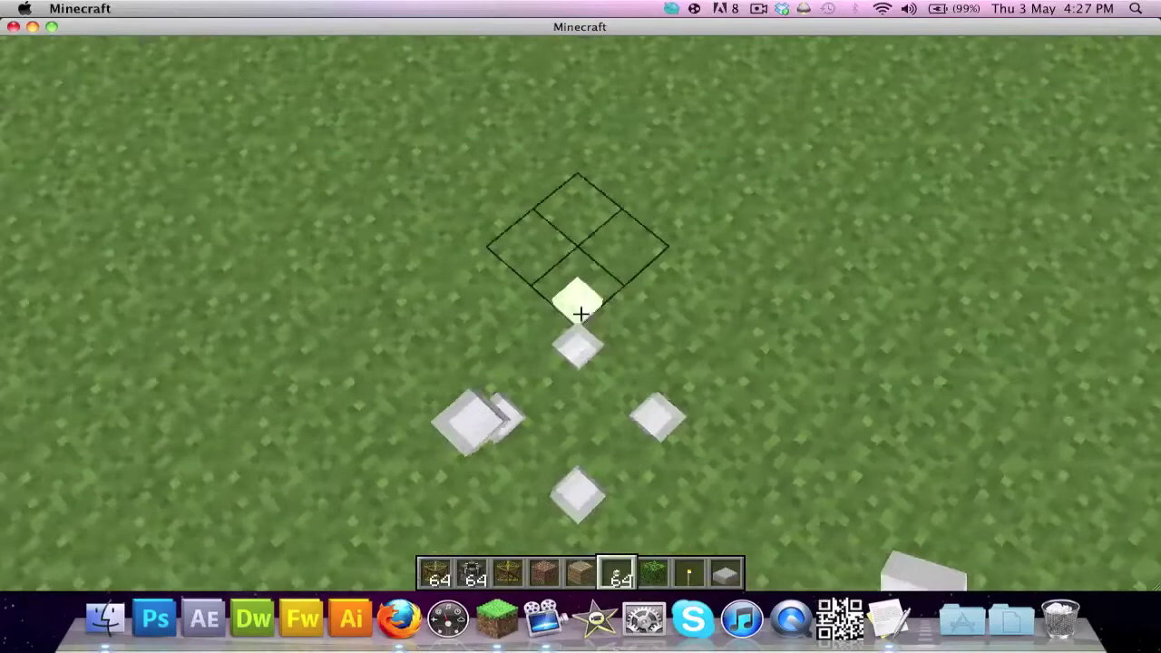
pyautogui.press('shift')
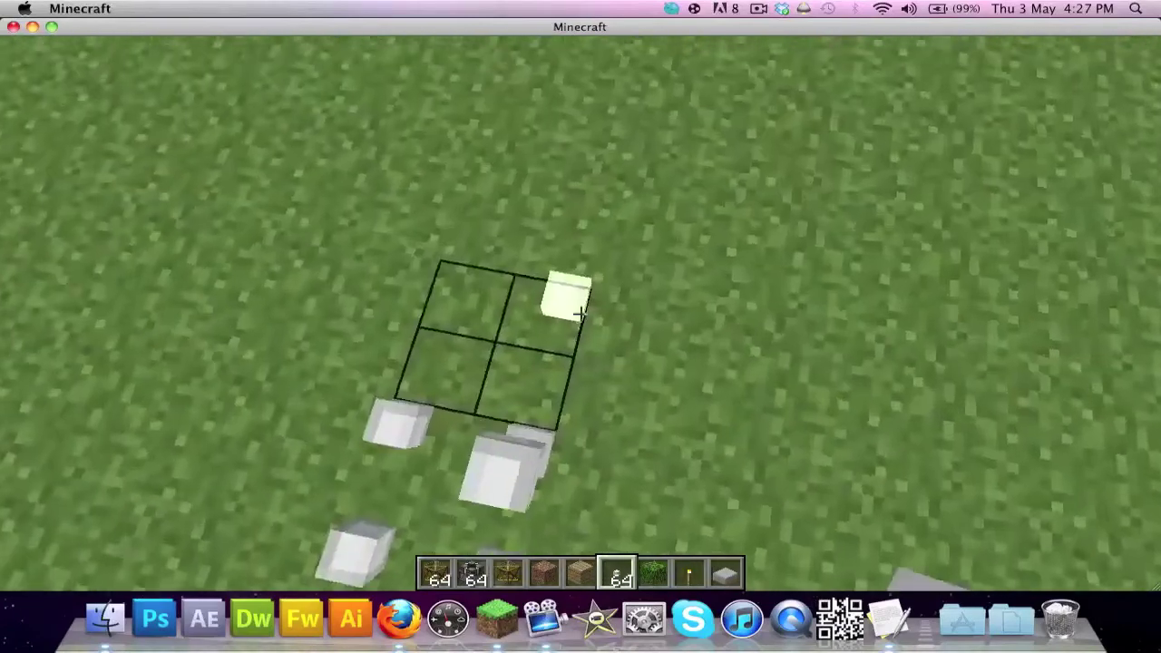
pyautogui.press('shift')
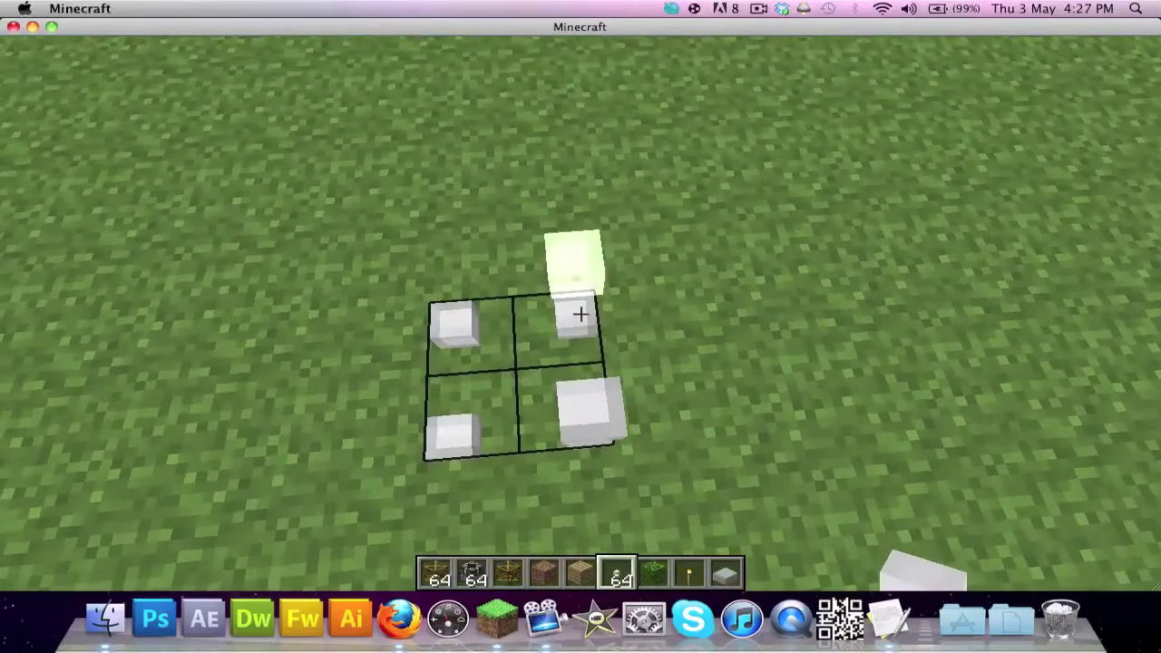
pyautogui.rightClick(581, 313)
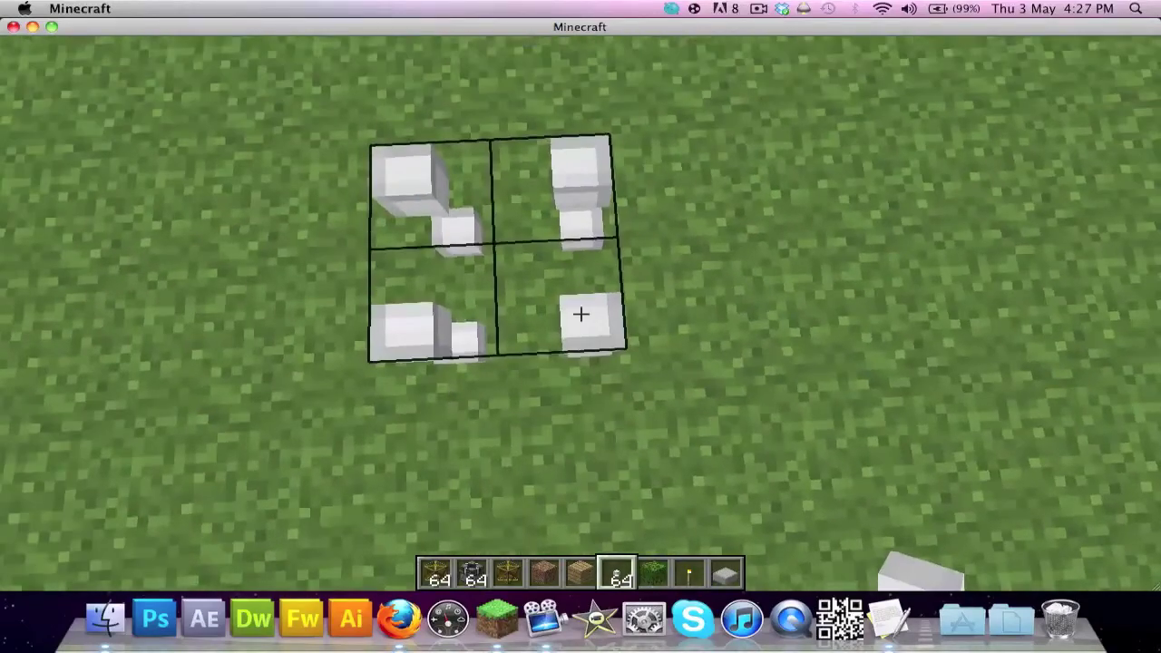
# - Extend one corner of the stack upward into a tall column of white corner blocks and move away from it
pyautogui.press('space')
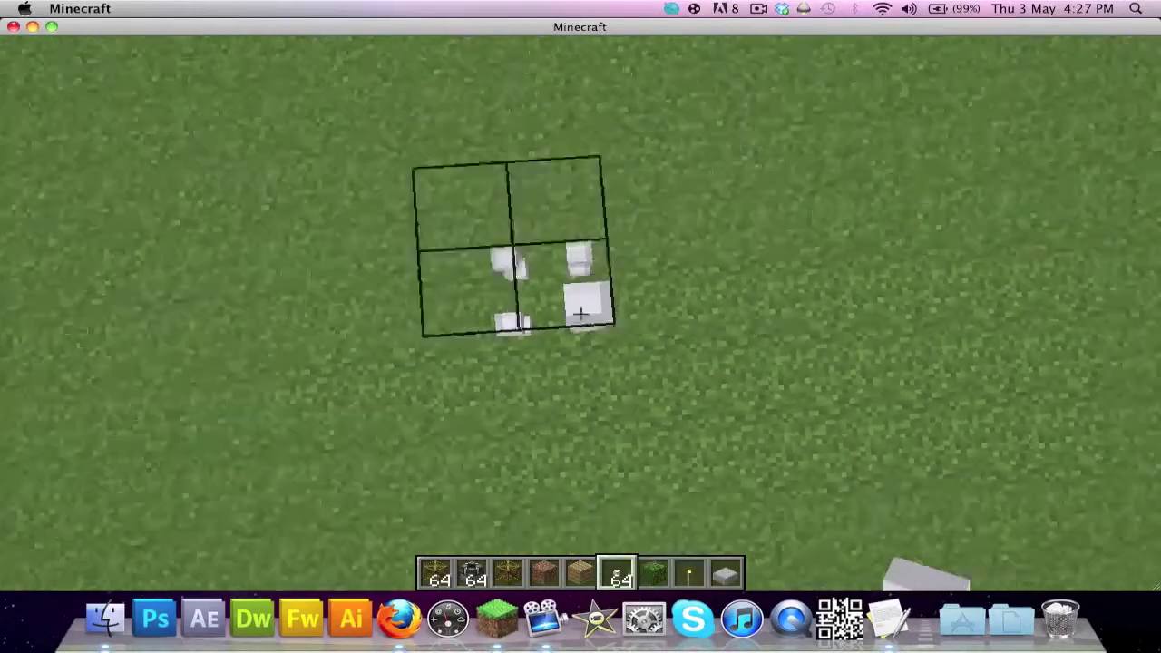
pyautogui.press('shift')
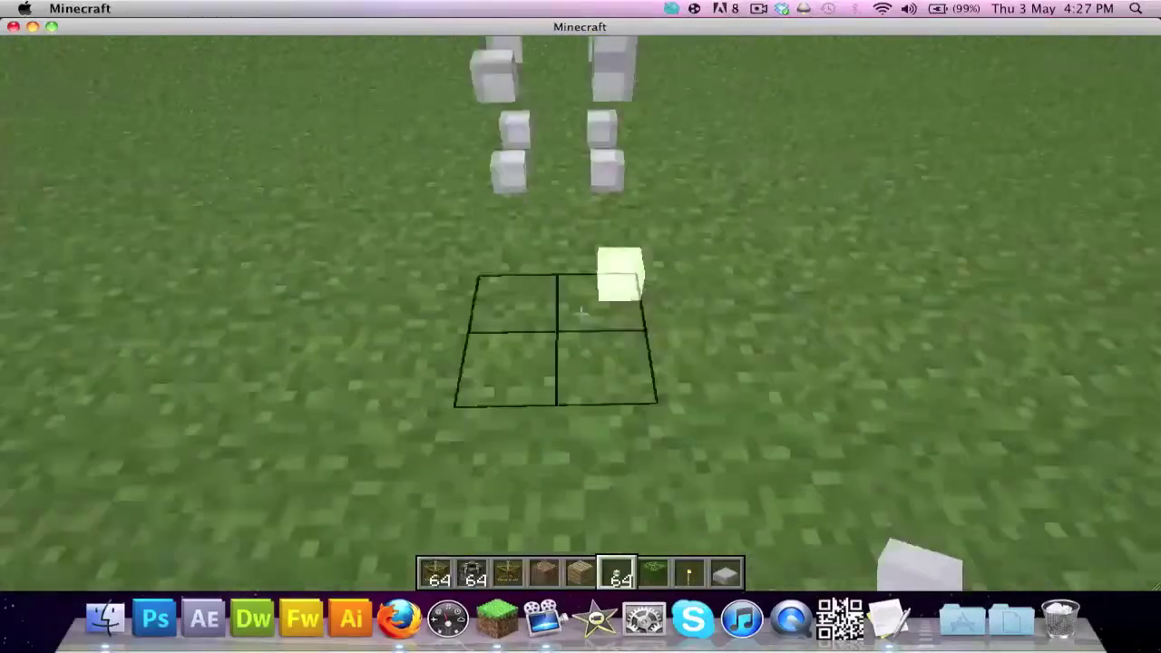
pyautogui.press('w')
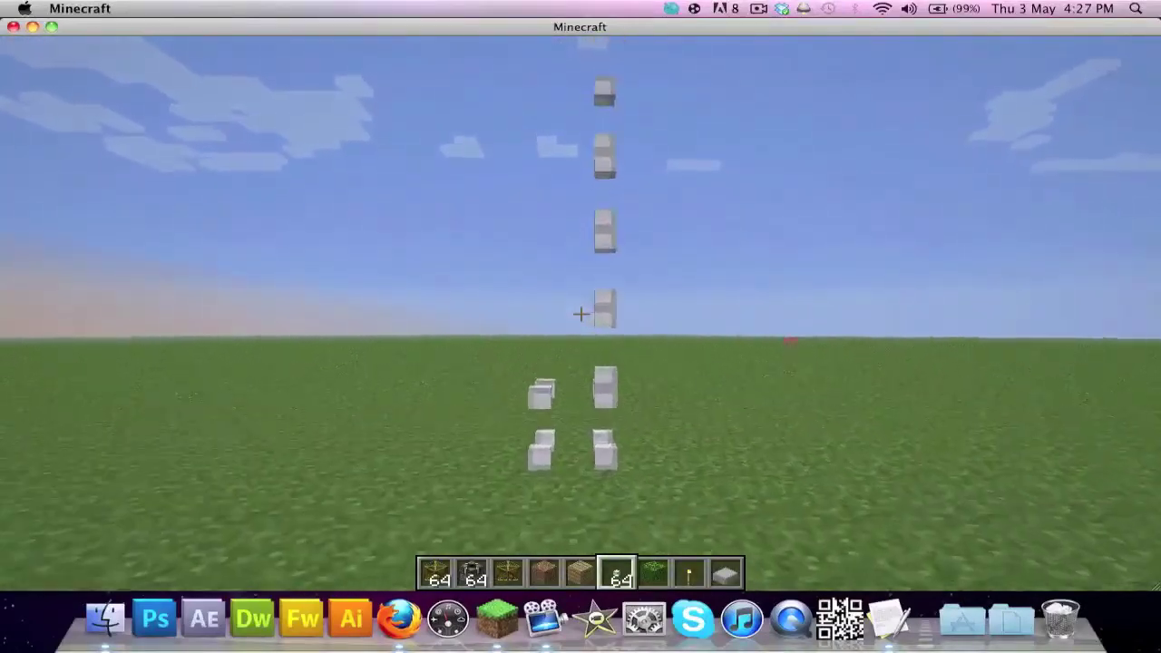
pyautogui.press('s')
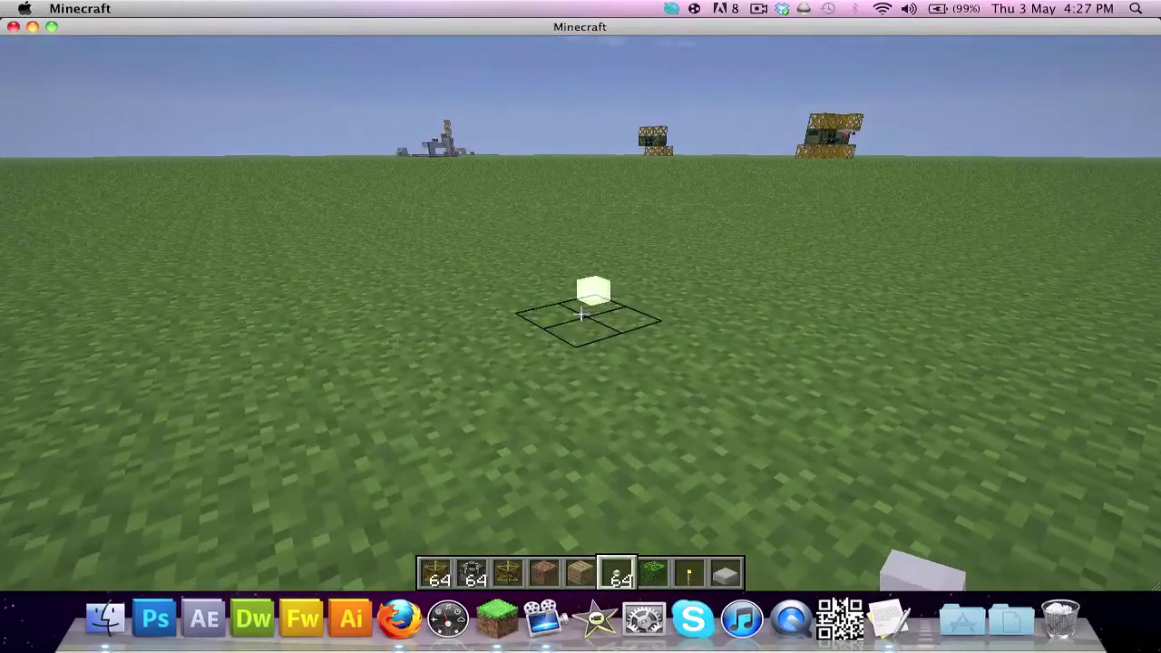
# - Reopen the item selection and go back to page 2 of the TooManyItems list, where the bundled cables are
pyautogui.press('e')
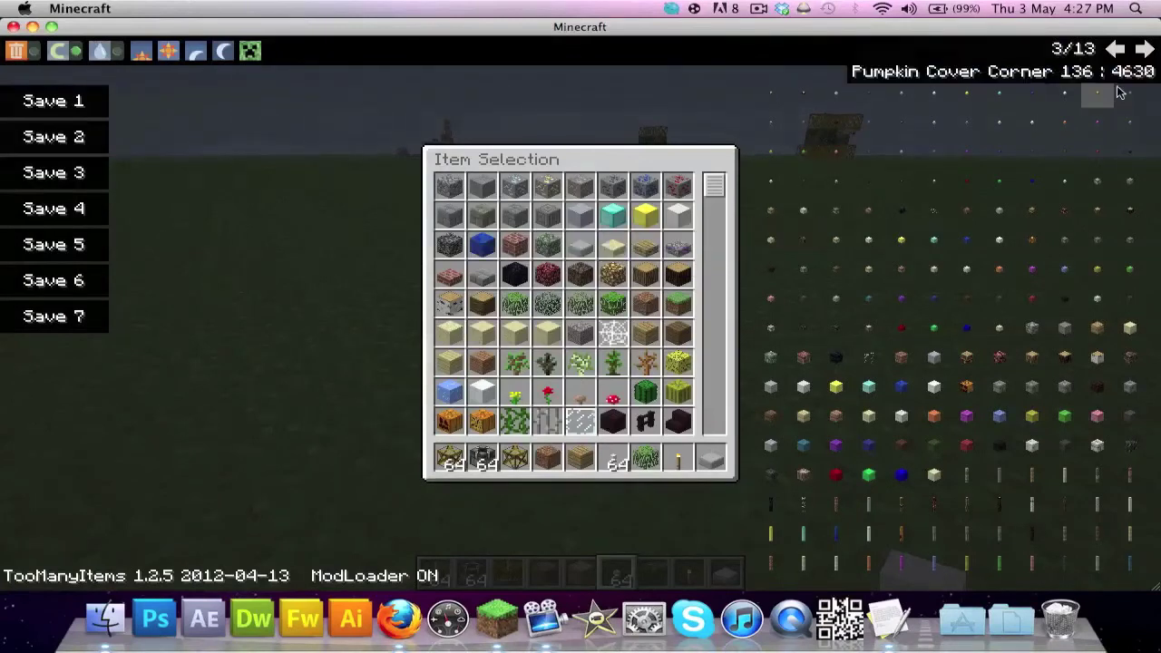
pyautogui.click(1114, 49)
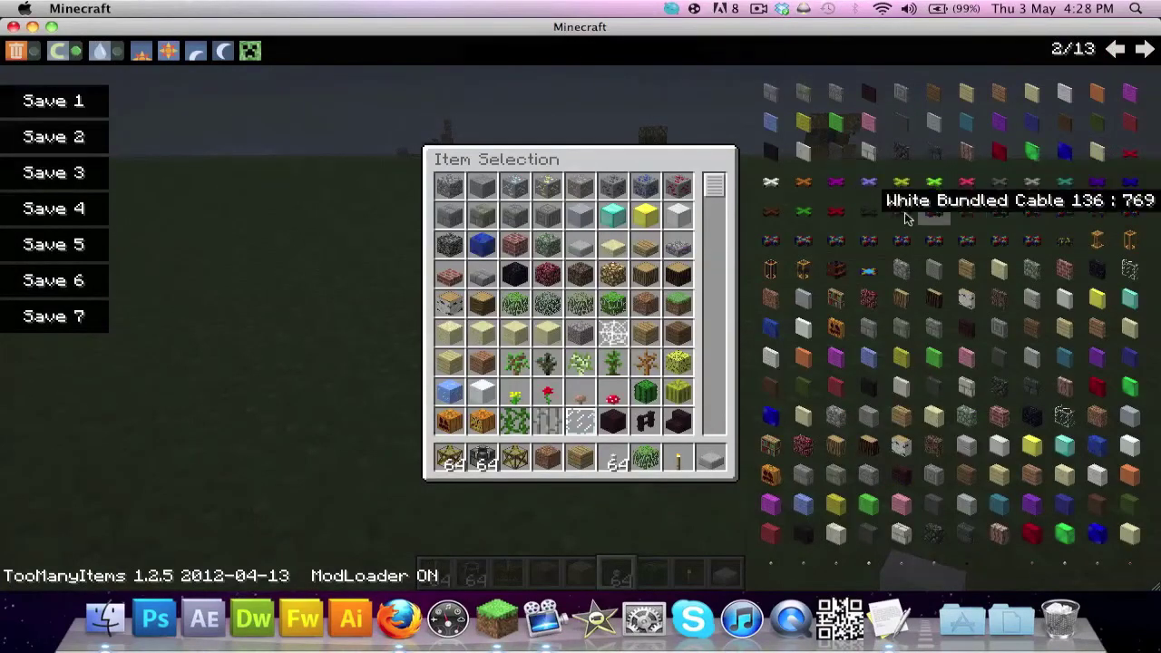